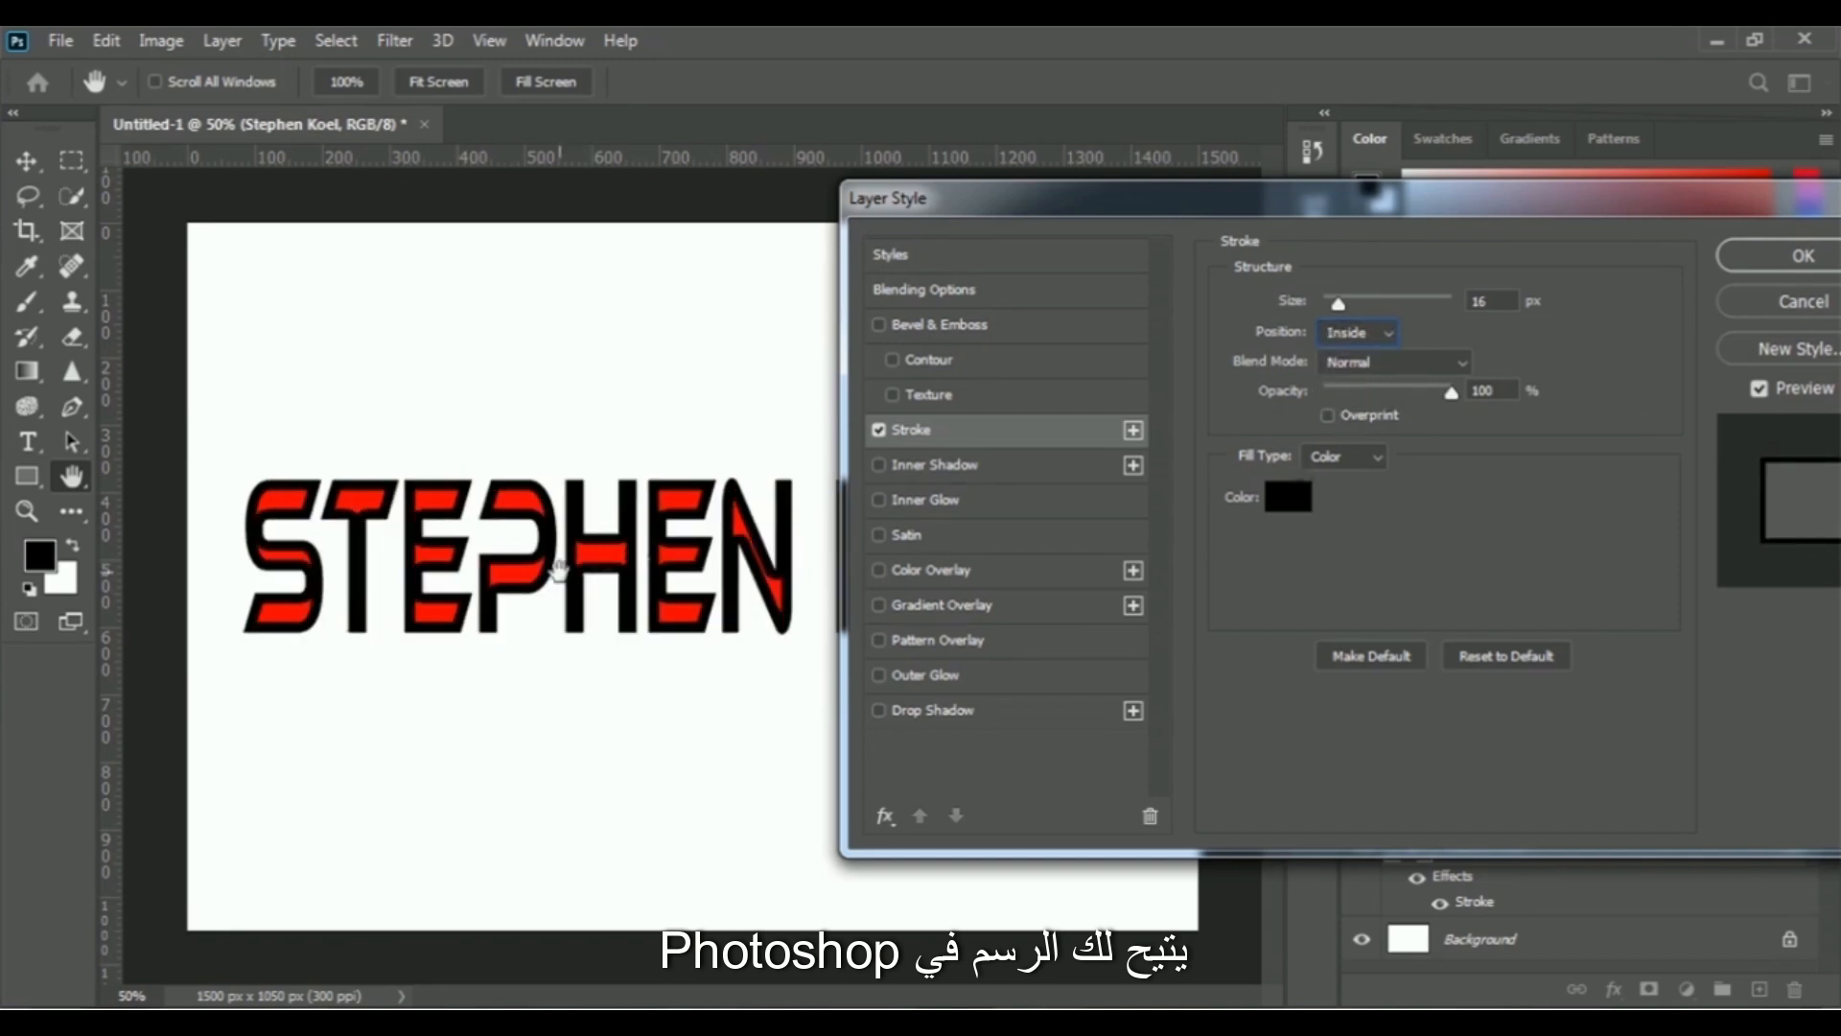
- Set the text's stroke to 18 px, positioned Outside, with 100% opacity
drag(1338, 304, 1343, 307)
click(1381, 331)
click(1352, 353)
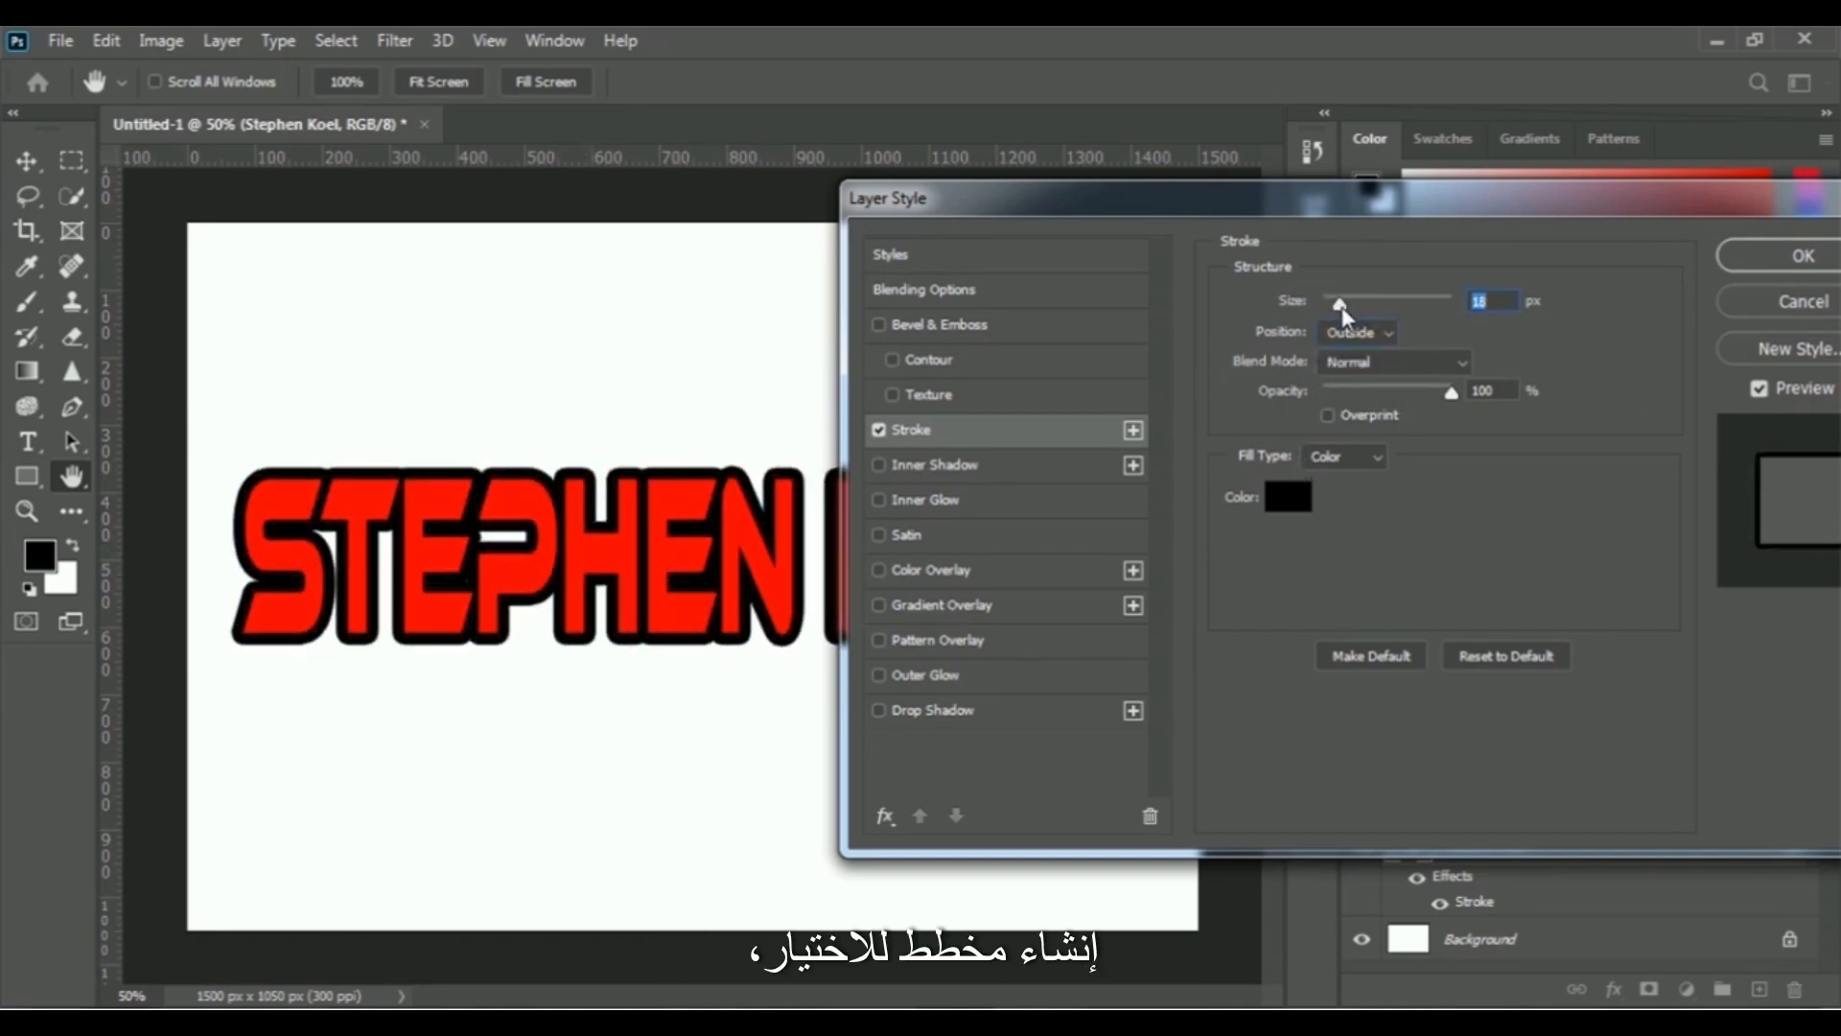
mouse_move(1451, 392)
mouse_down()
mouse_move(1330, 393)
mouse_move(1452, 392)
mouse_up()
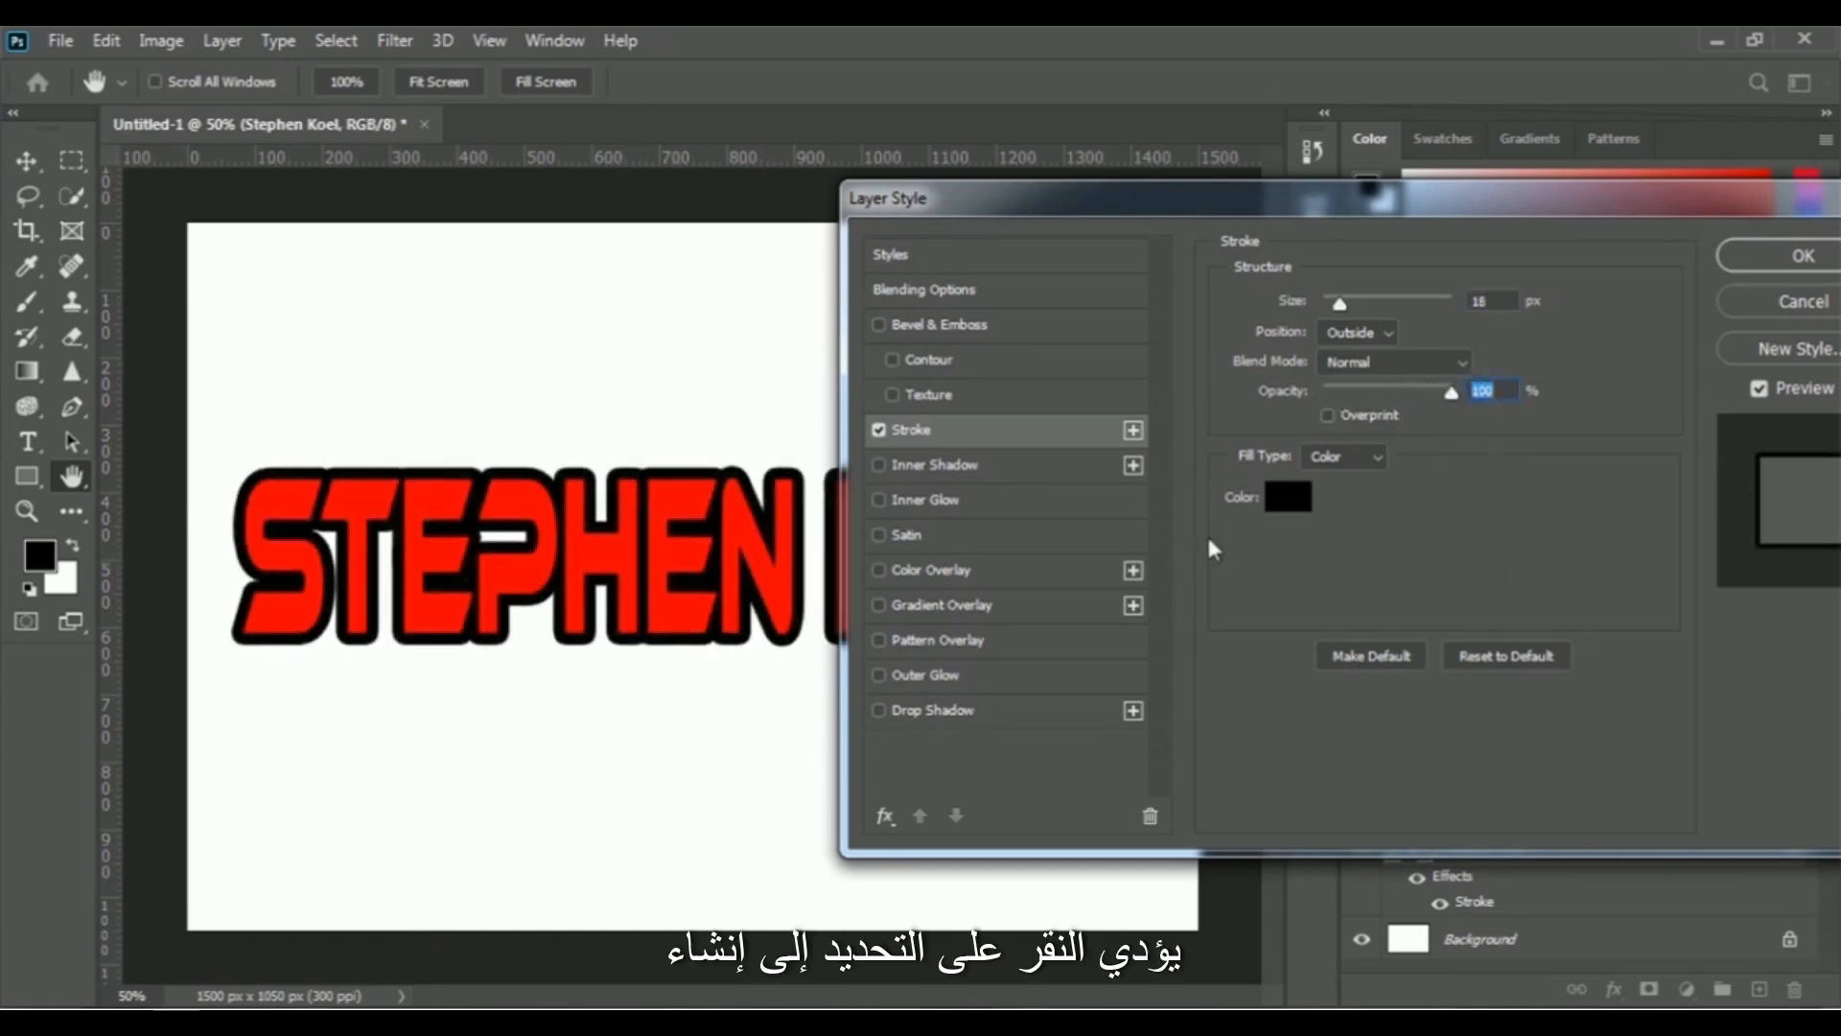
- Change the text's stroke color to bright yellow, about #fee900
click(1290, 498)
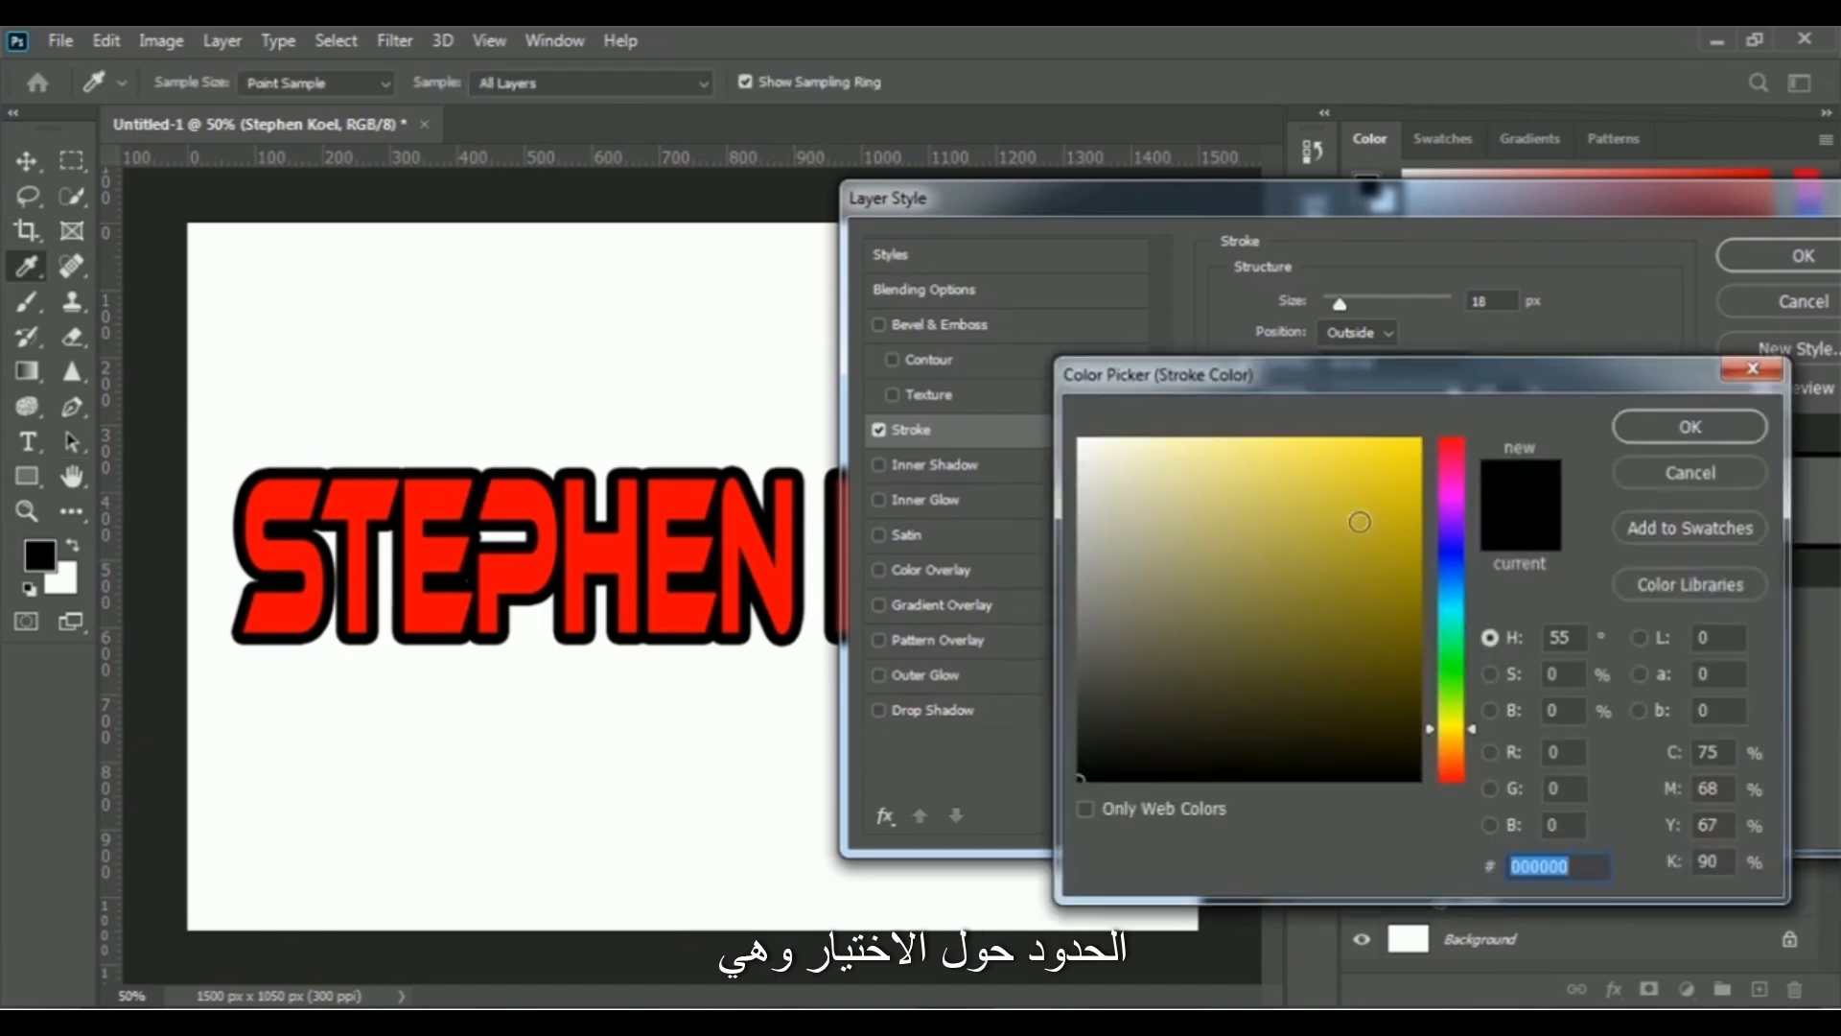
click(1418, 441)
key(Return)
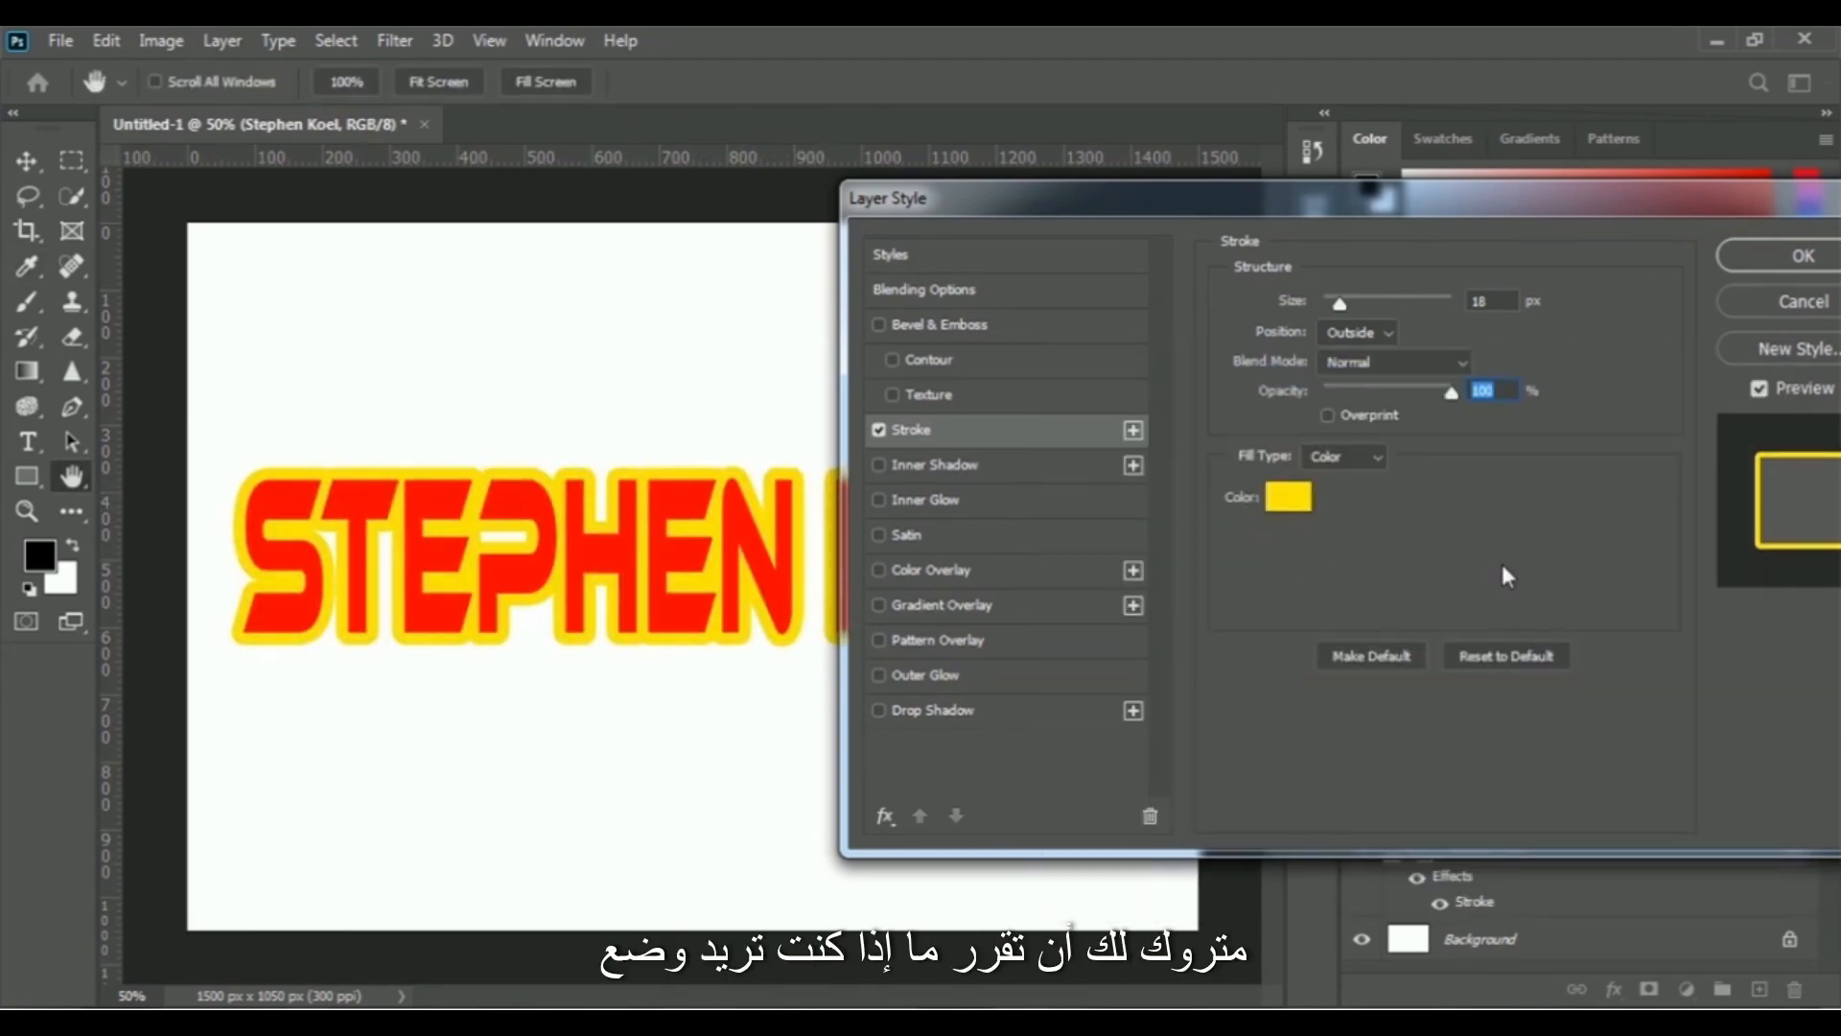
- Add a second stroke to the text and color it bright green
click(1132, 431)
click(1288, 495)
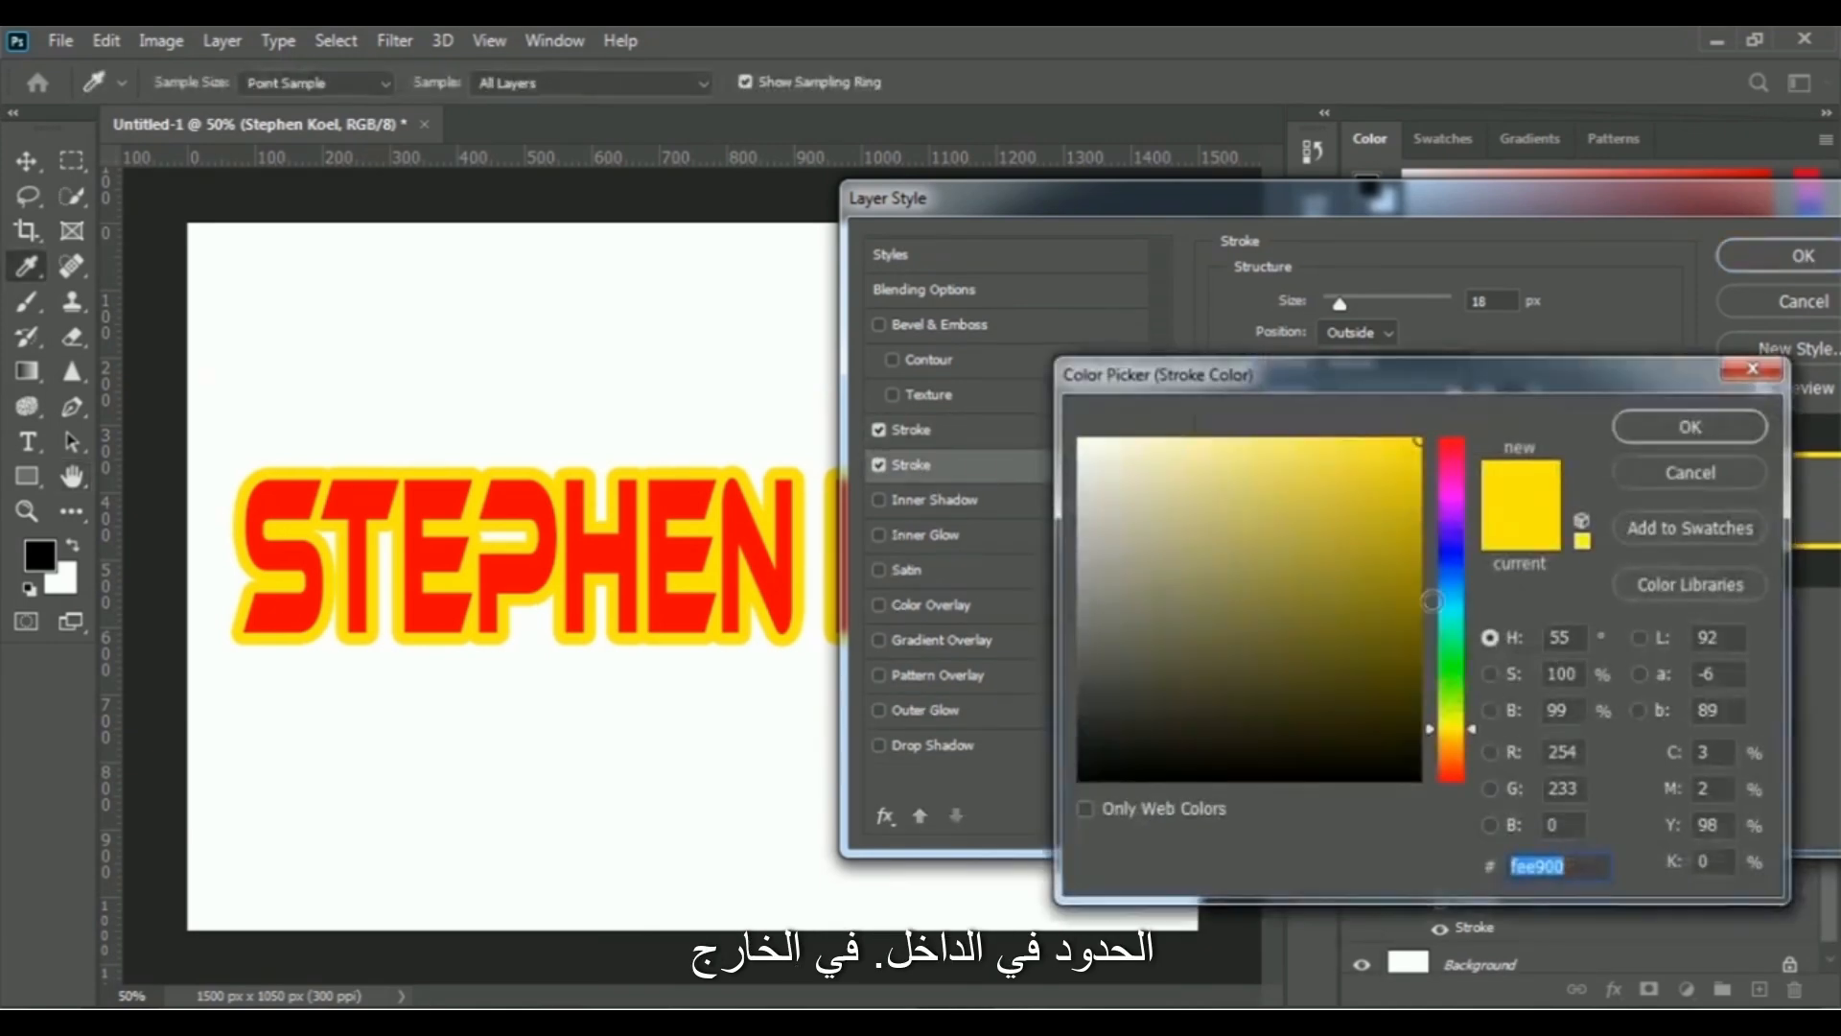
click(1453, 671)
click(1721, 439)
- Adjust the sizes so the yellow stroke is narrower than the 18 px green one, and apply the layer style
drag(1340, 304, 1343, 301)
click(911, 430)
click(911, 465)
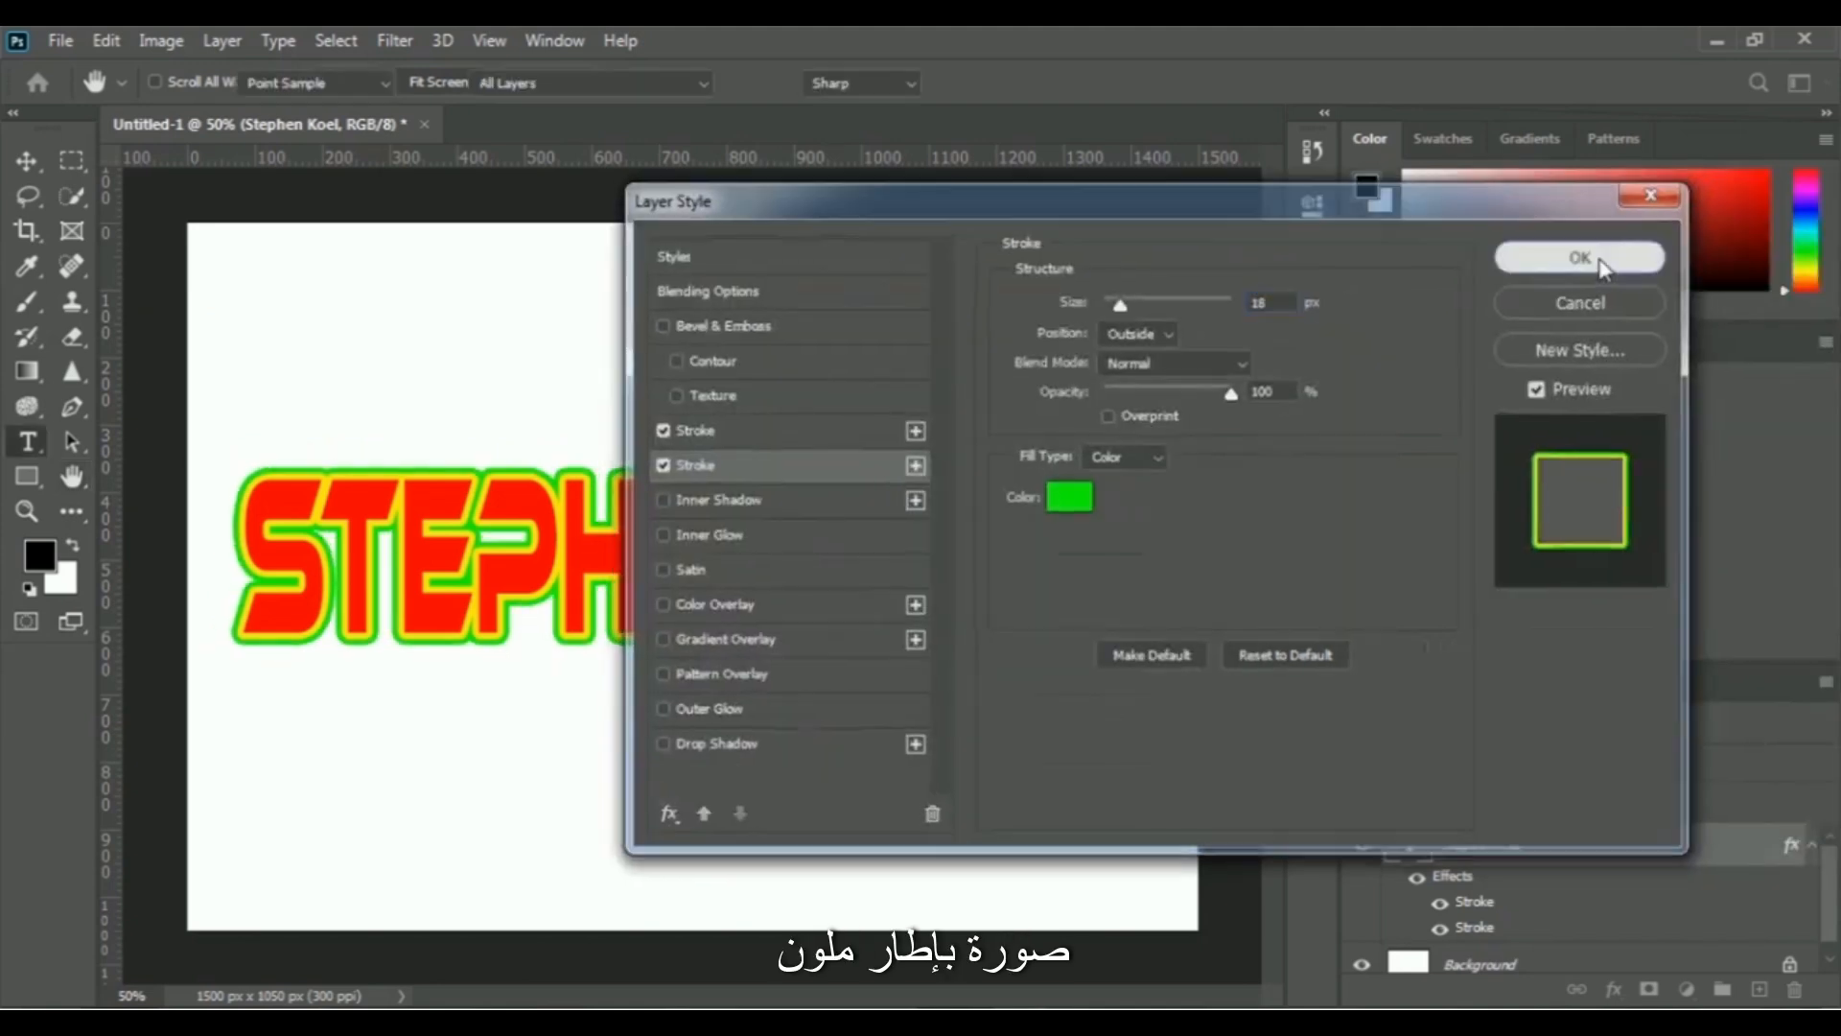
click(1765, 255)
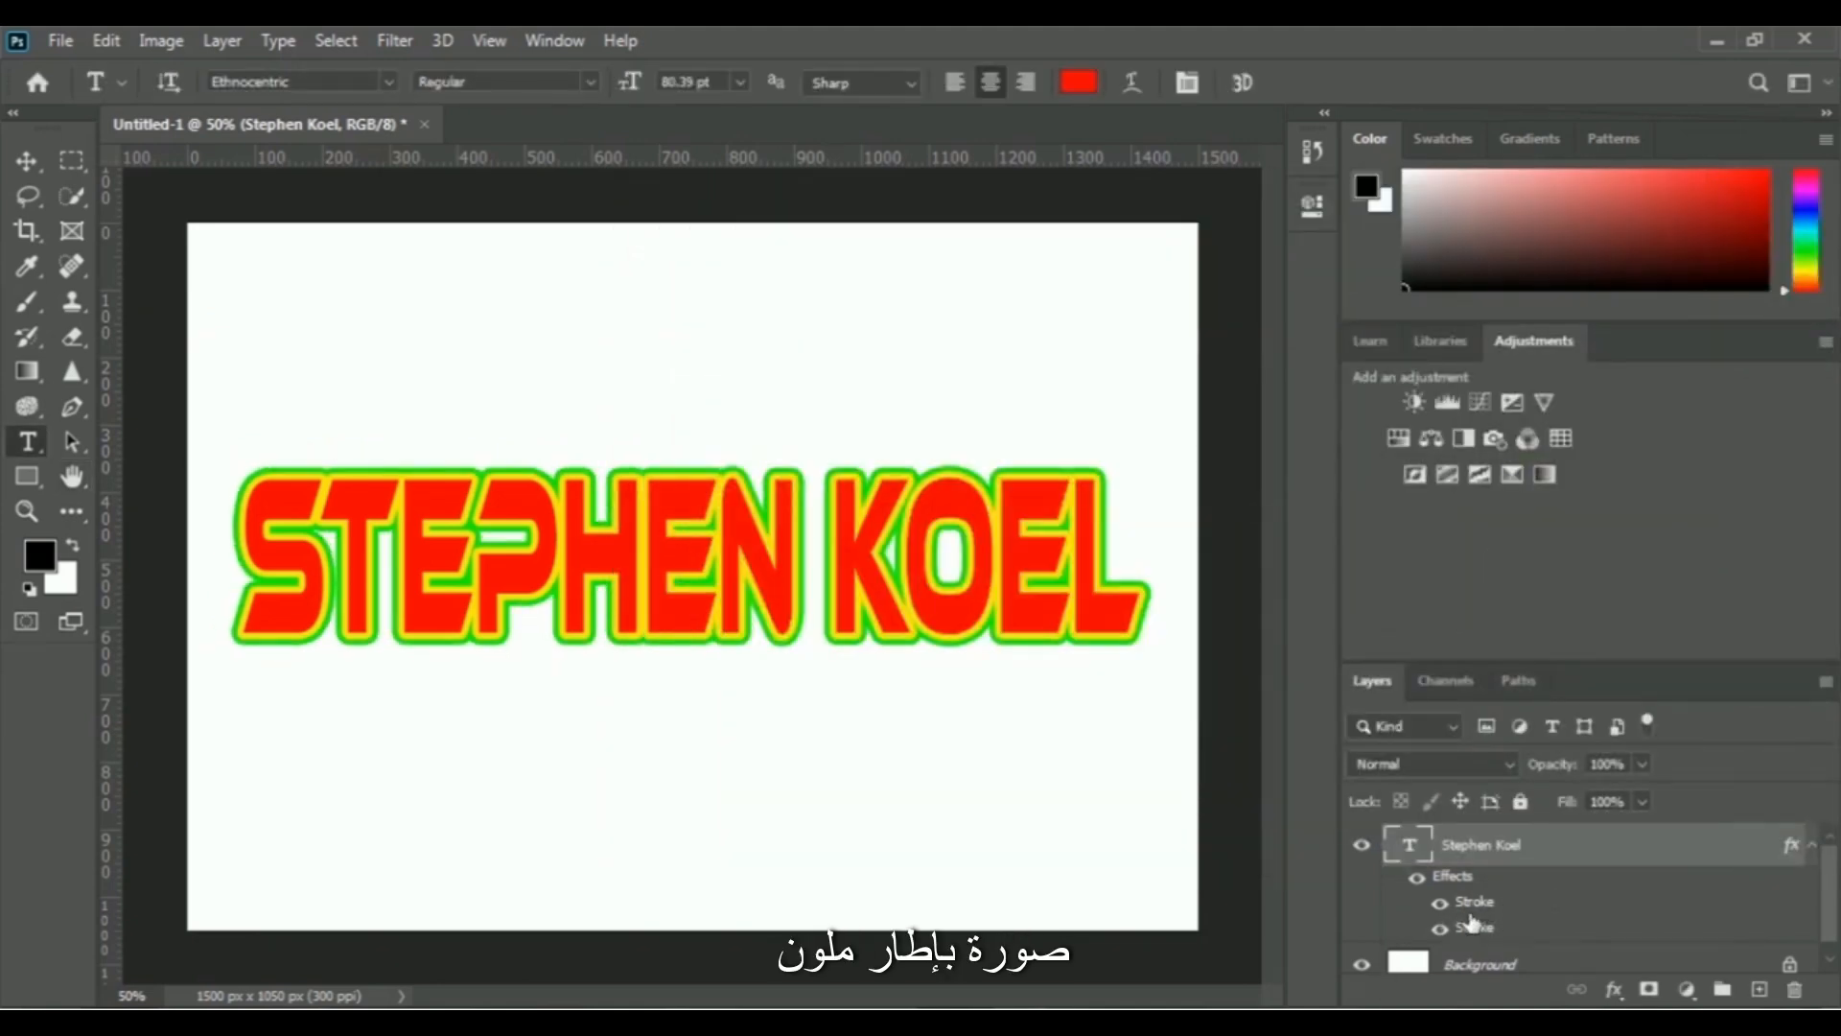
- Toggle the visibility of the two stroke effects on the text layer to compare them
click(1441, 905)
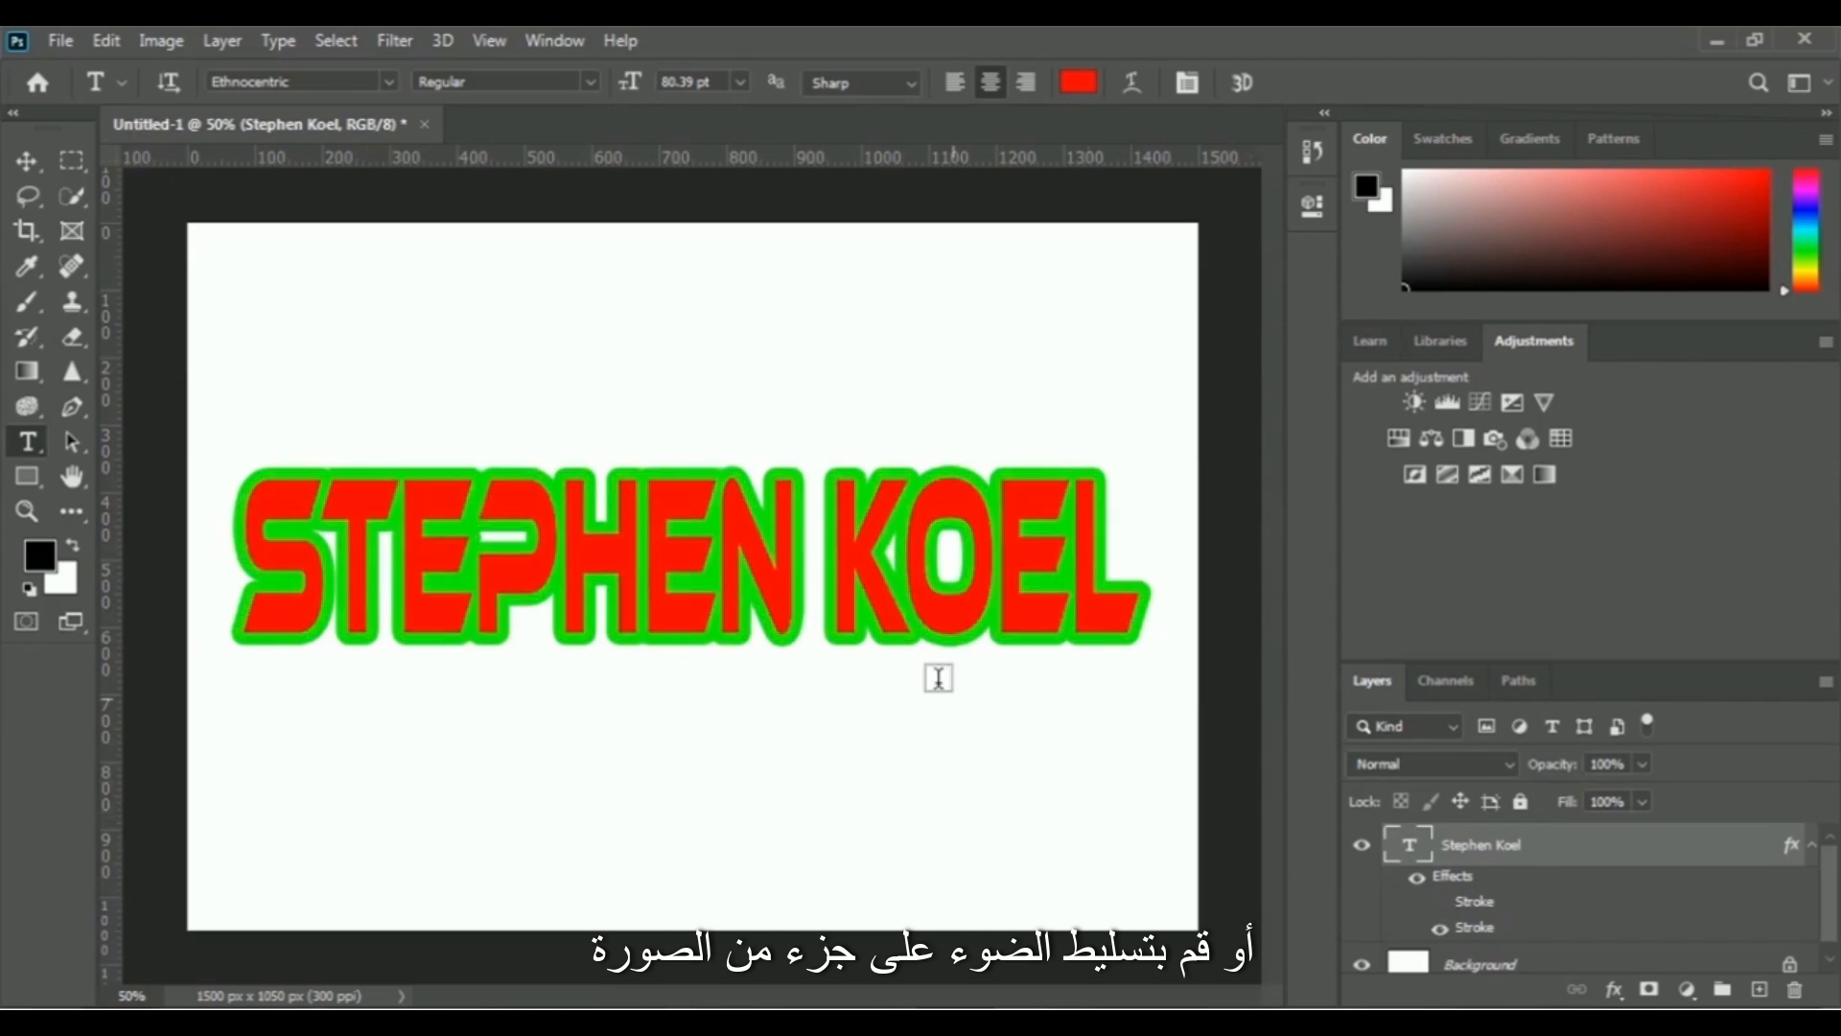
click(1440, 928)
click(1440, 903)
click(1440, 927)
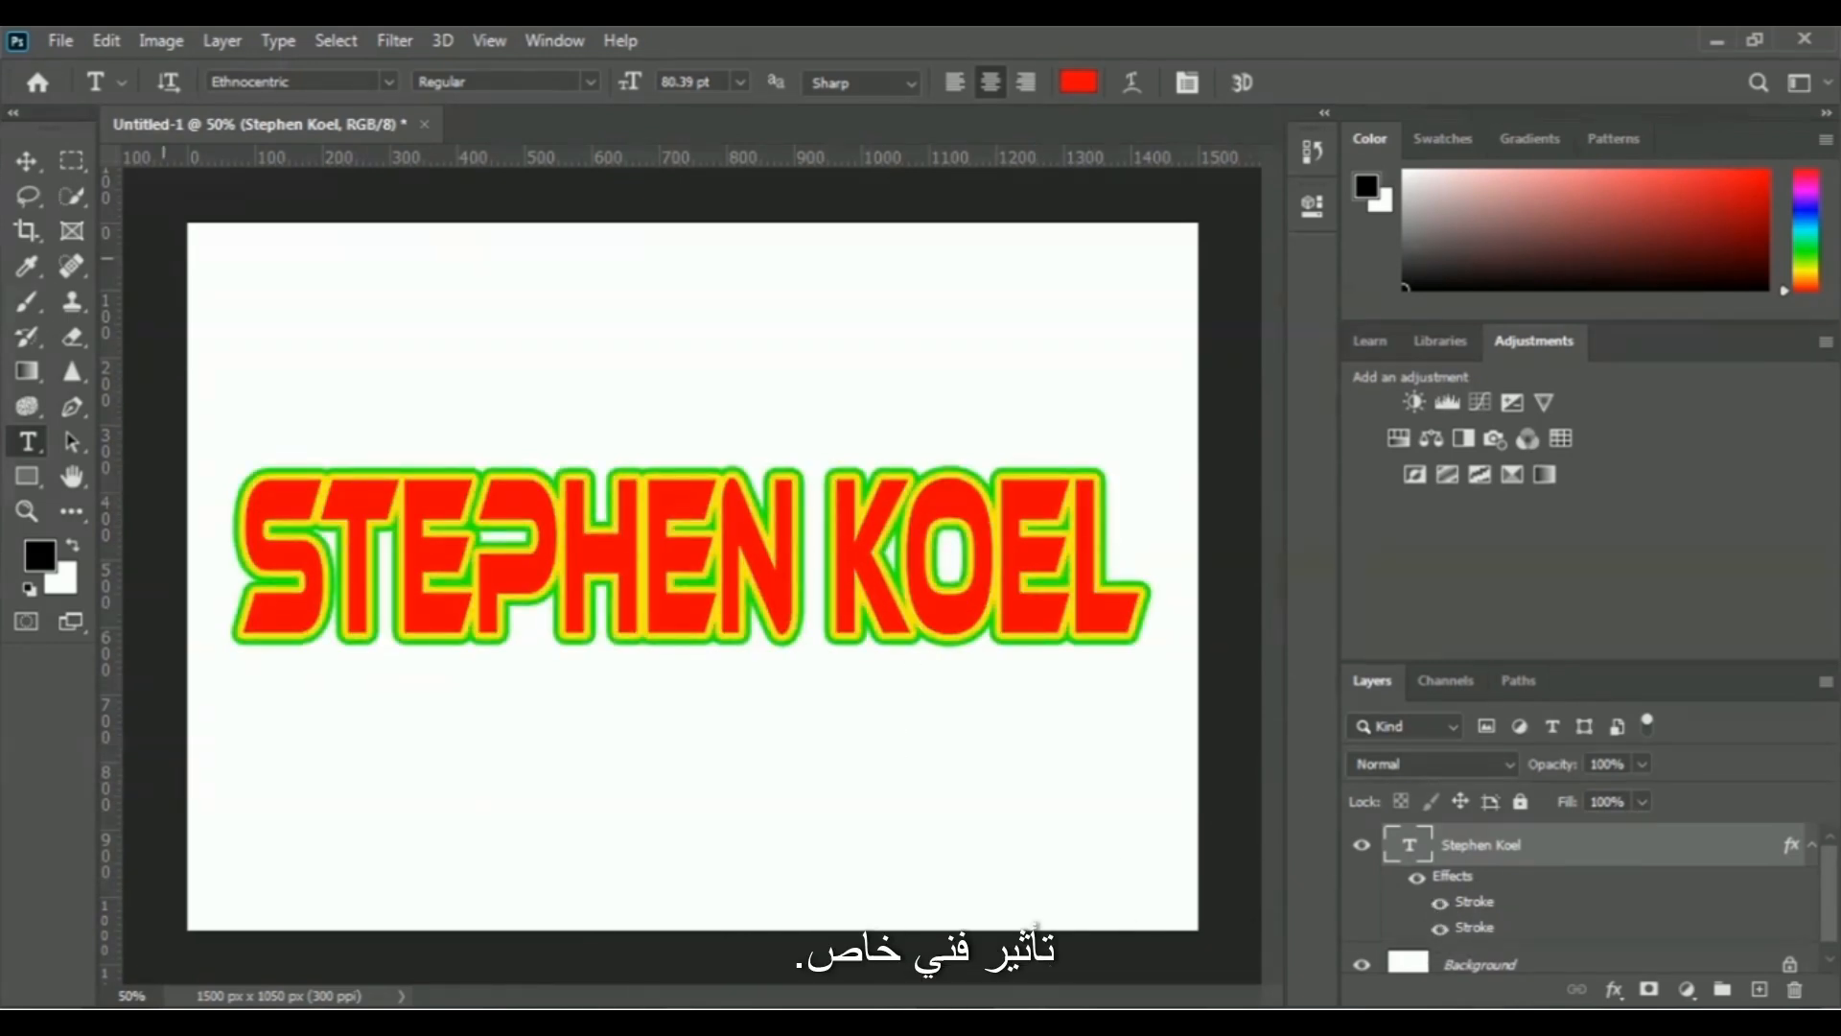
- Delete the text layer and place the "photoshop logo" image as an embedded layer
key(Delete)
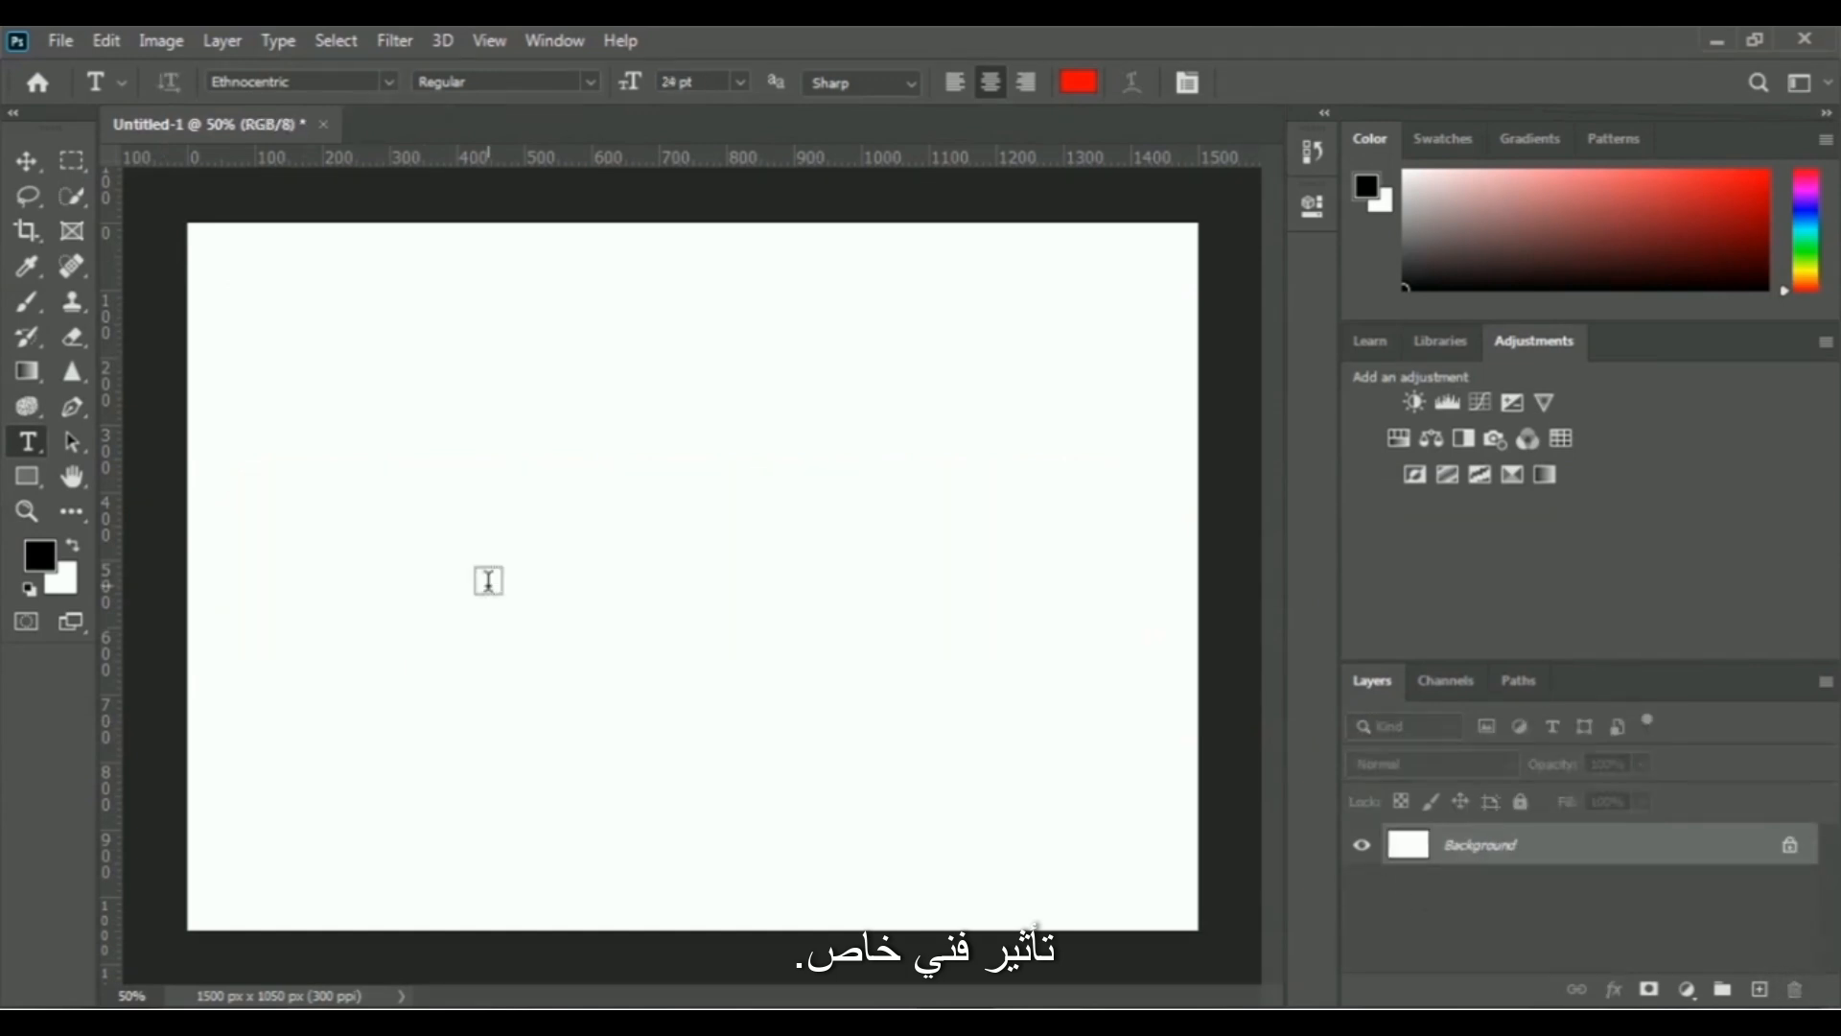
click(60, 40)
click(260, 548)
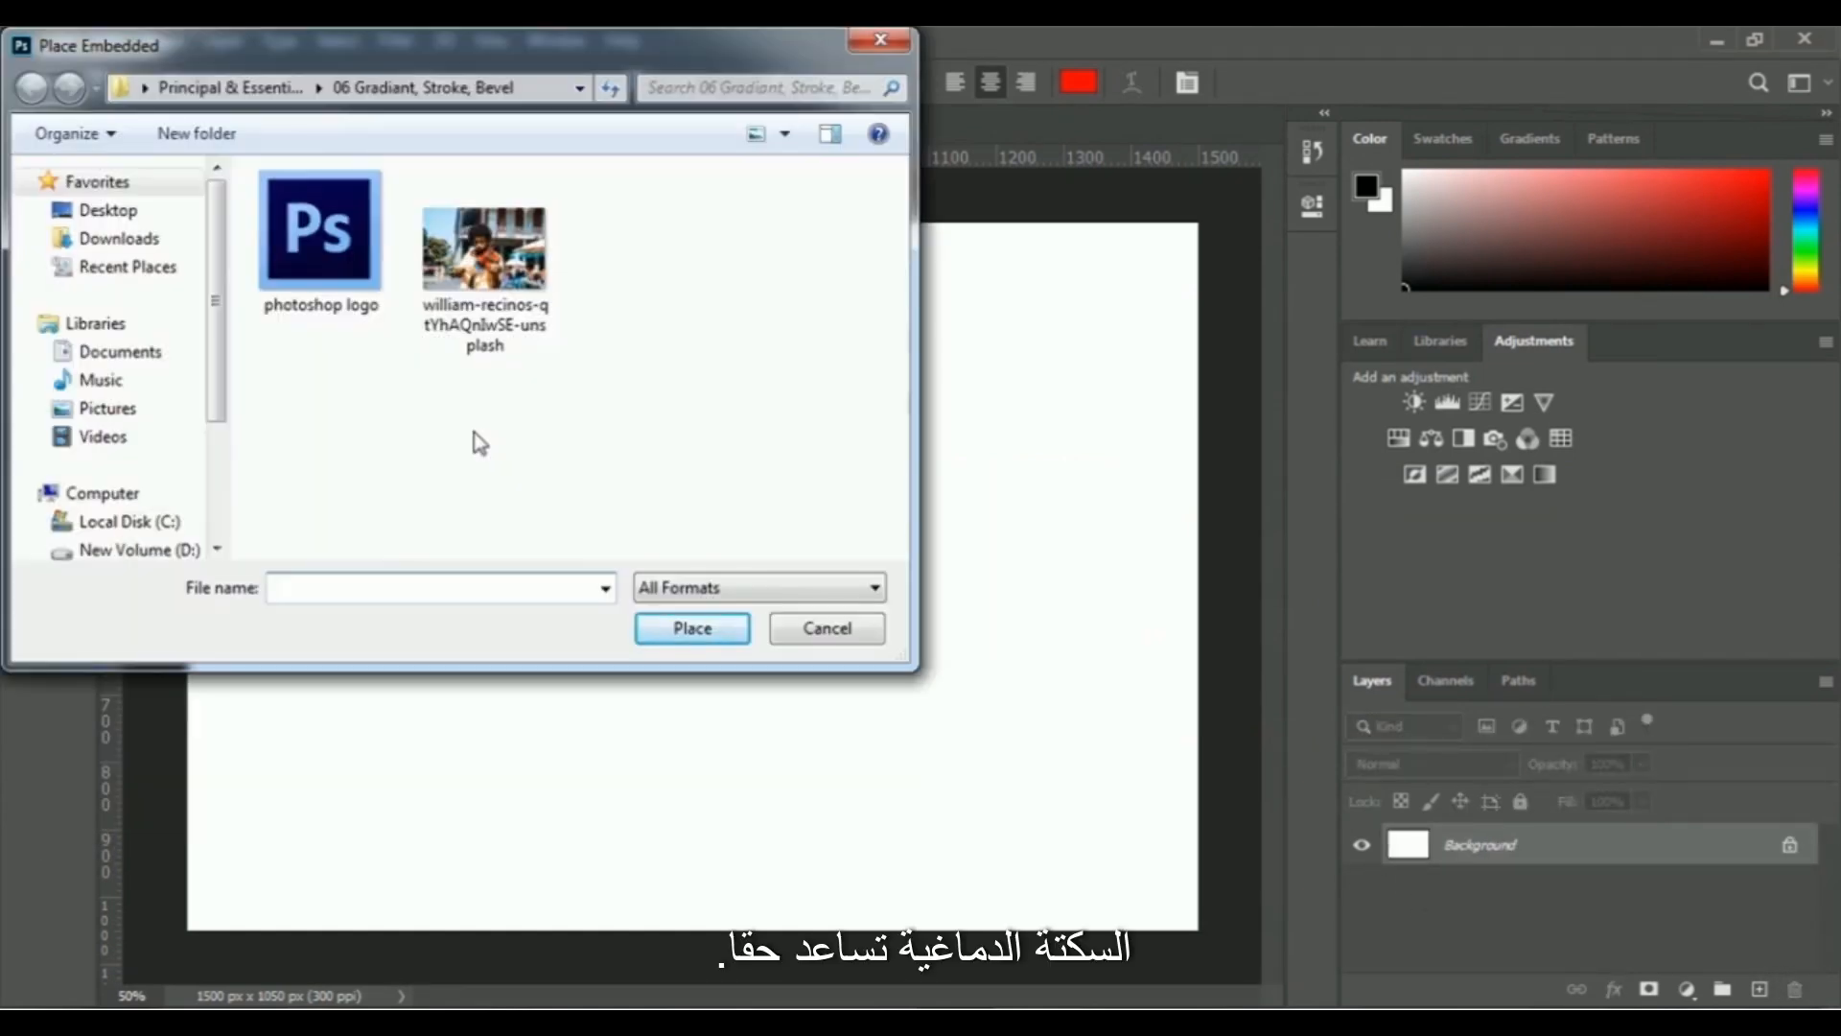
click(649, 638)
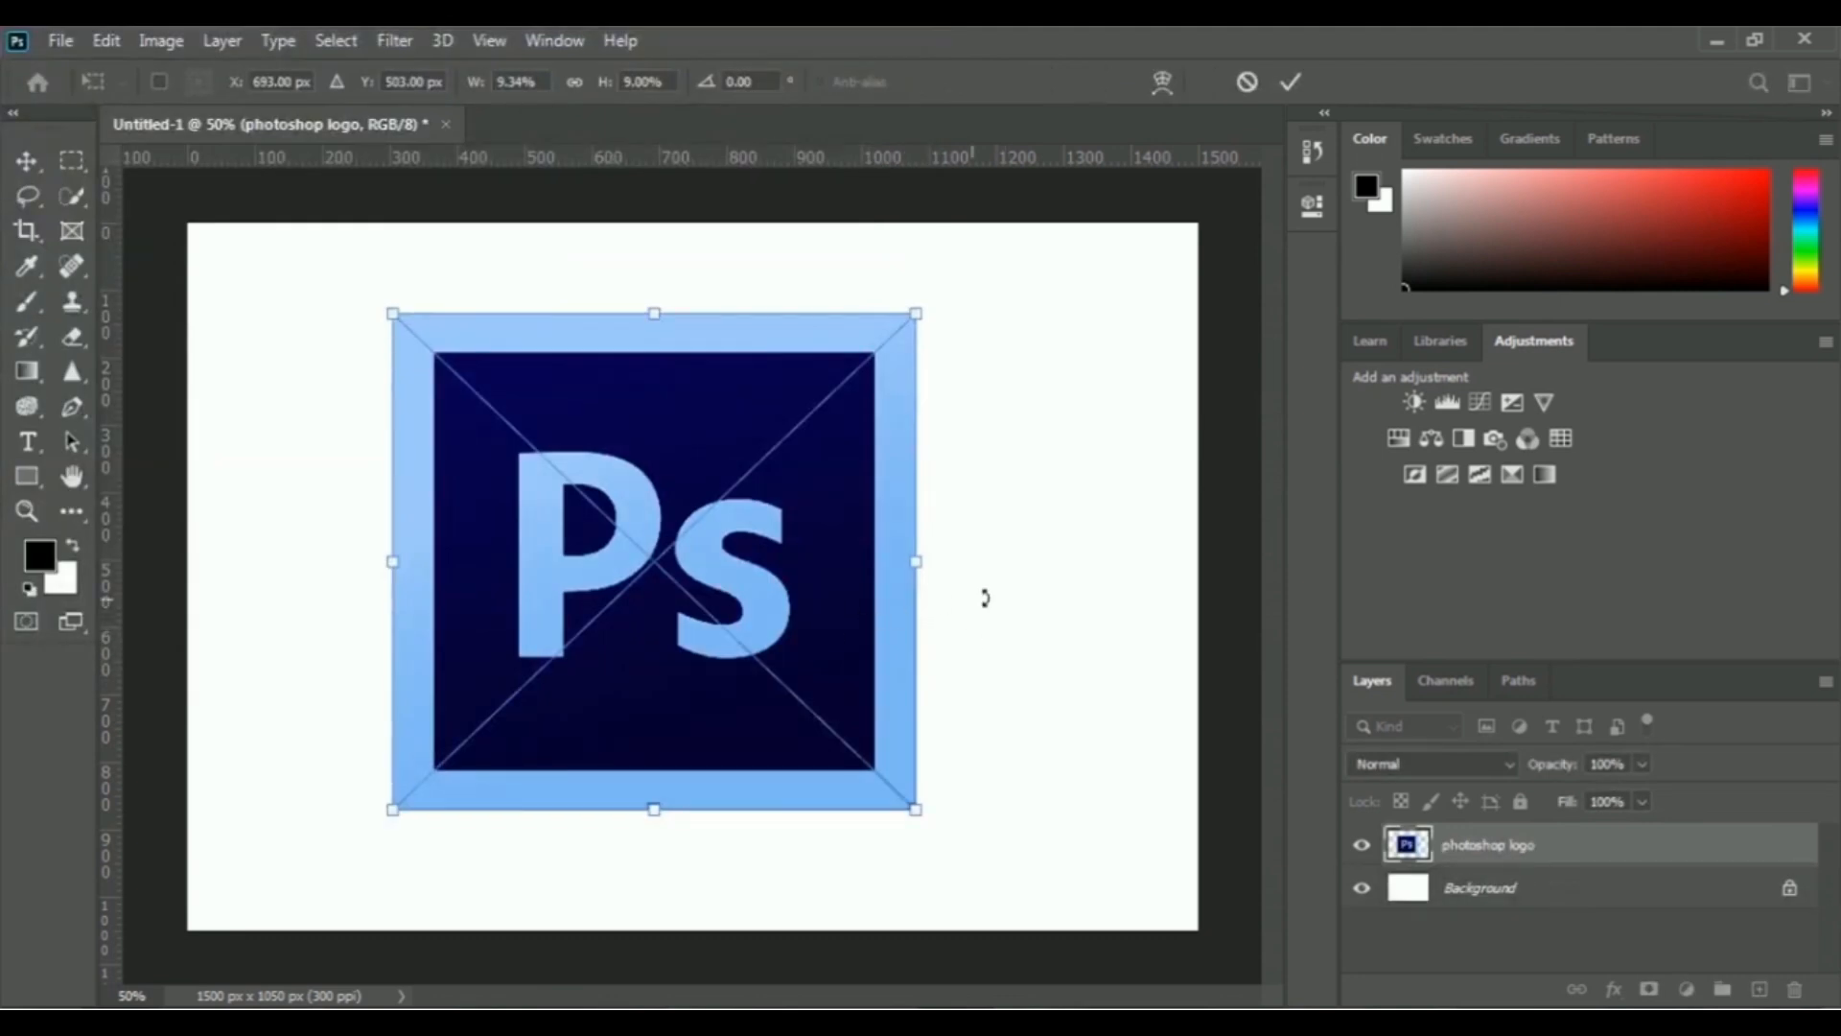
key(Return)
- Add a black Stroke effect positioned Outside to the photoshop logo layer
click(1614, 989)
click(1688, 800)
drag(1054, 192, 1411, 198)
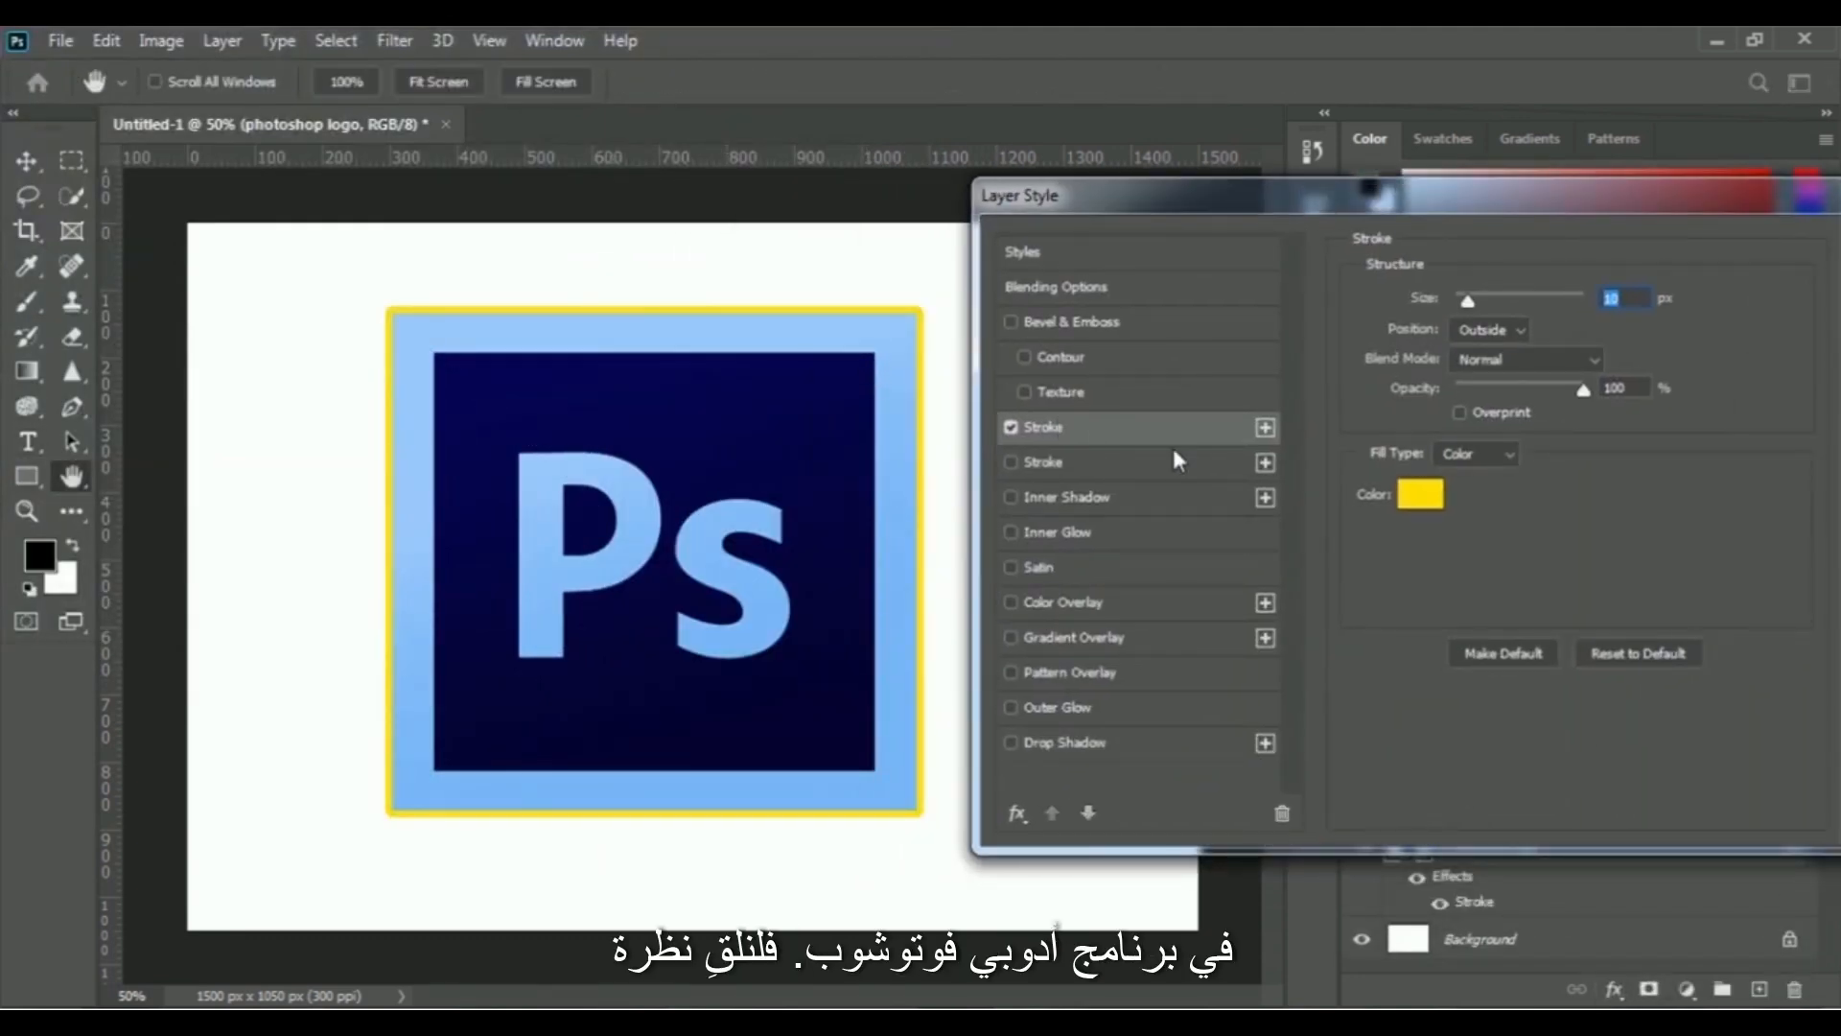
click(1428, 496)
click(1089, 769)
click(1689, 424)
- Set the logo's black stroke to 46 px and enable a wider second stroke
drag(1469, 302, 1489, 309)
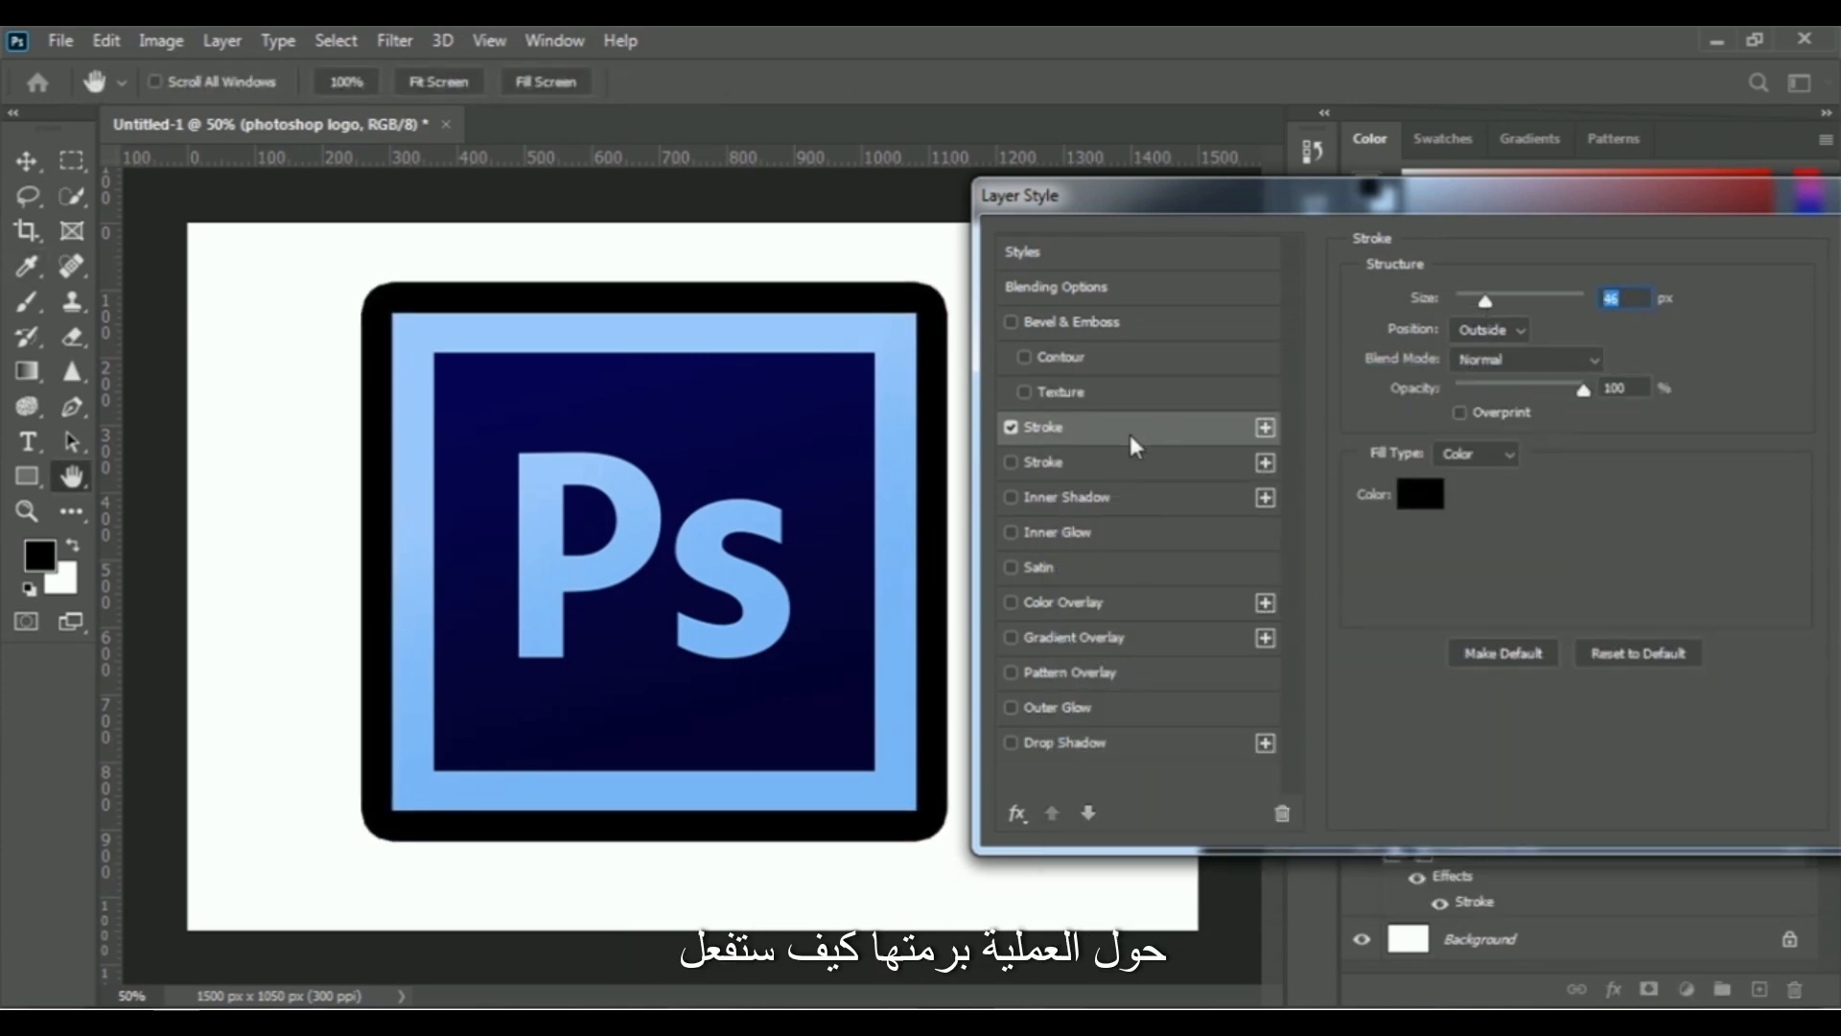
click(1045, 465)
drag(1486, 302, 1515, 305)
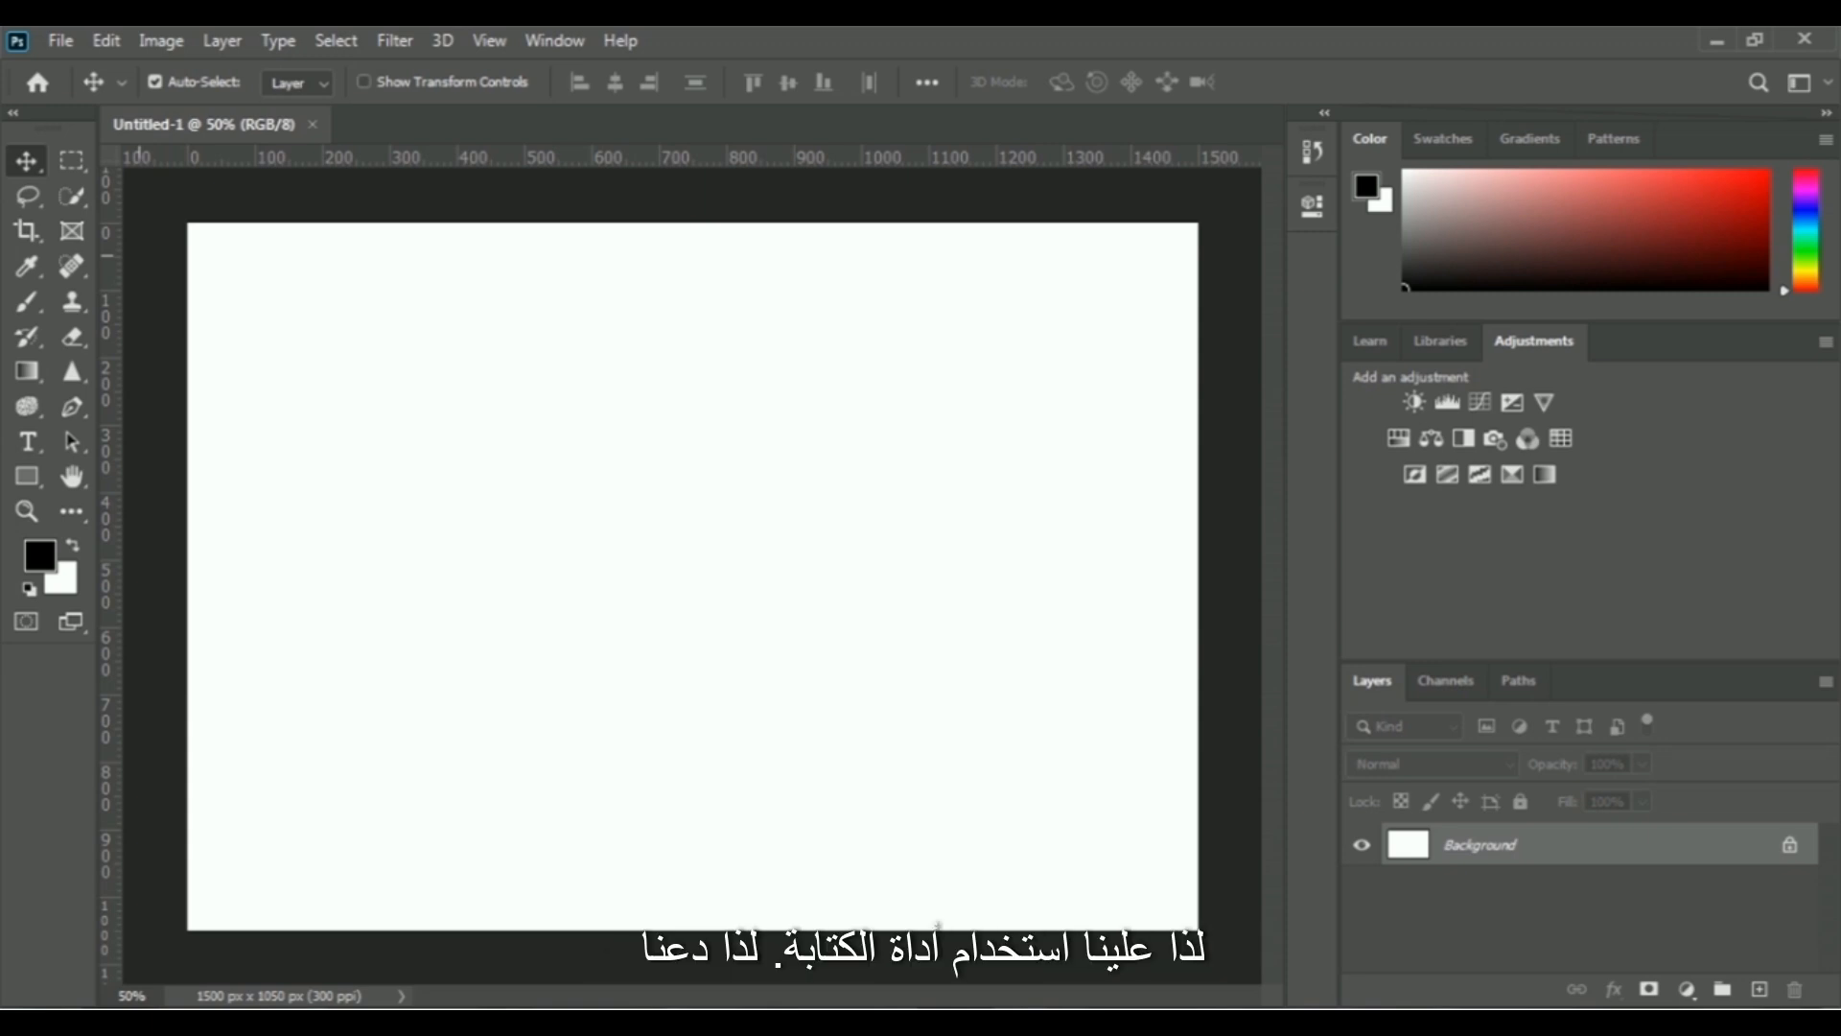
- Add a text layer containing the person's full name in the middle of the blank canvas
click(27, 445)
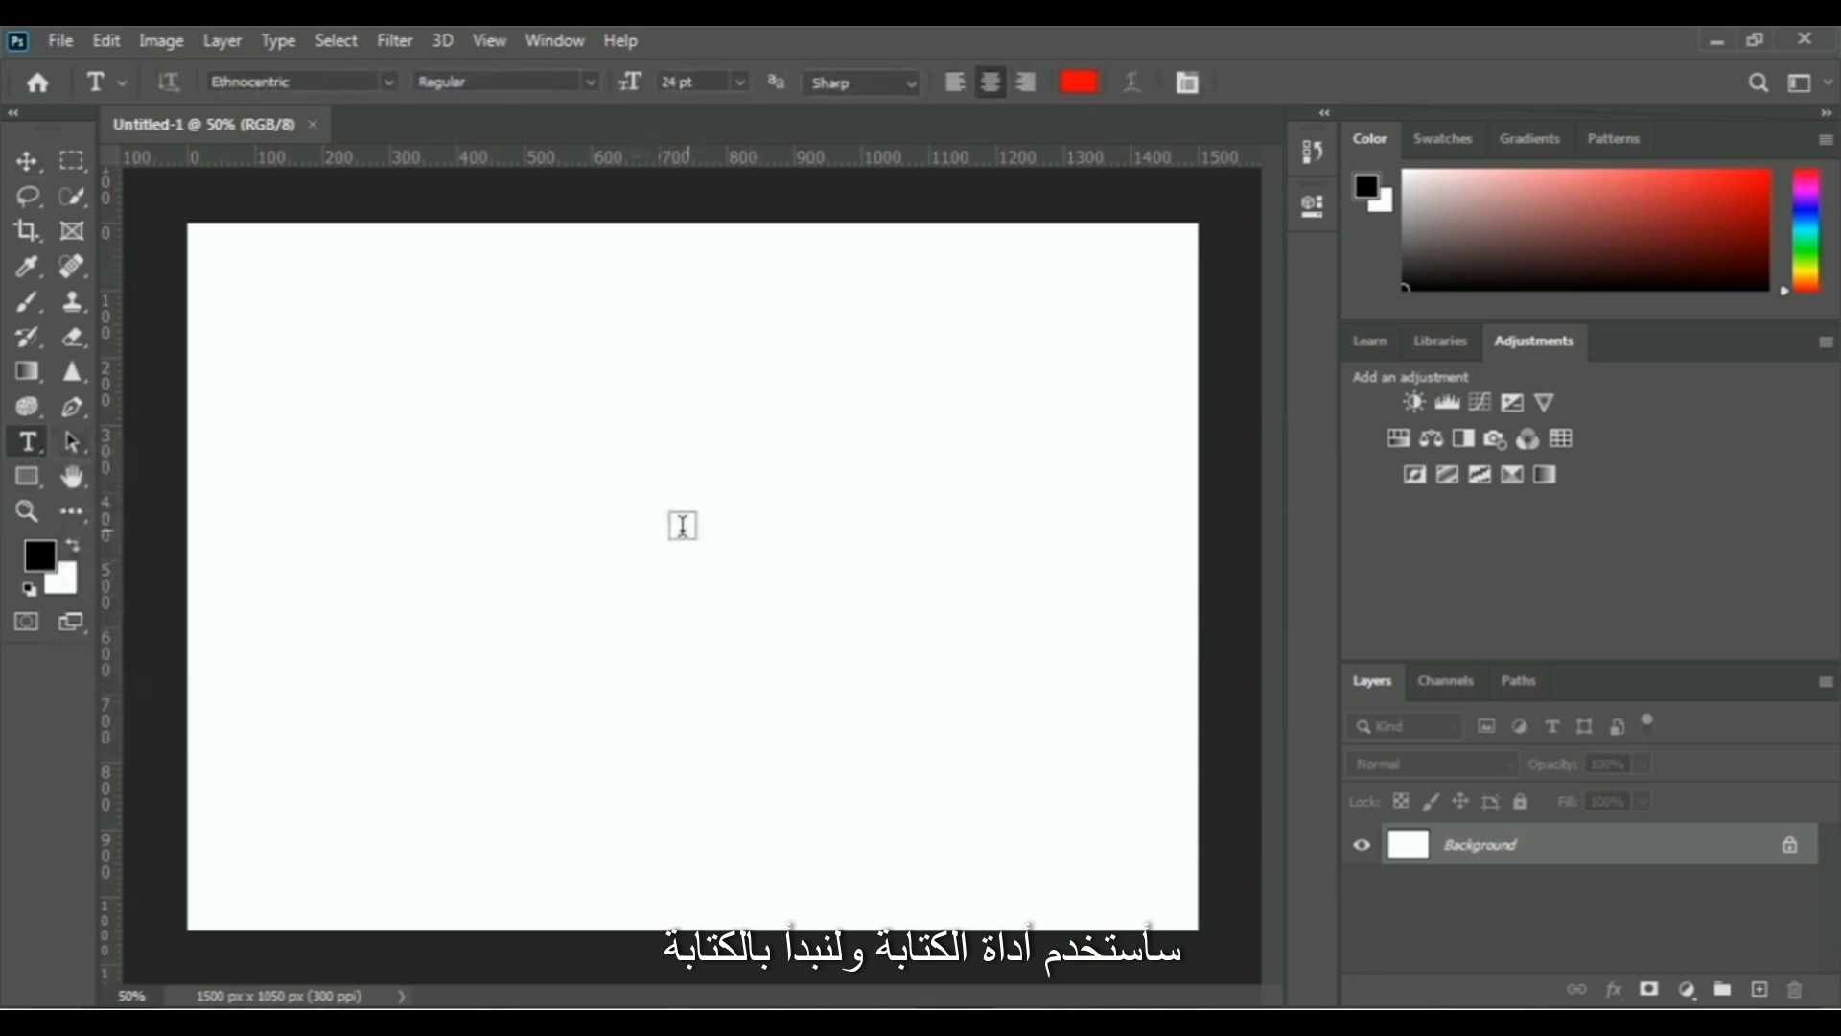
click(665, 543)
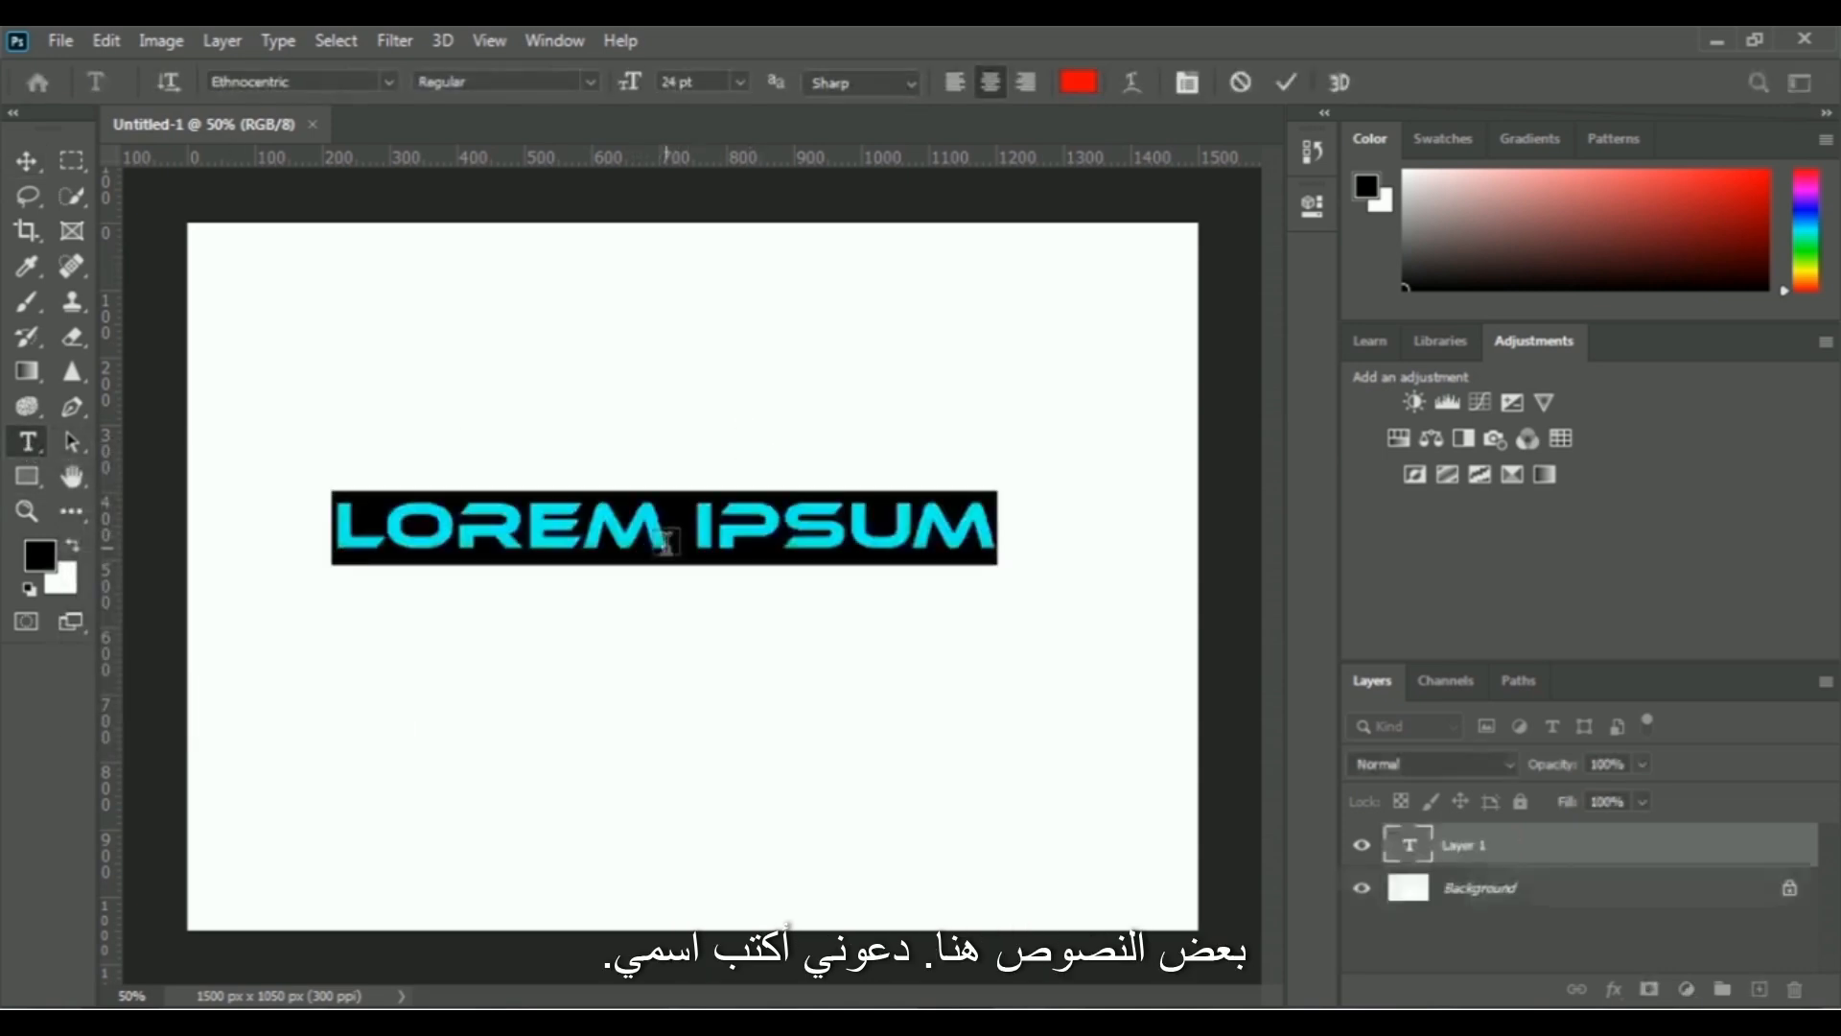
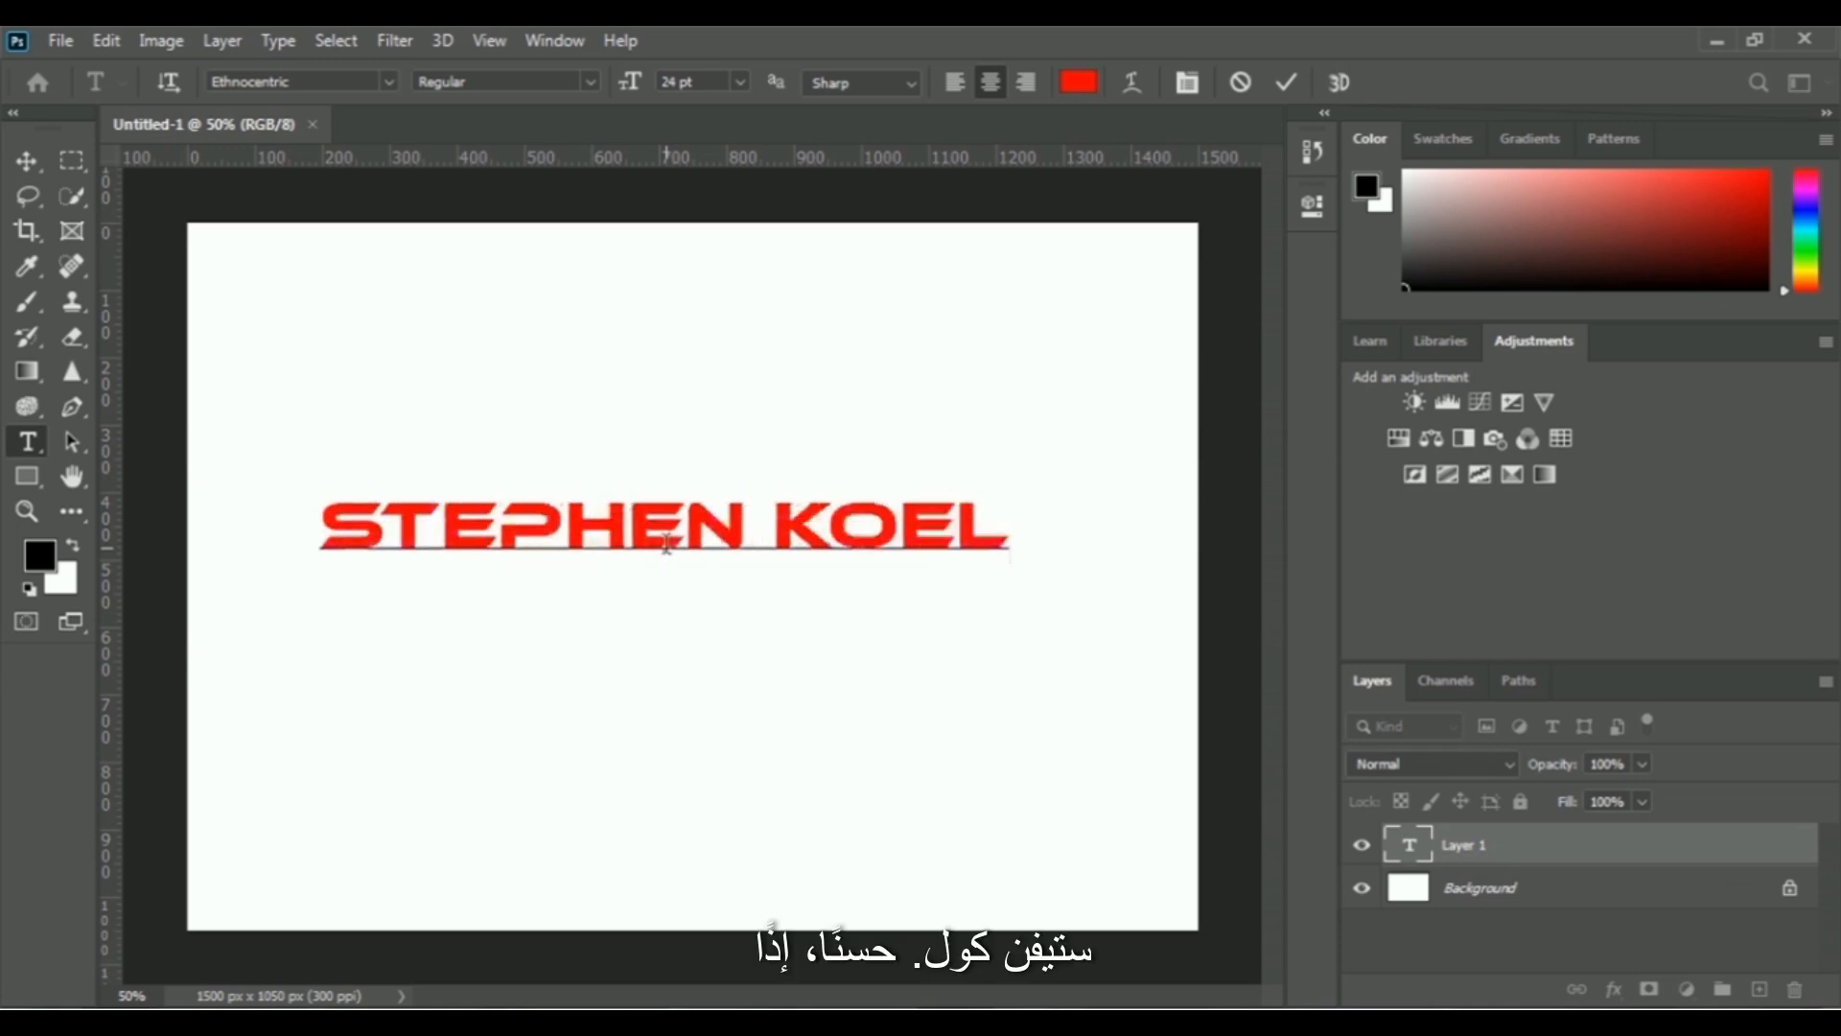
click(1286, 82)
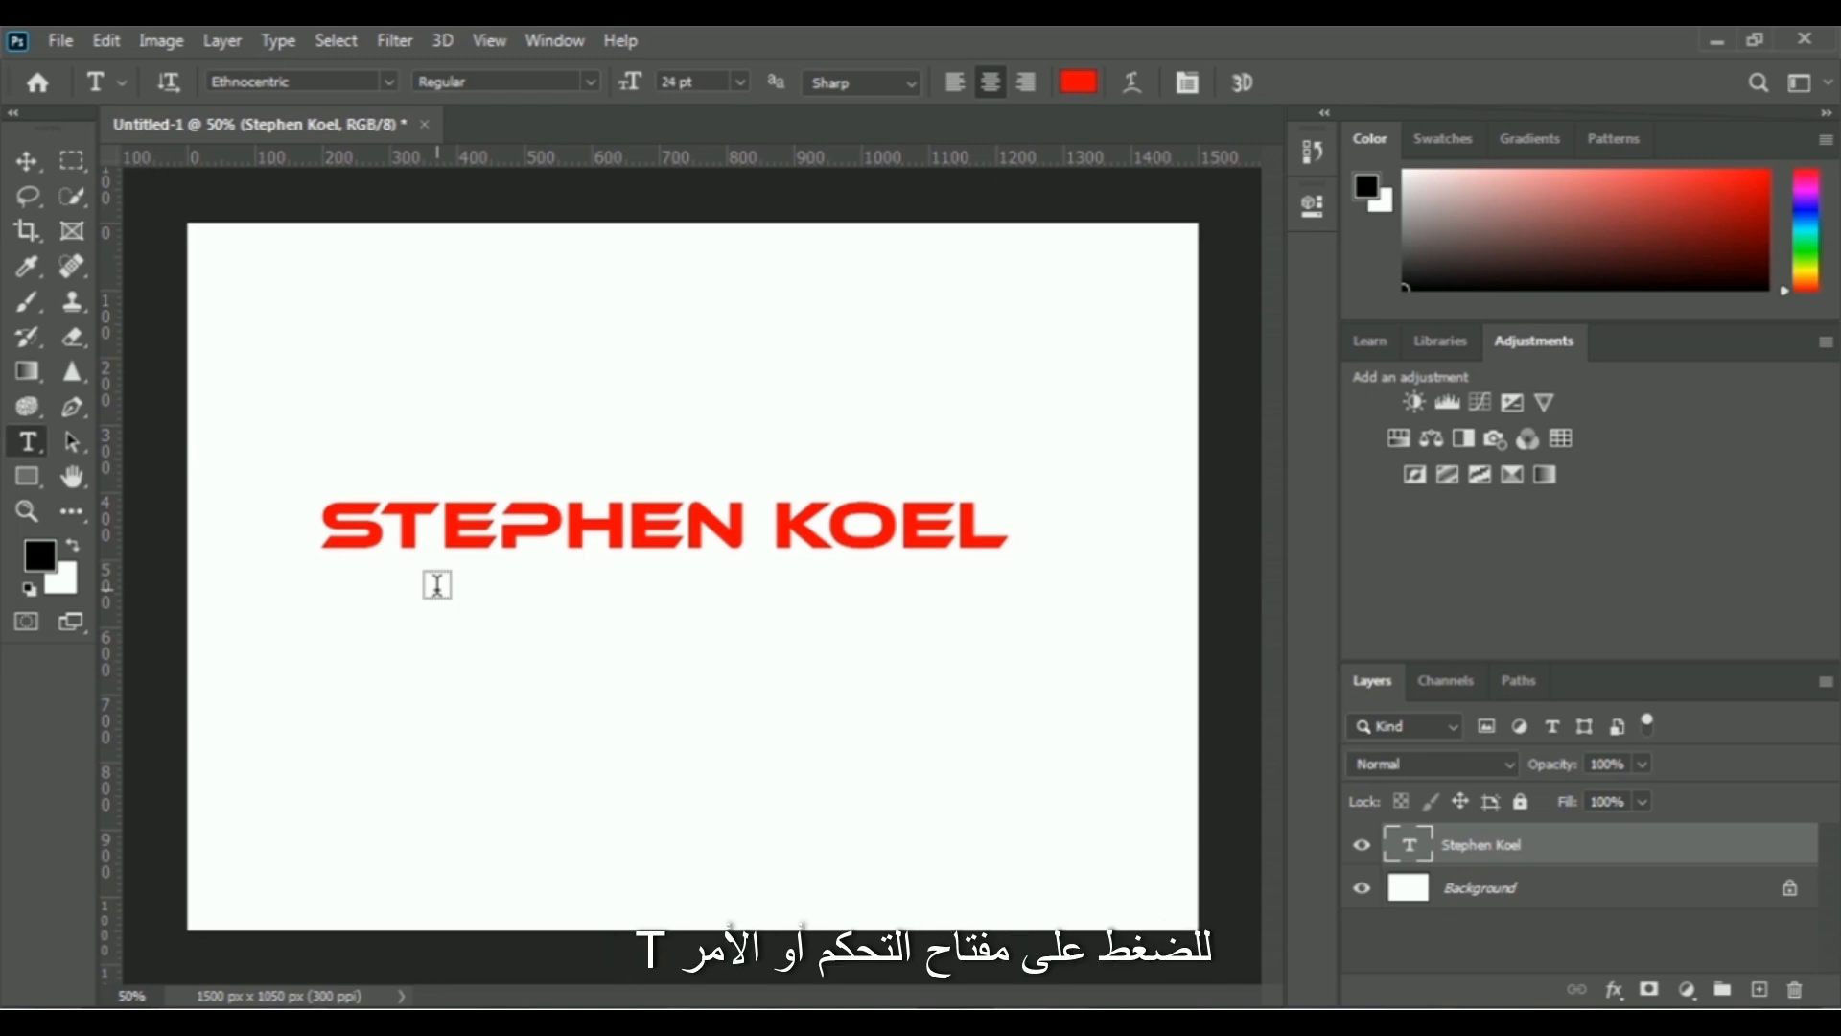
- Enlarge the name text with Free Transform to about 130% width and 335% height
key(ctrl+t)
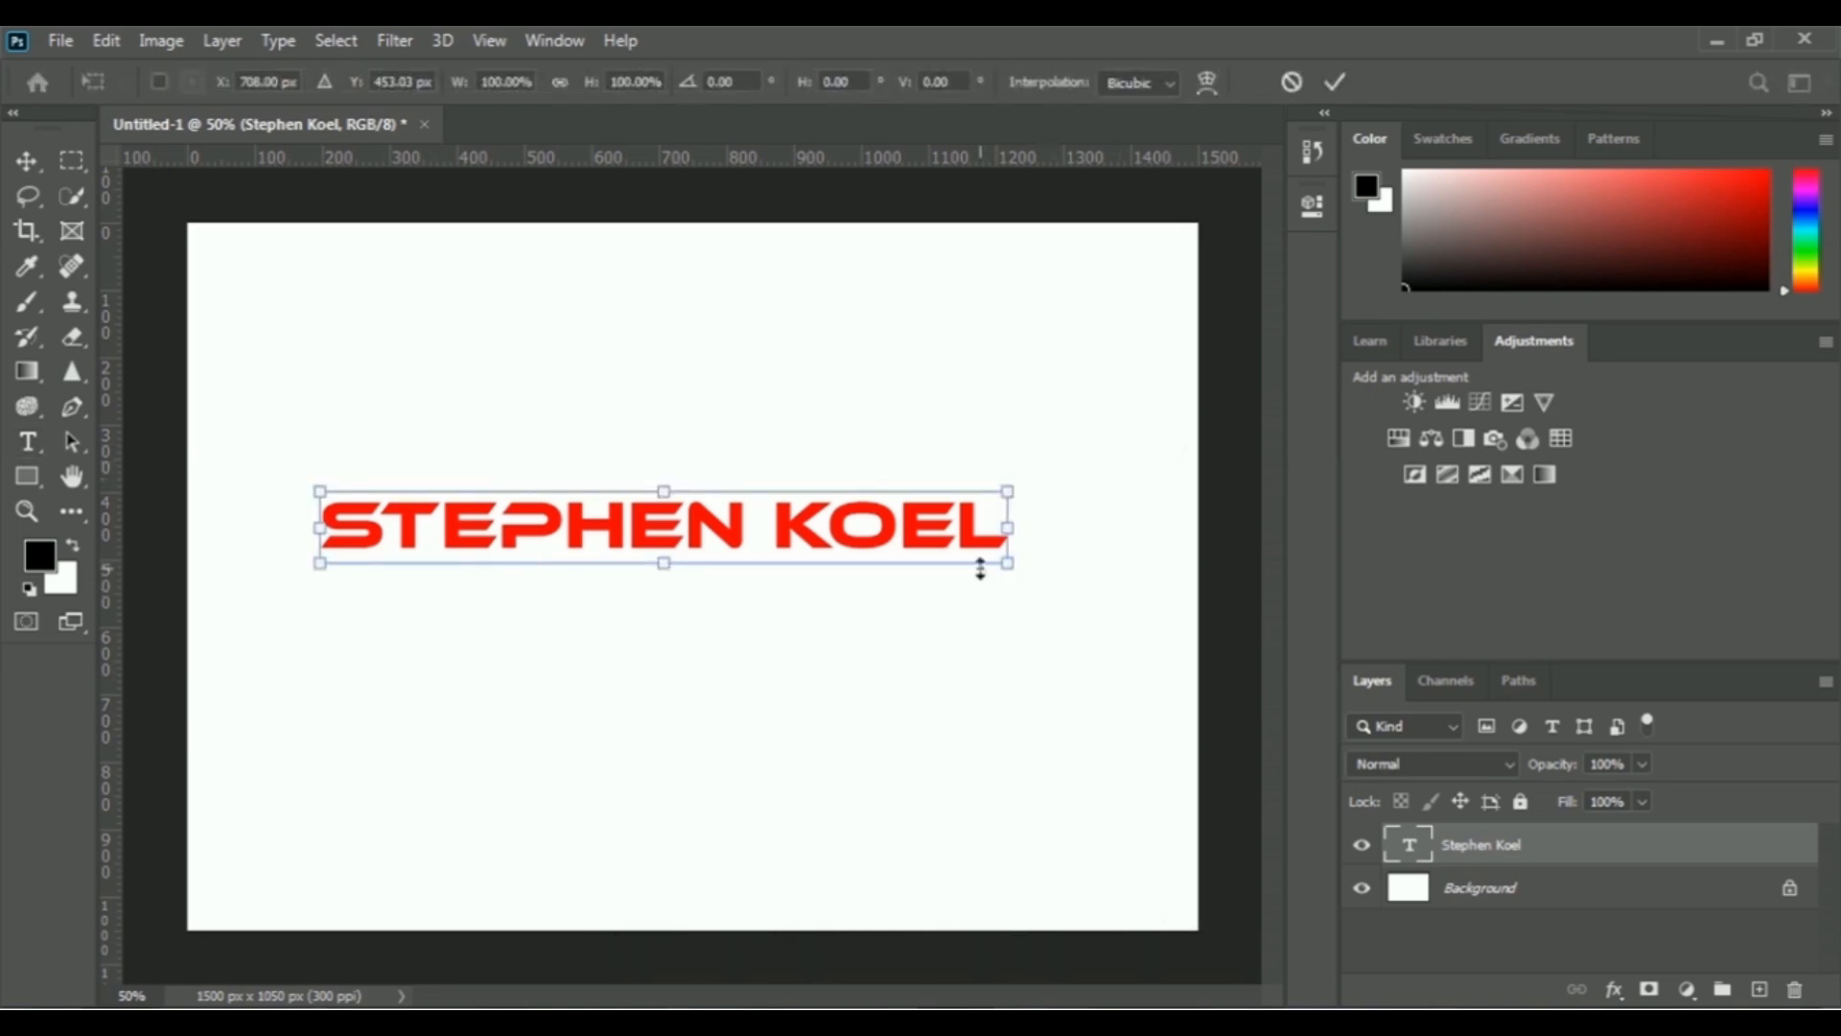
drag(1007, 568, 1099, 683)
drag(320, 493, 241, 444)
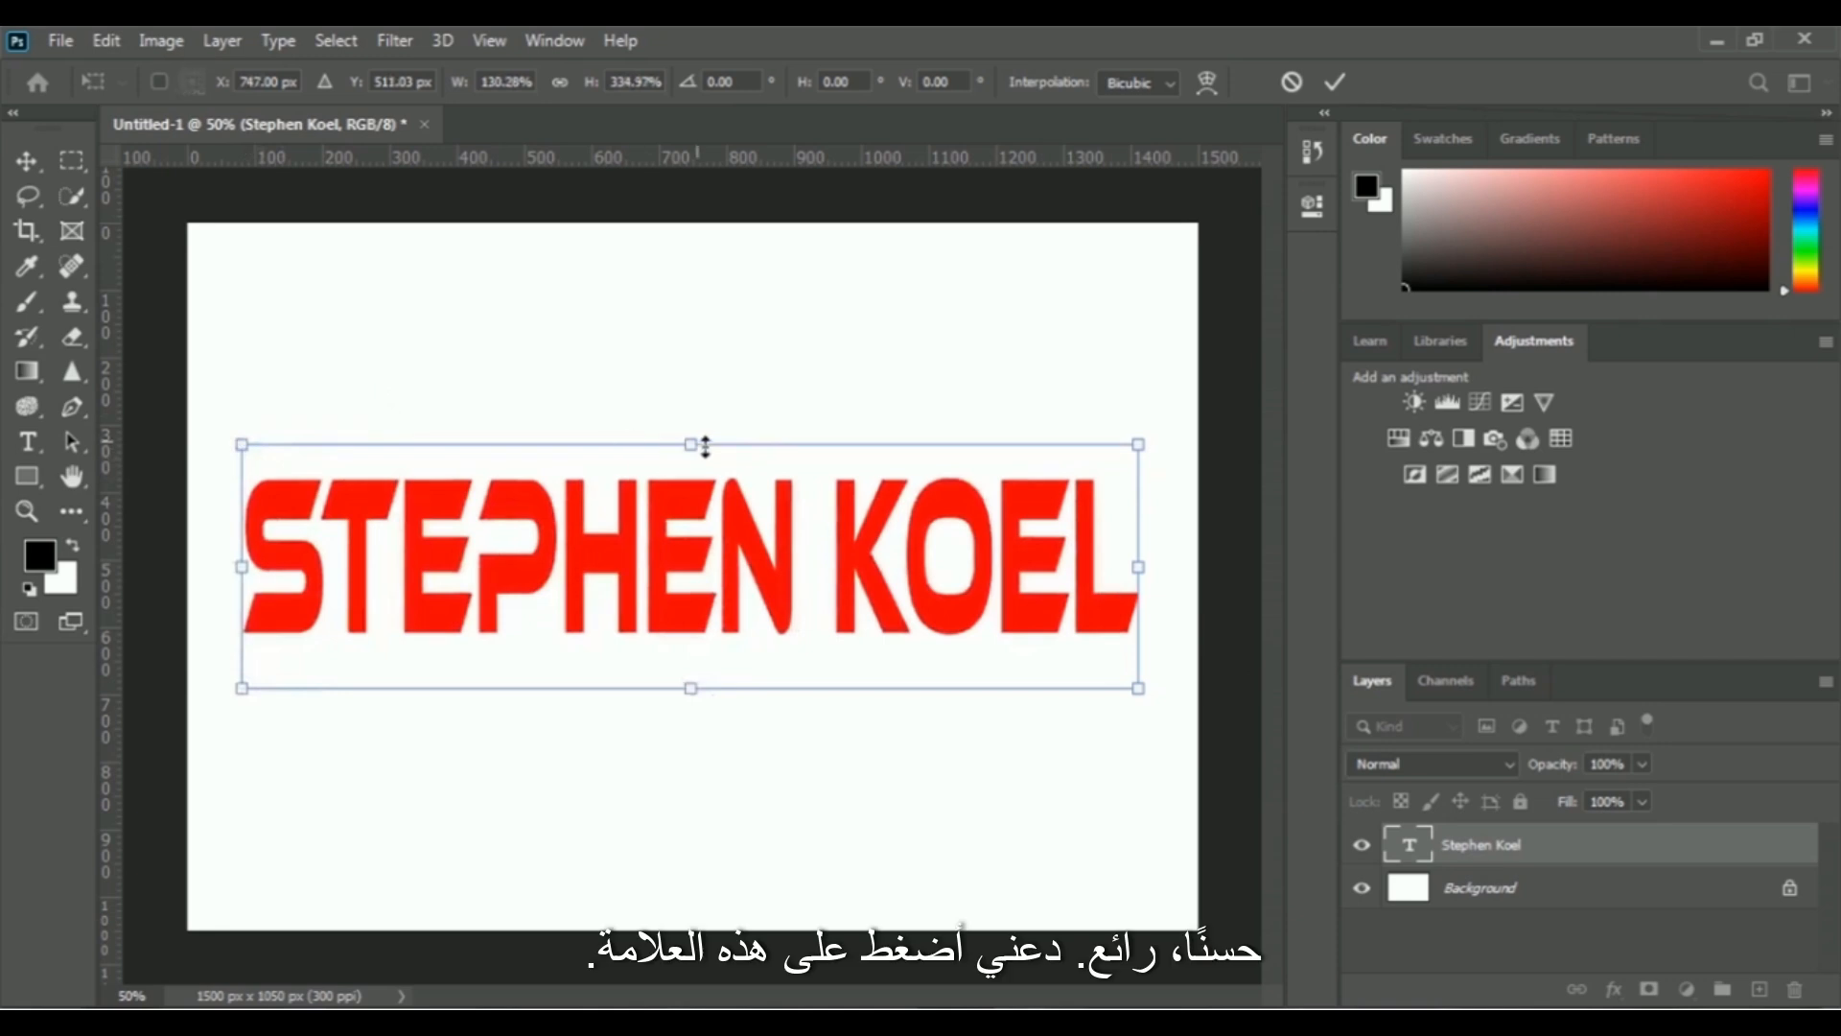
click(1336, 82)
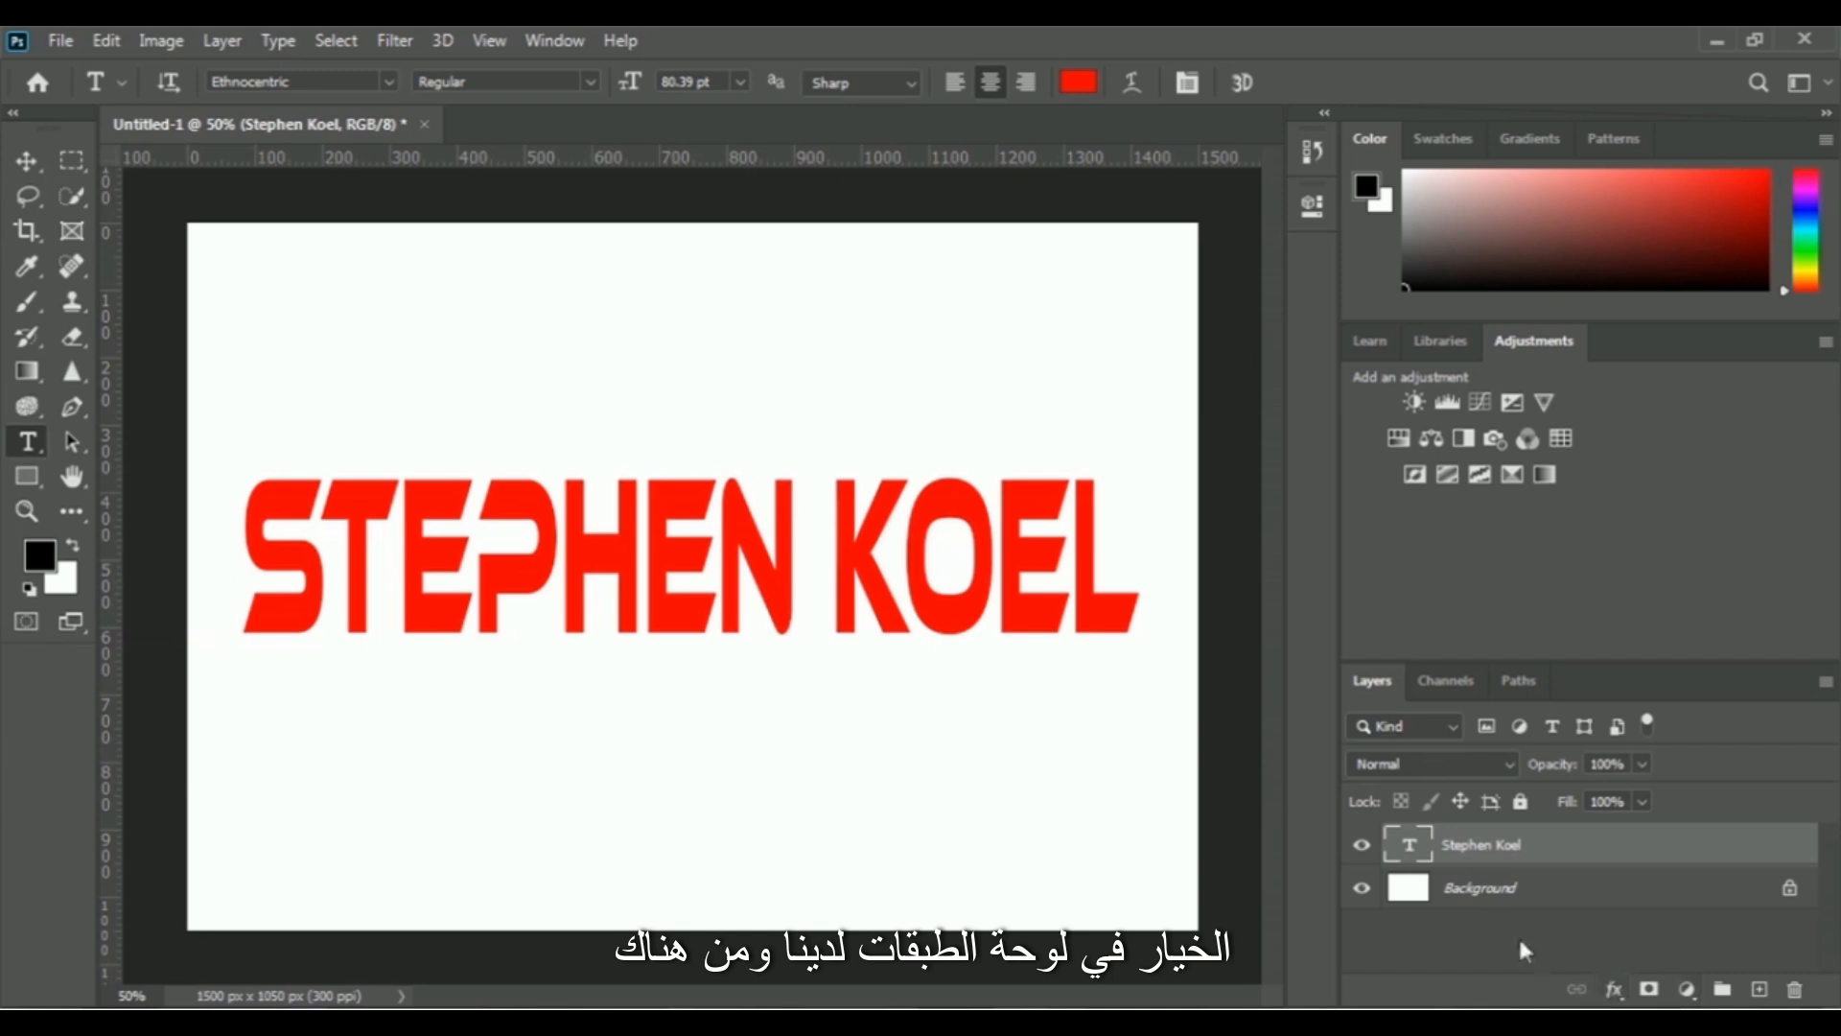
- Add a black Stroke effect of 16 px to the name text layer
click(1615, 991)
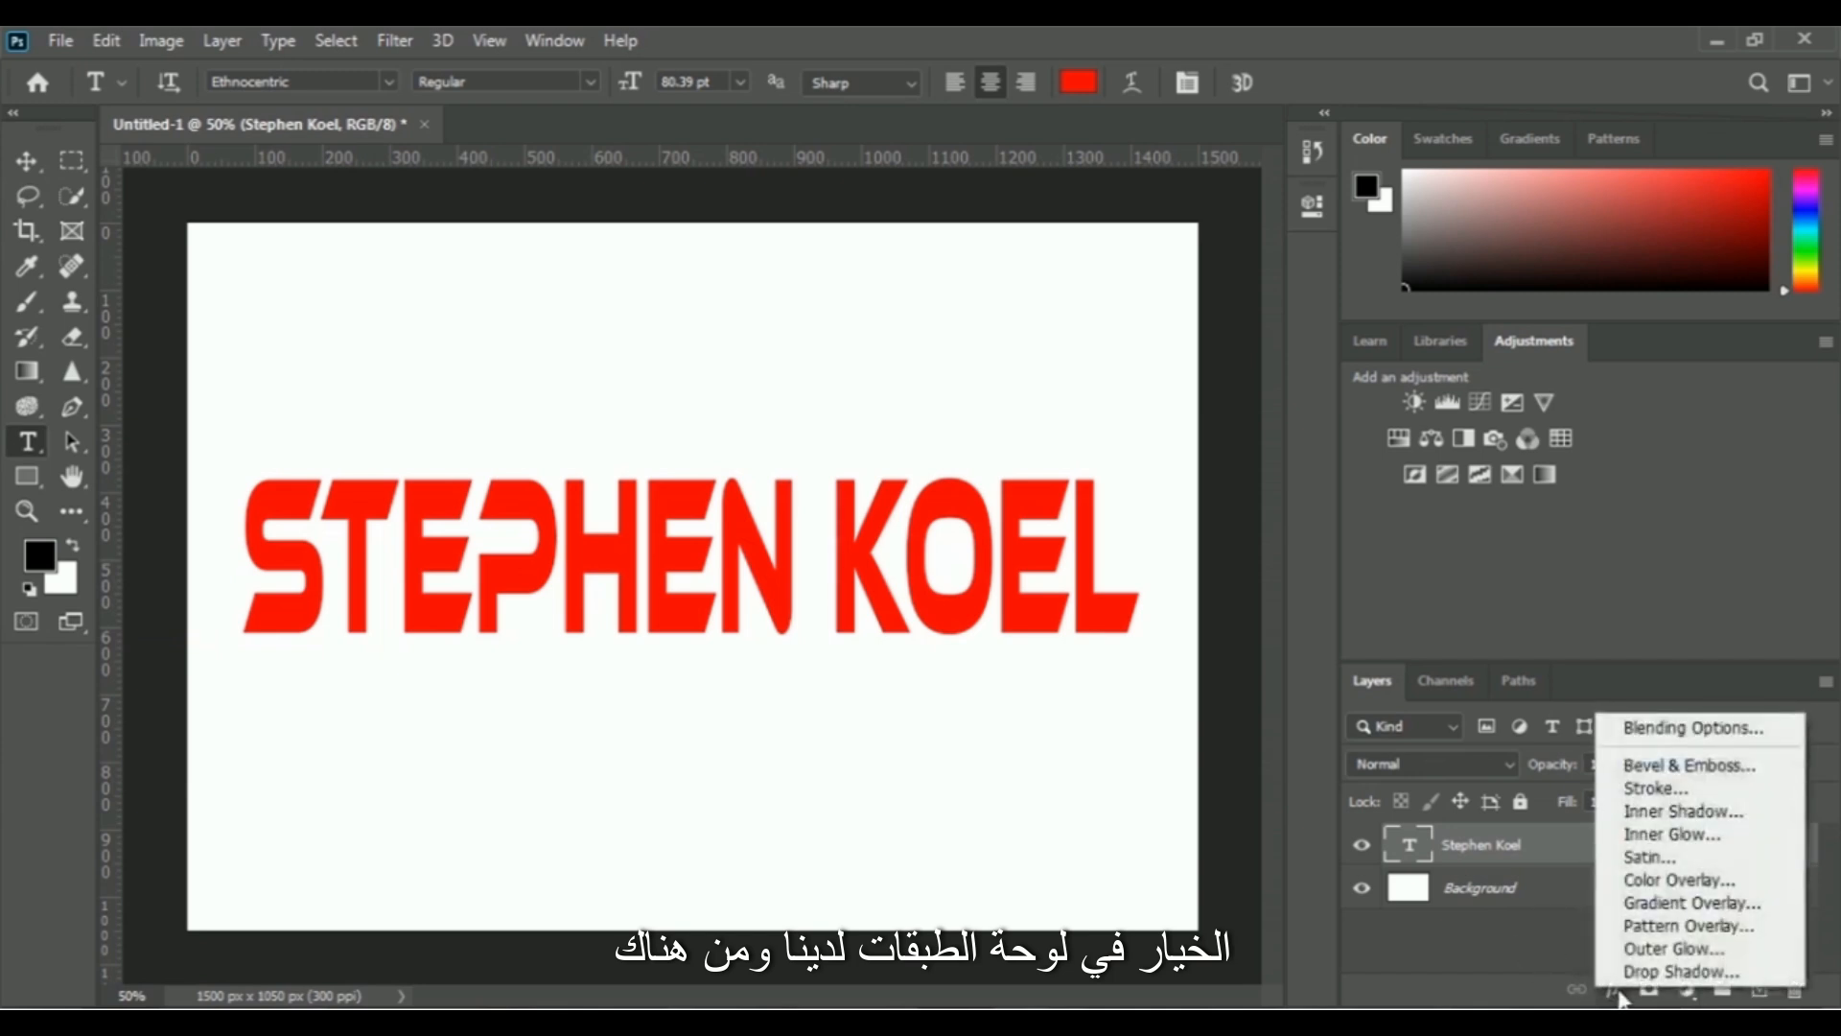
click(1694, 796)
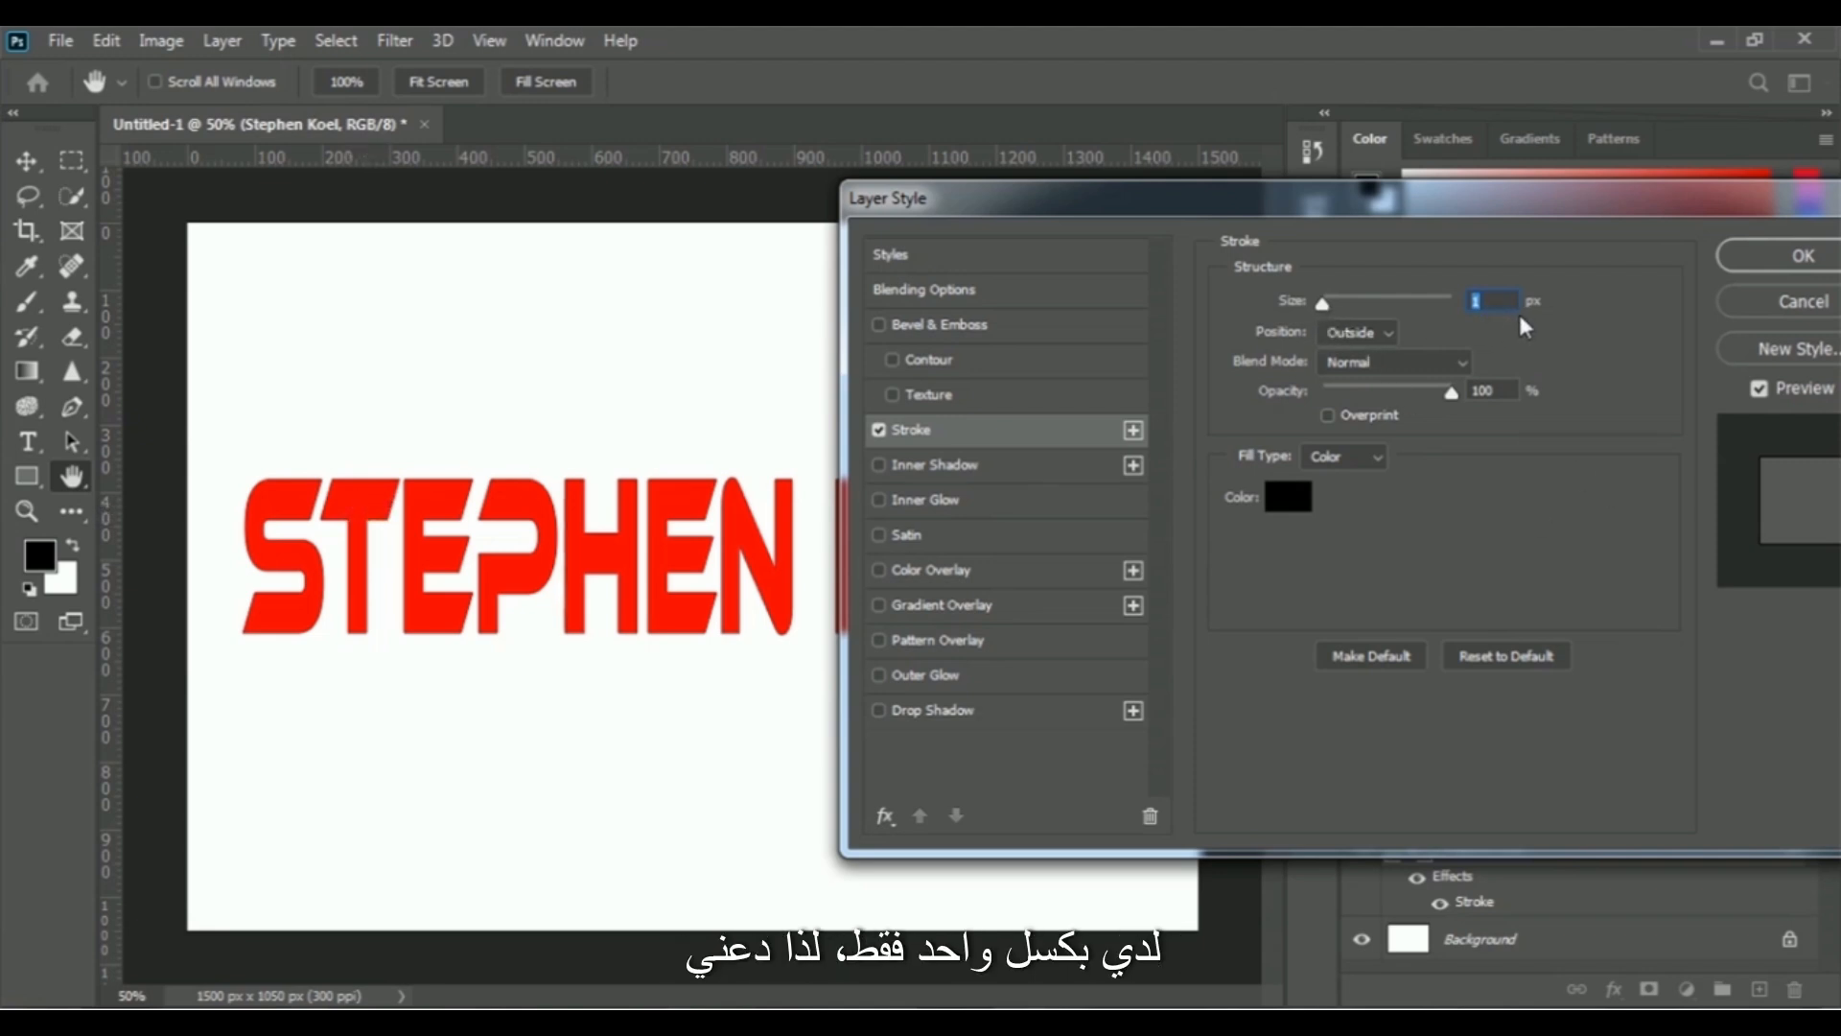
drag(1323, 305, 1337, 305)
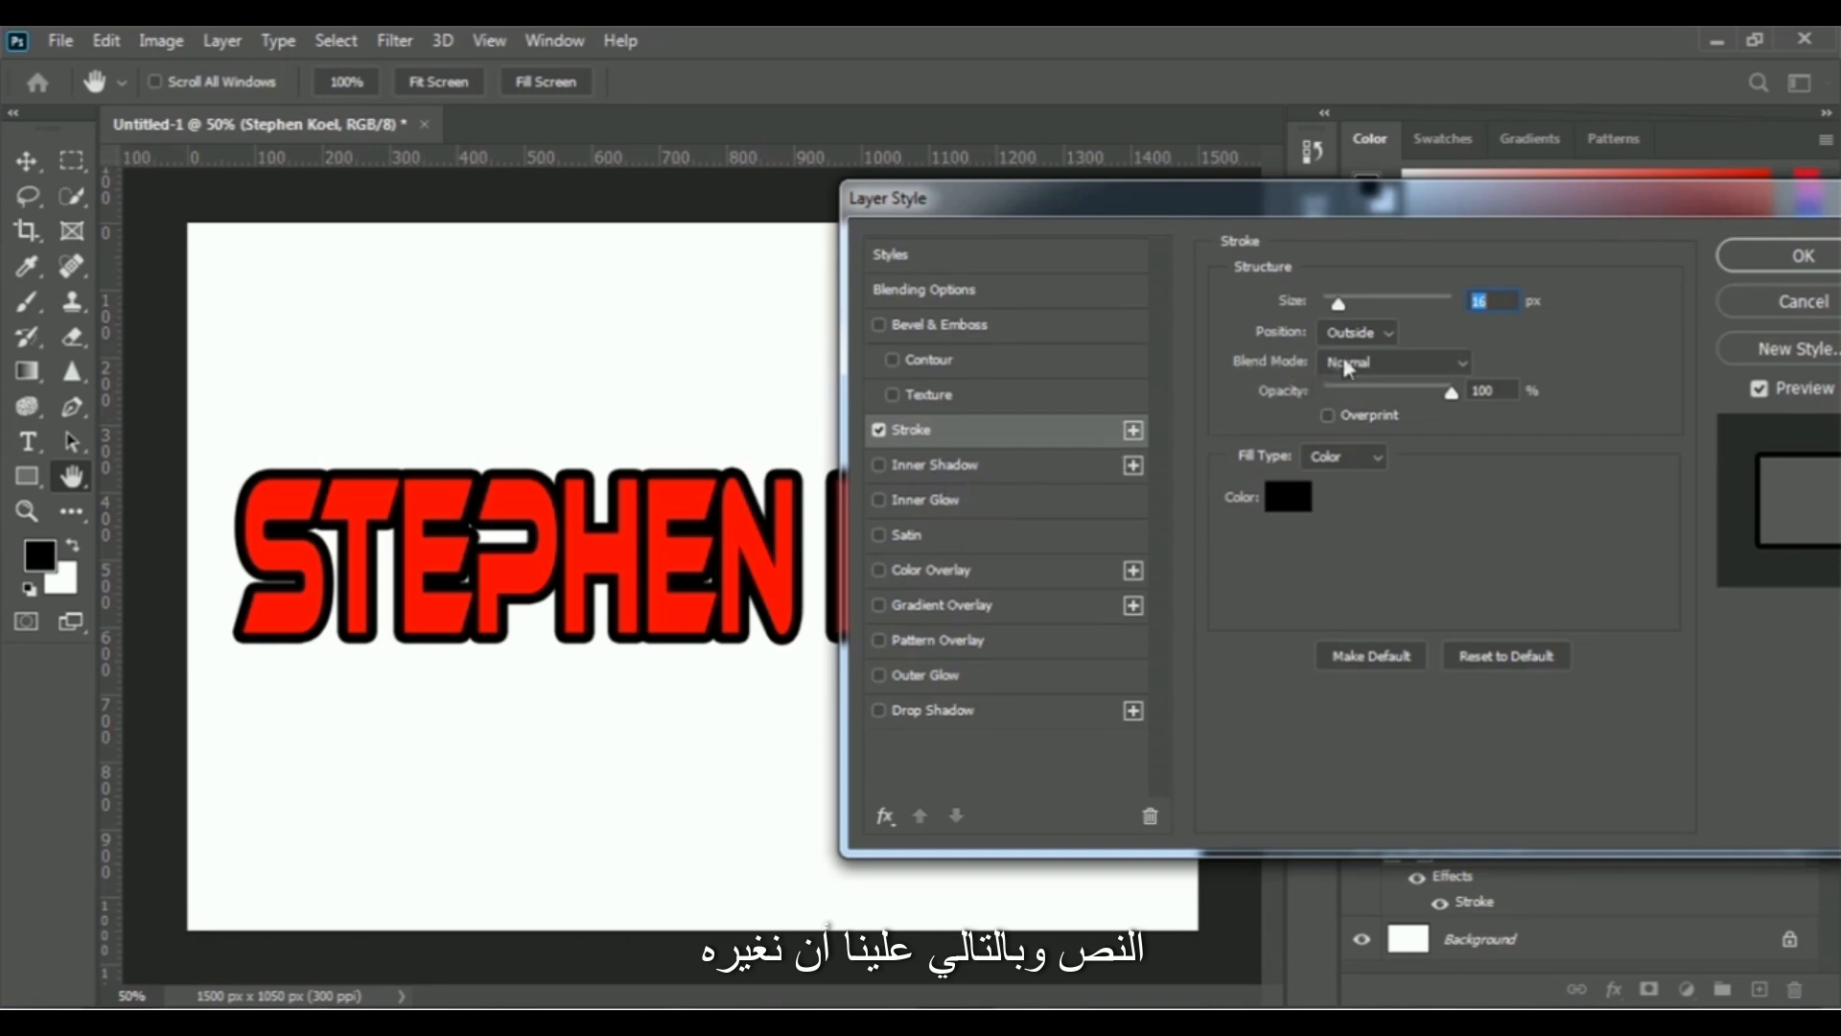
- Set the stroke's position to Inside and reduce its size to 10 px
click(1373, 333)
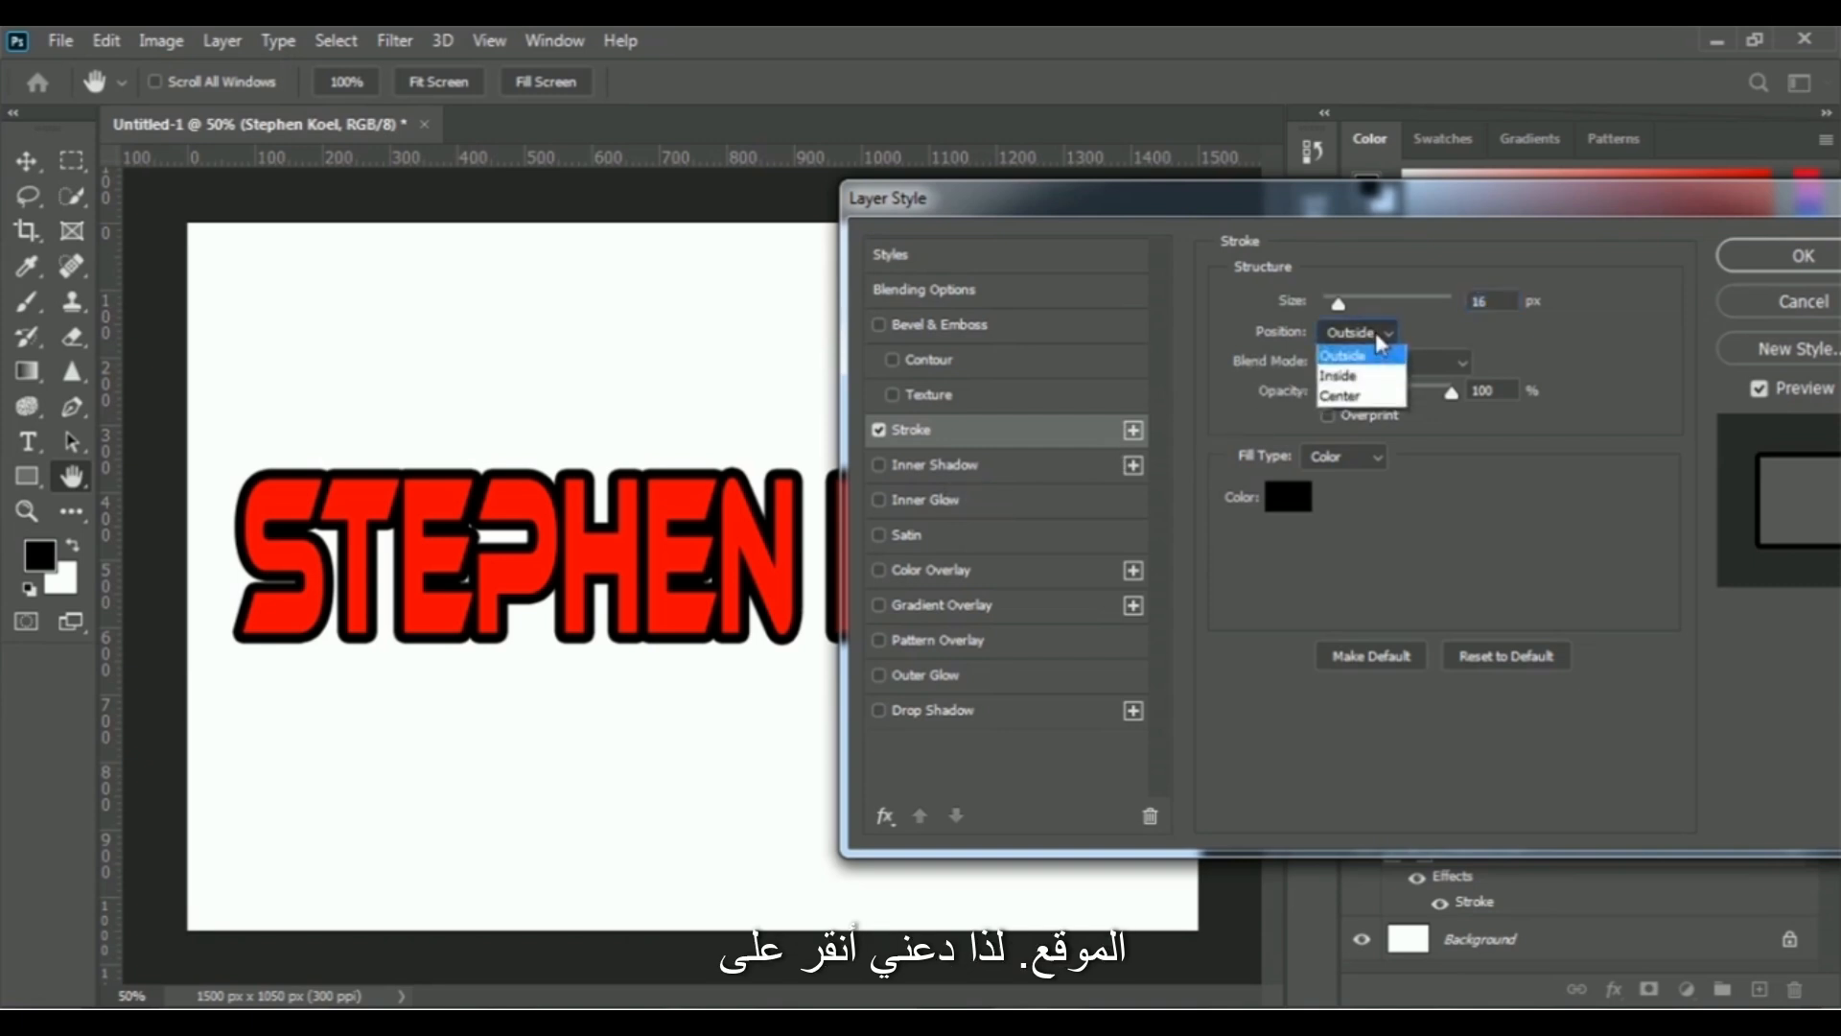
click(1343, 378)
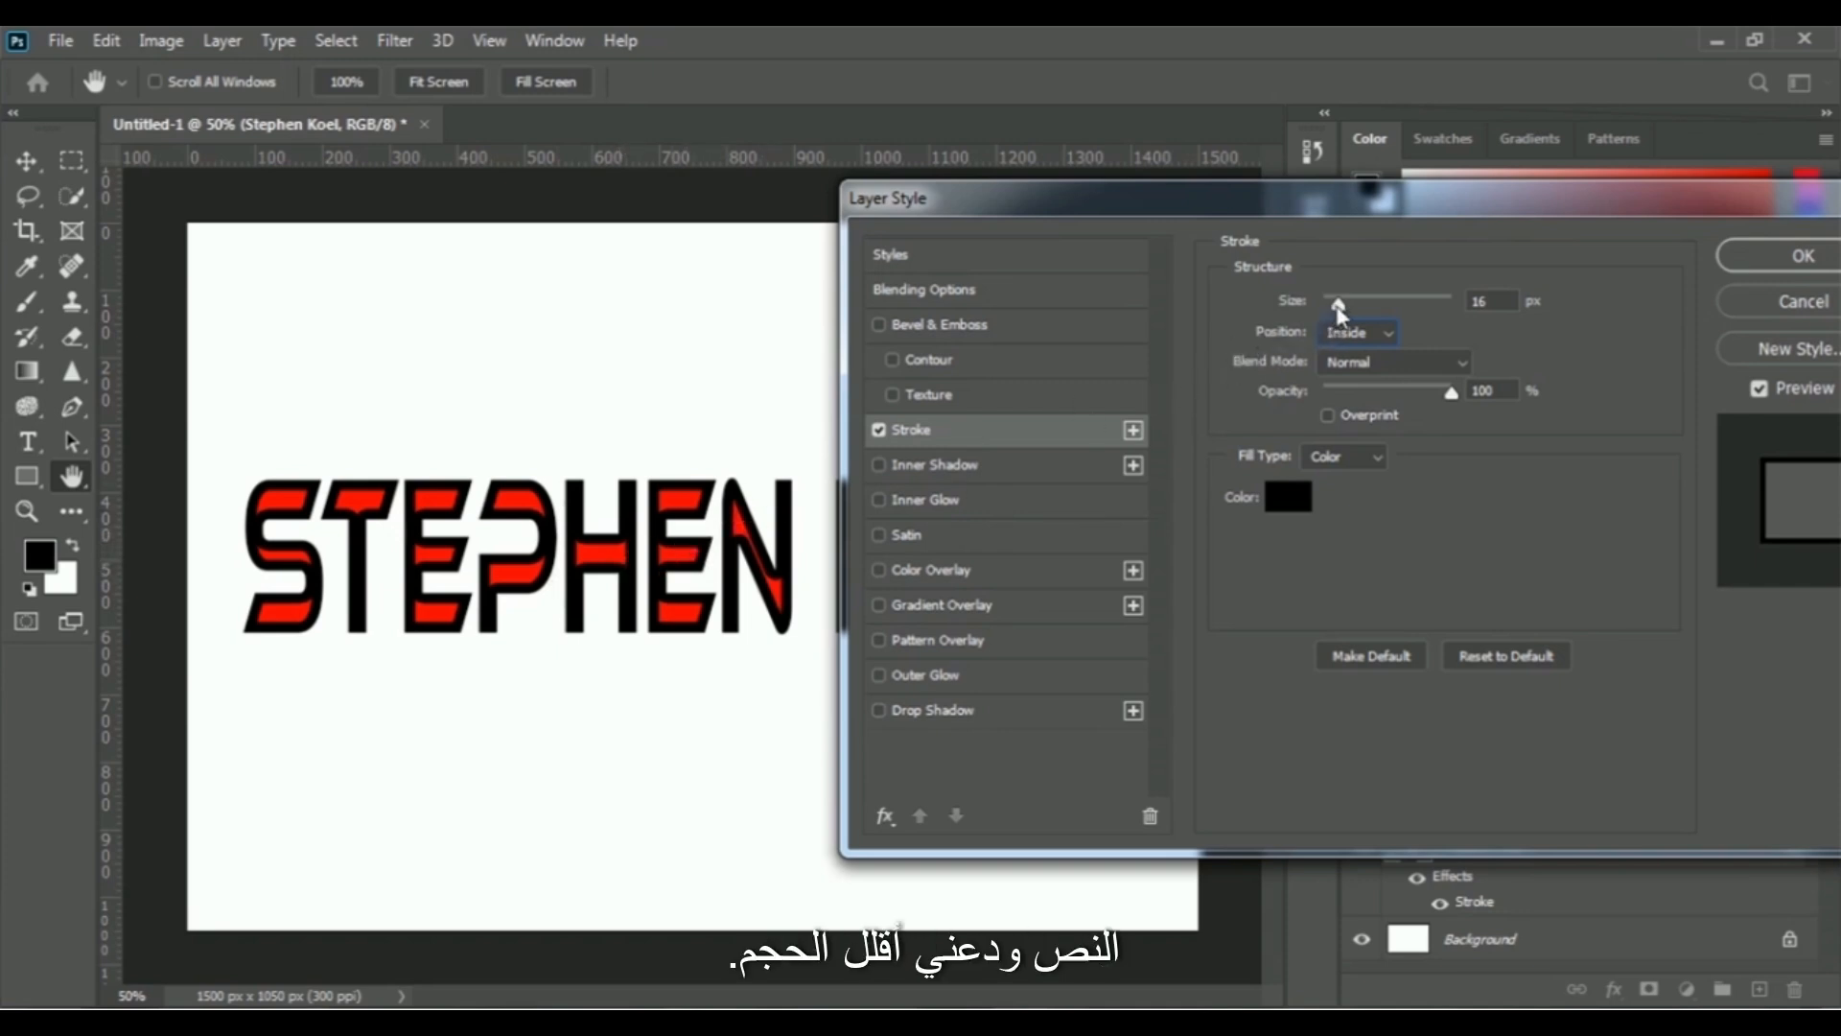
drag(1339, 305, 1335, 305)
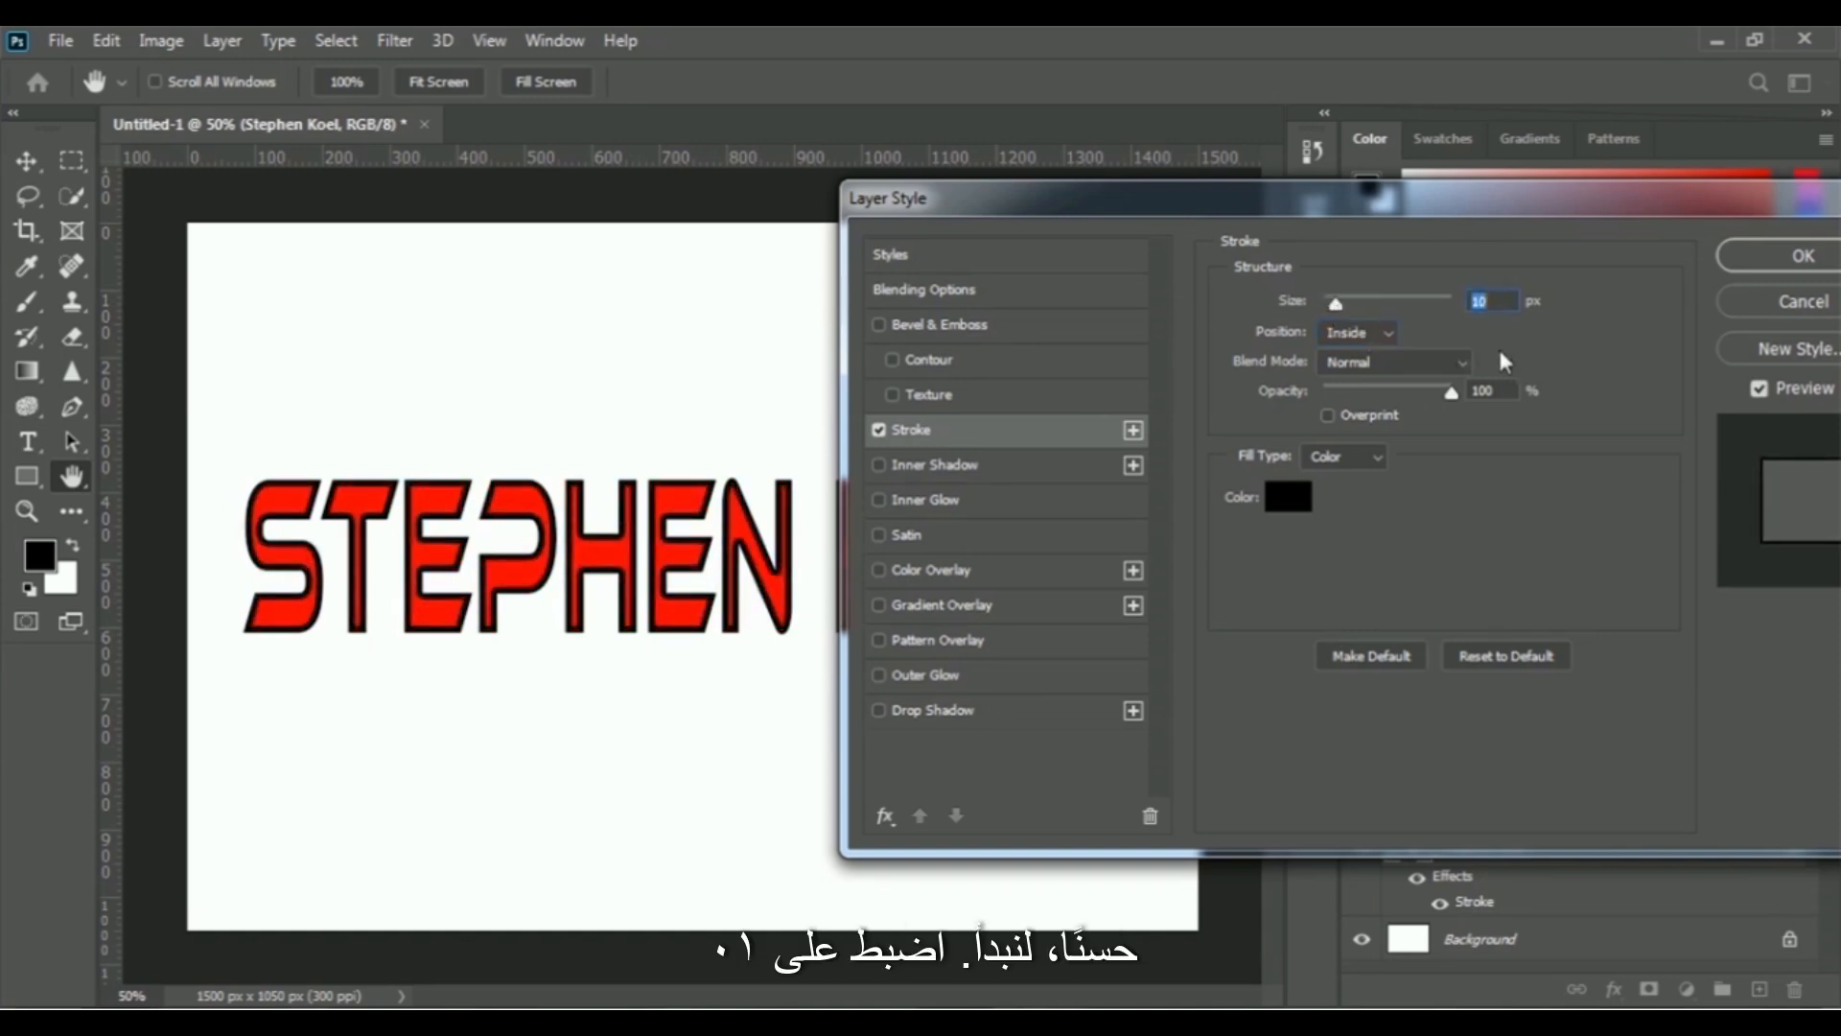
click(1500, 307)
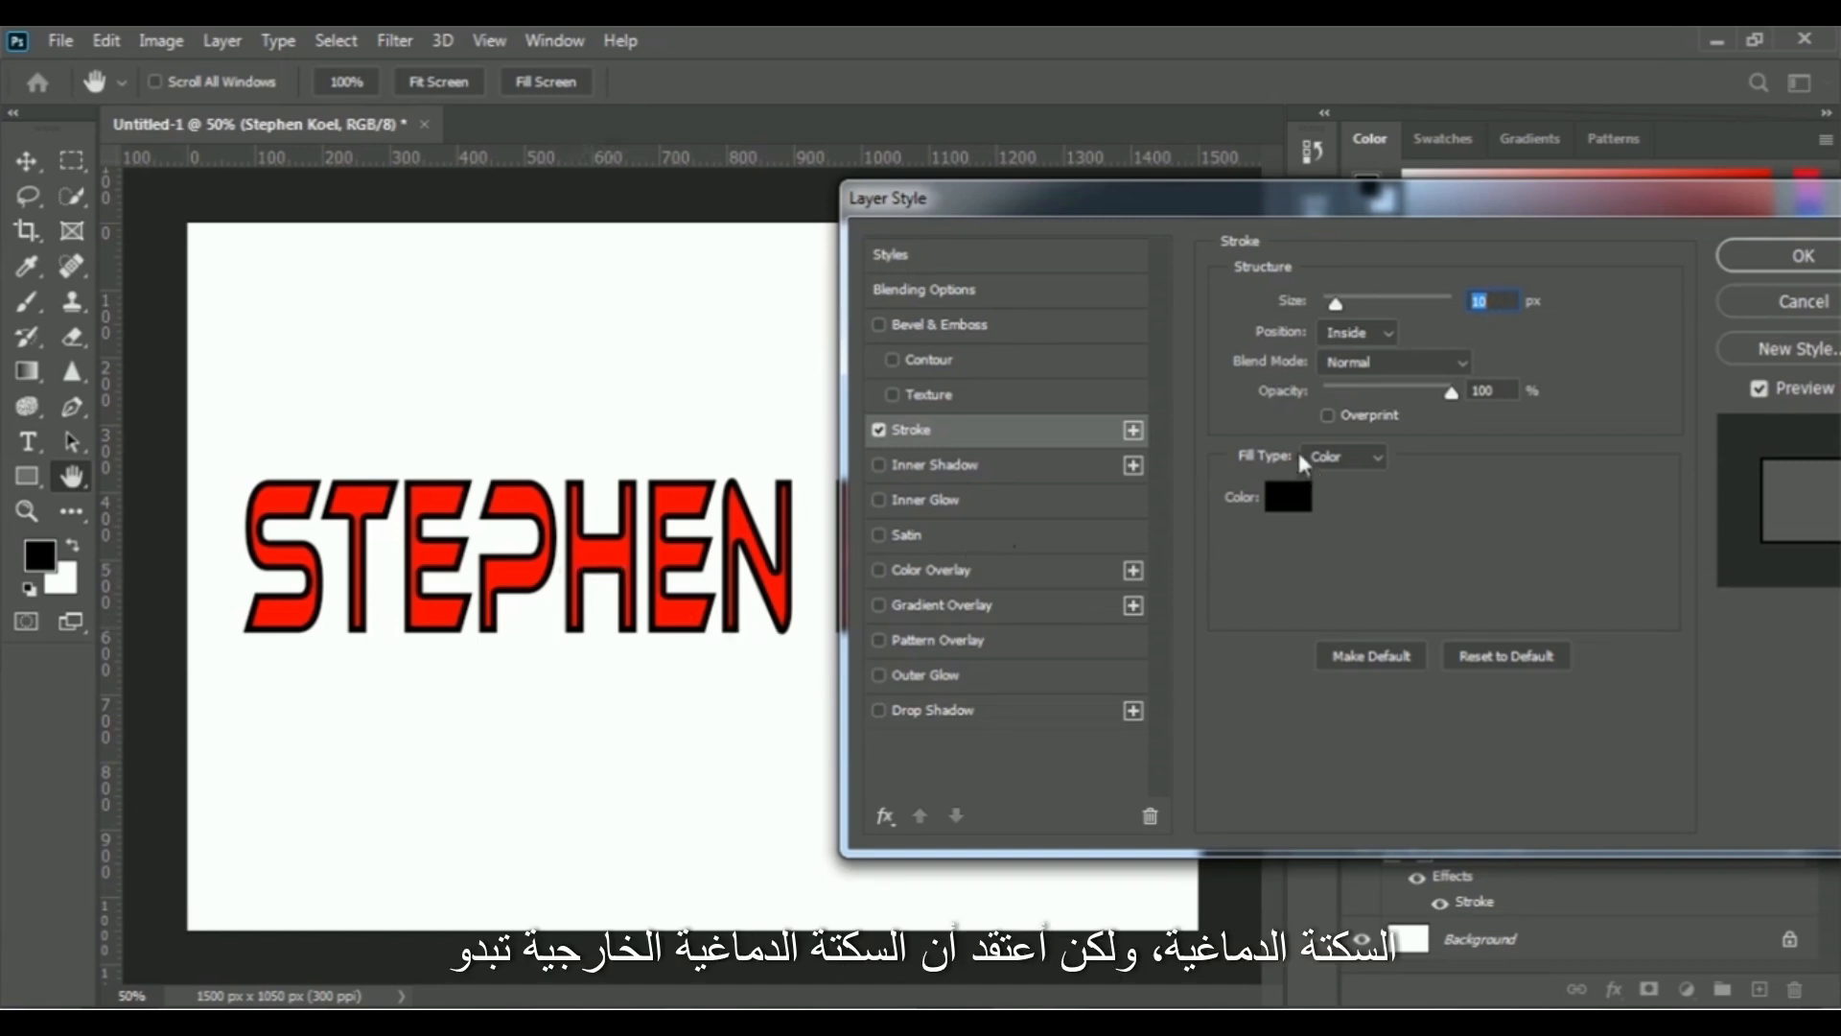
- Set the stroke's position to Outside and its size to 18 px
click(1385, 332)
click(1383, 351)
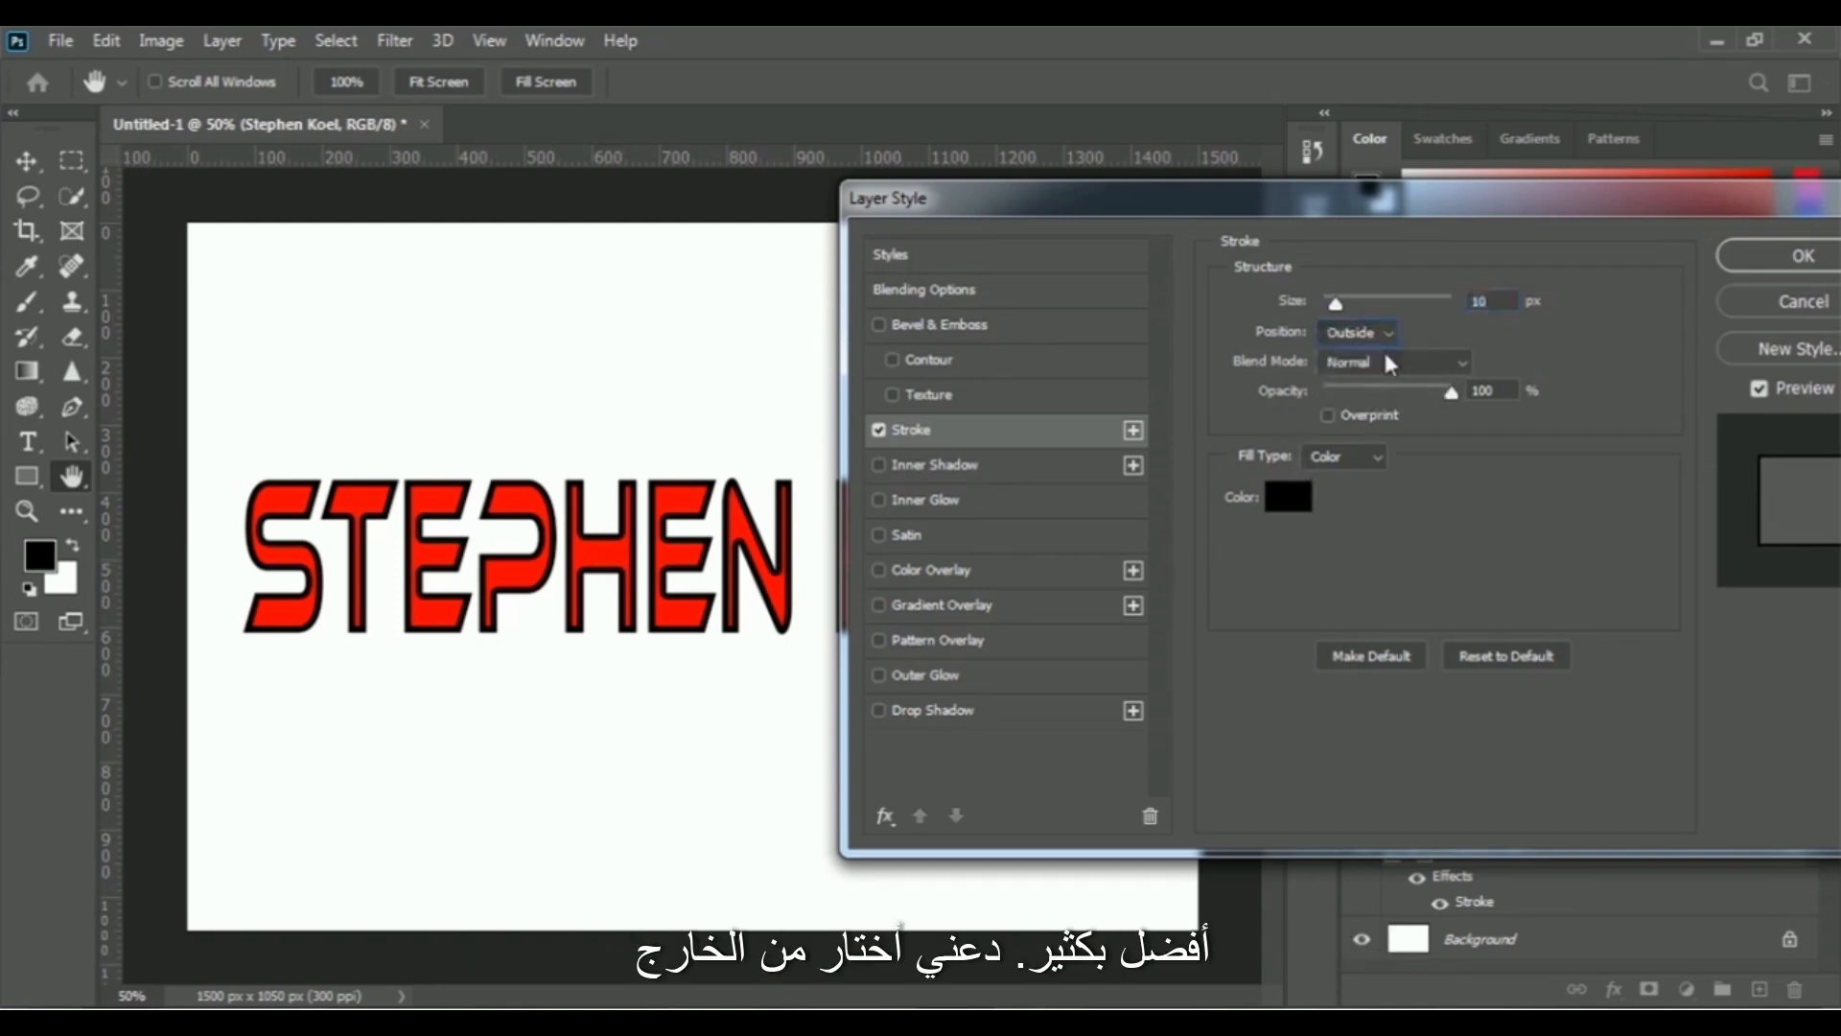
drag(1333, 303, 1343, 306)
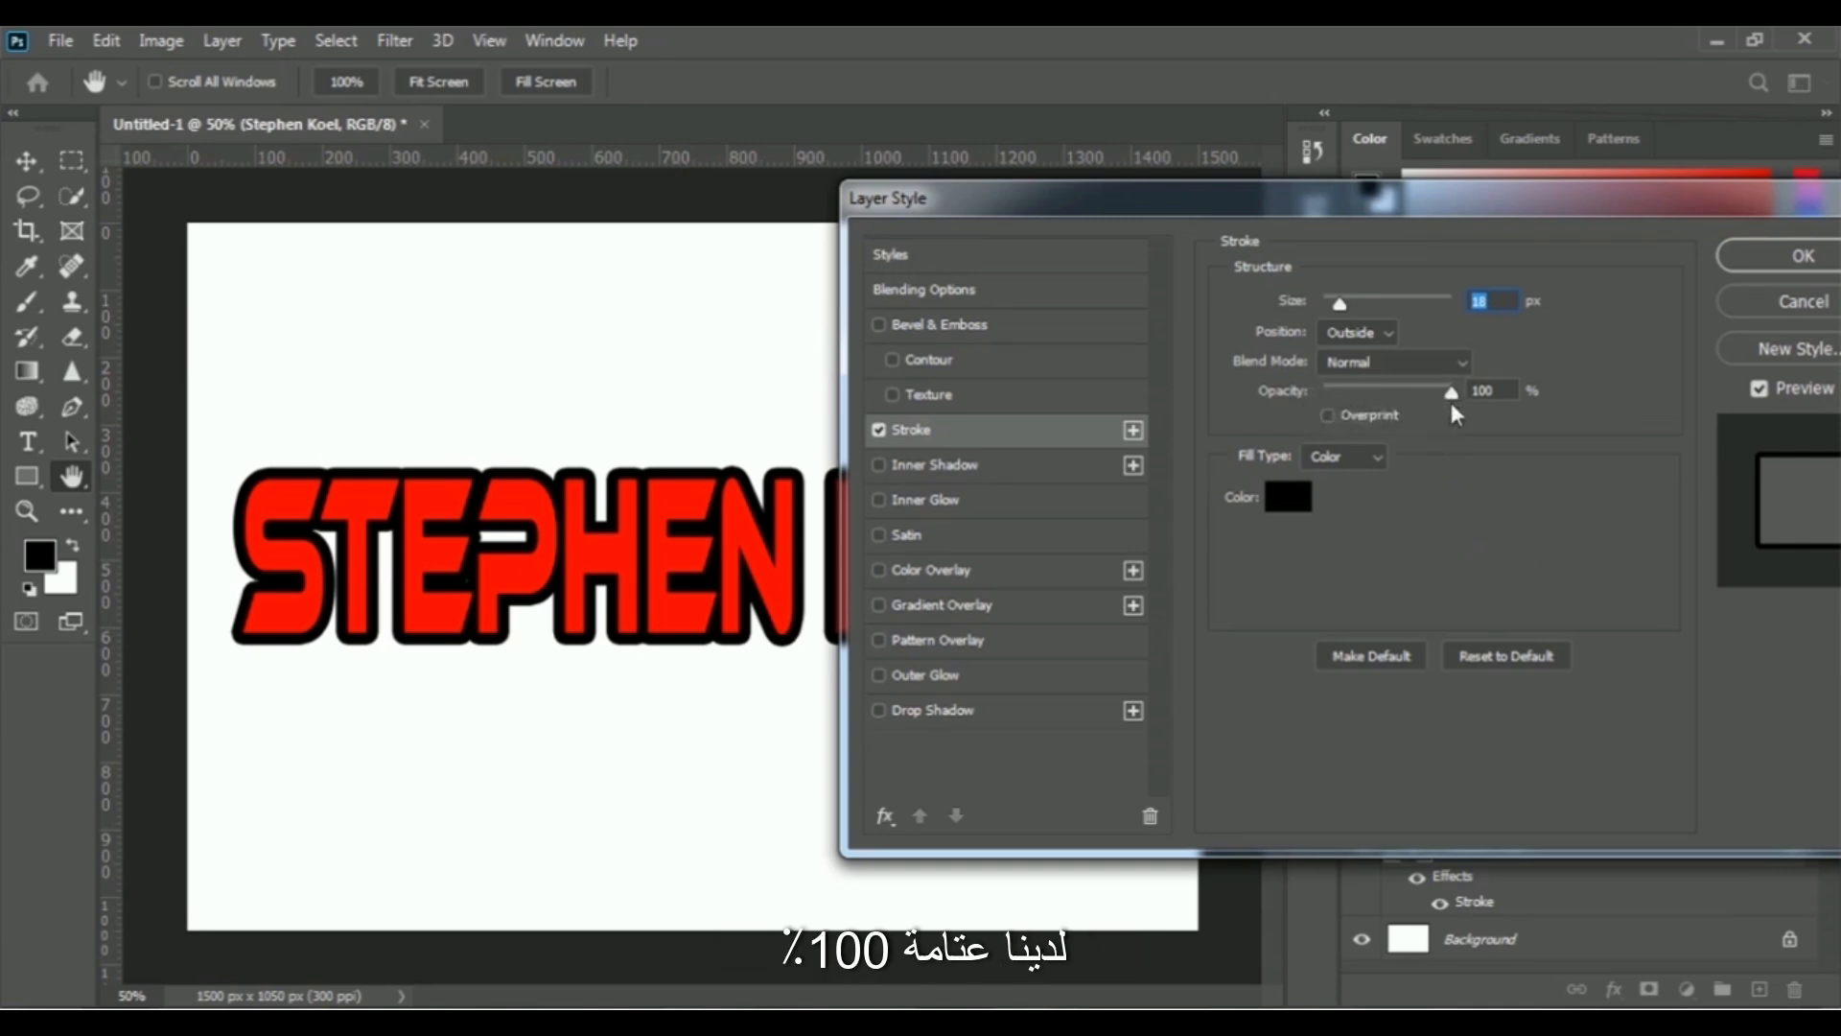
- Lower the stroke's opacity to 0% and restore it to 100% to compare the effect
drag(1453, 401, 1332, 403)
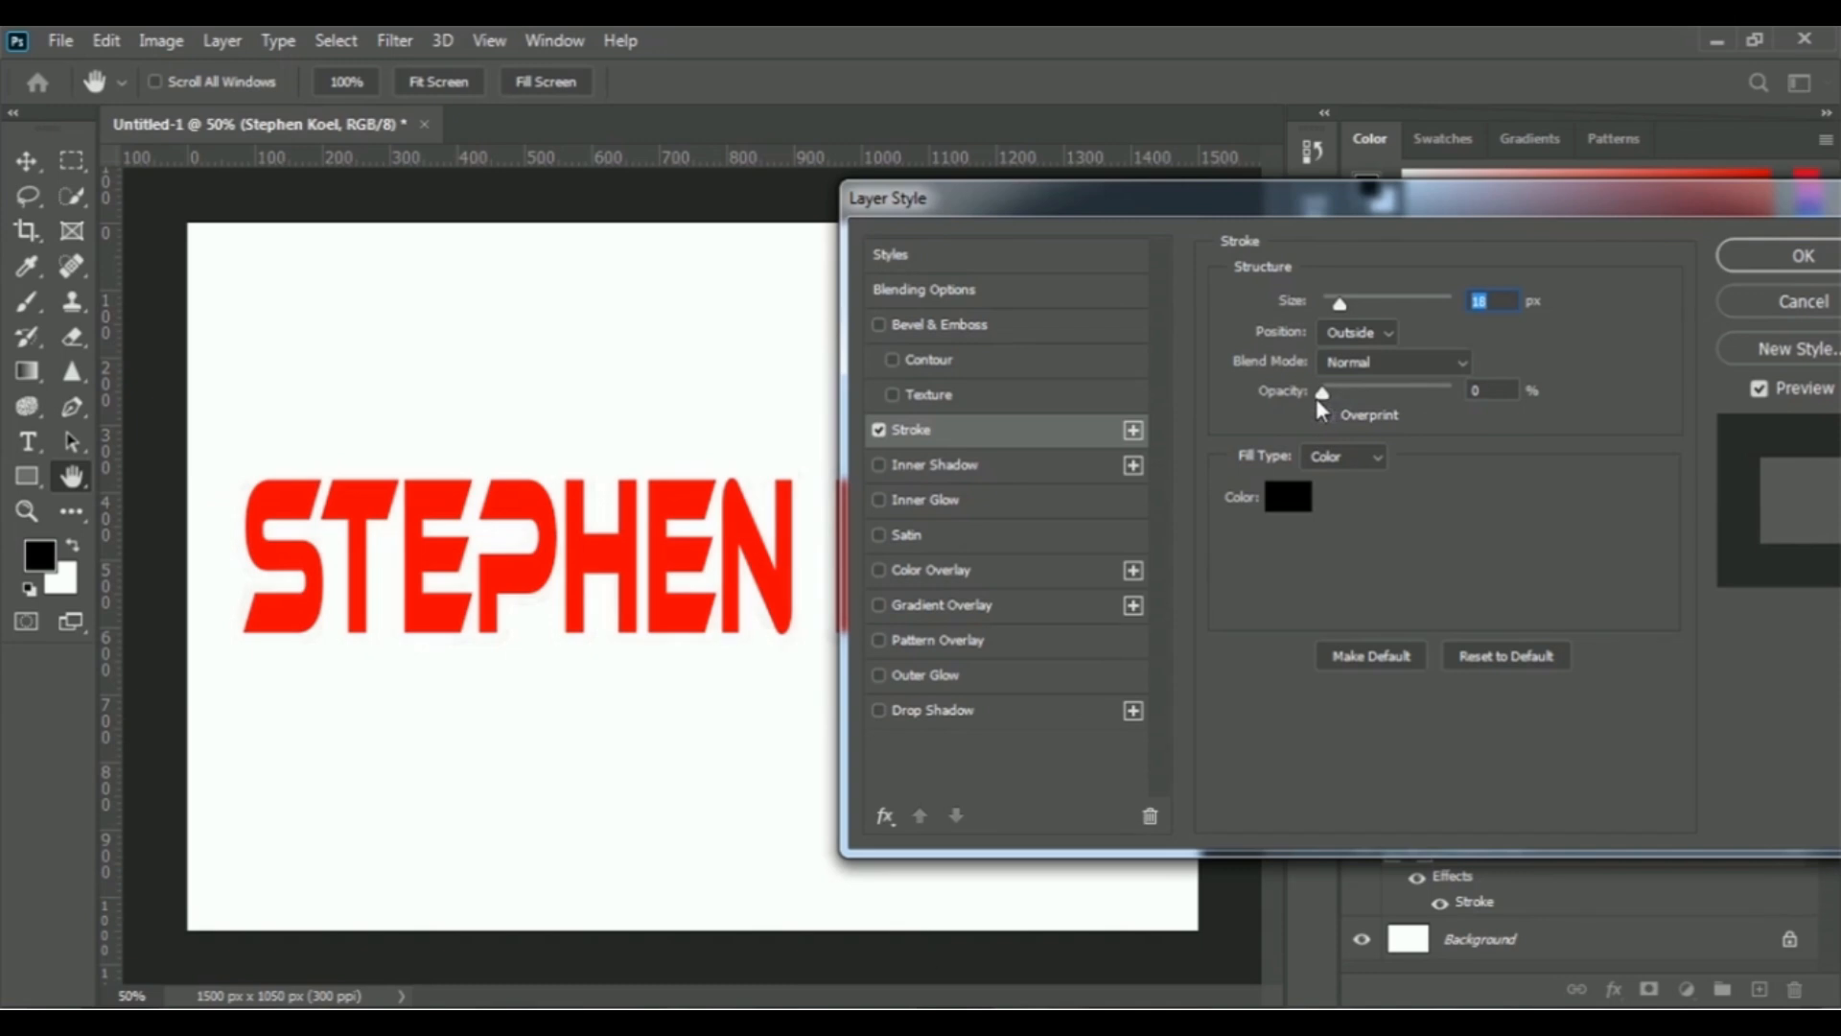
click(1316, 399)
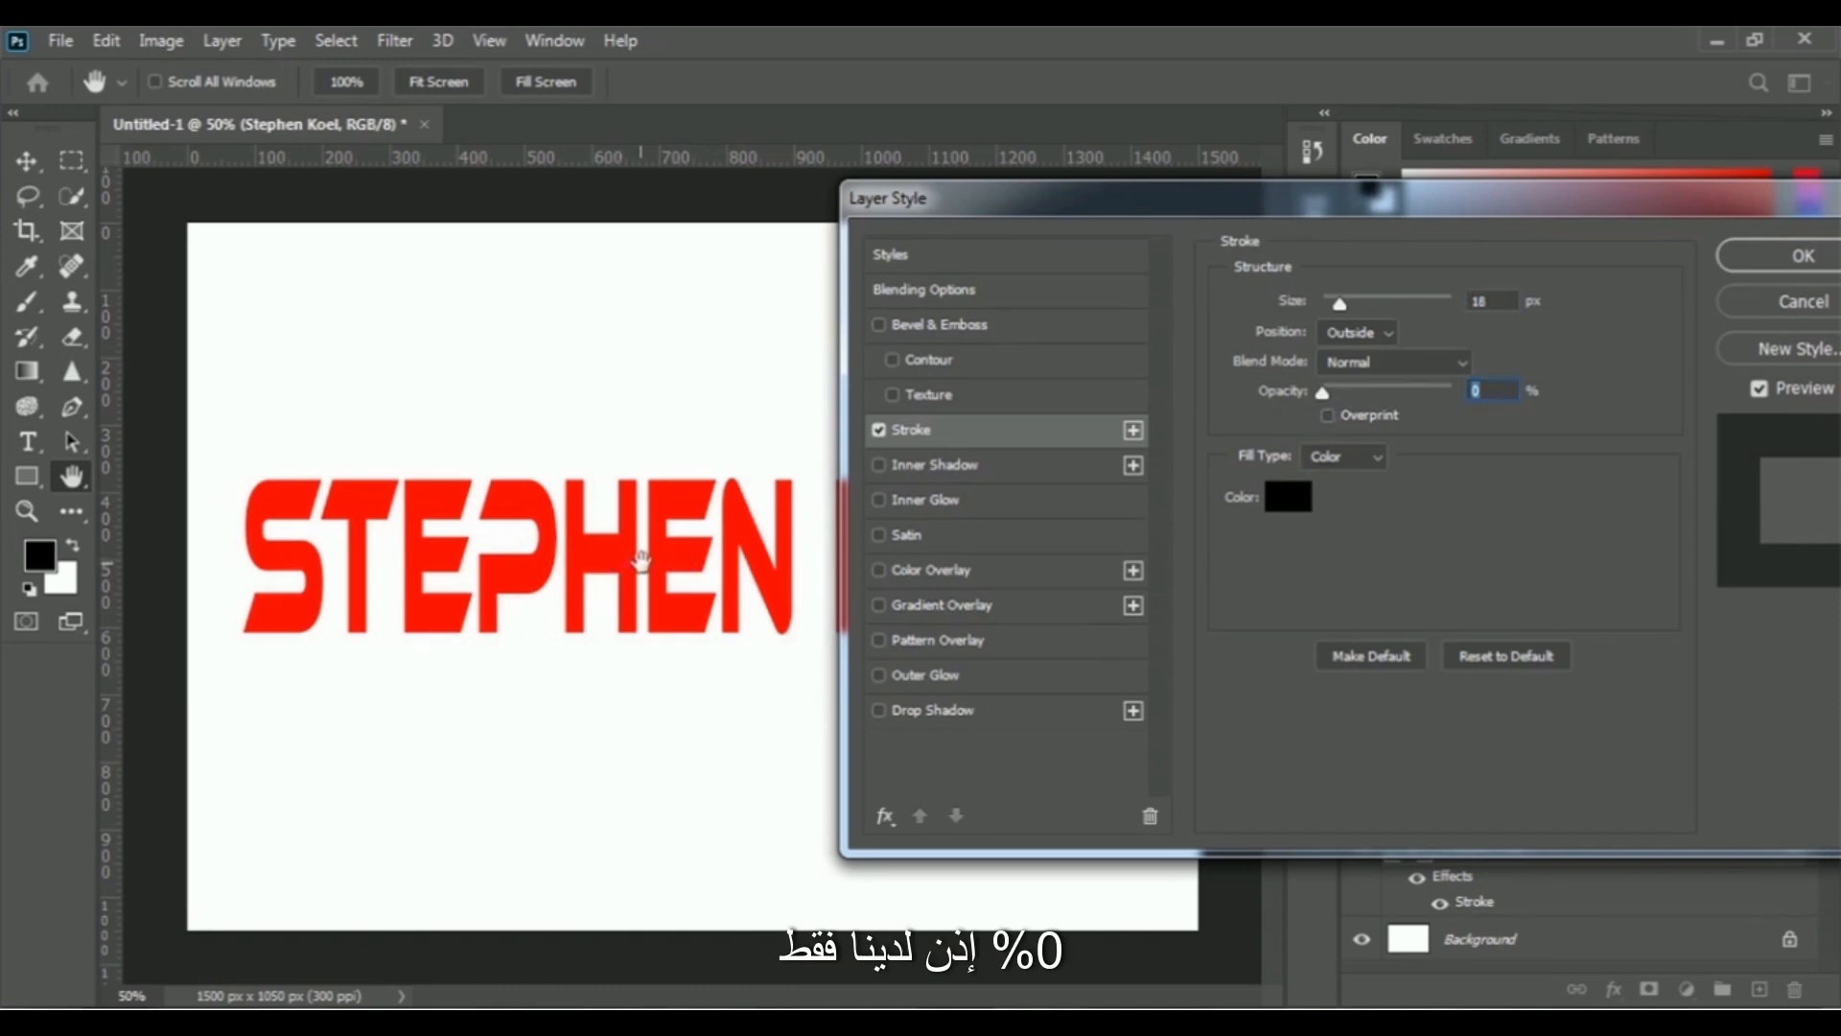
drag(1317, 395, 1471, 378)
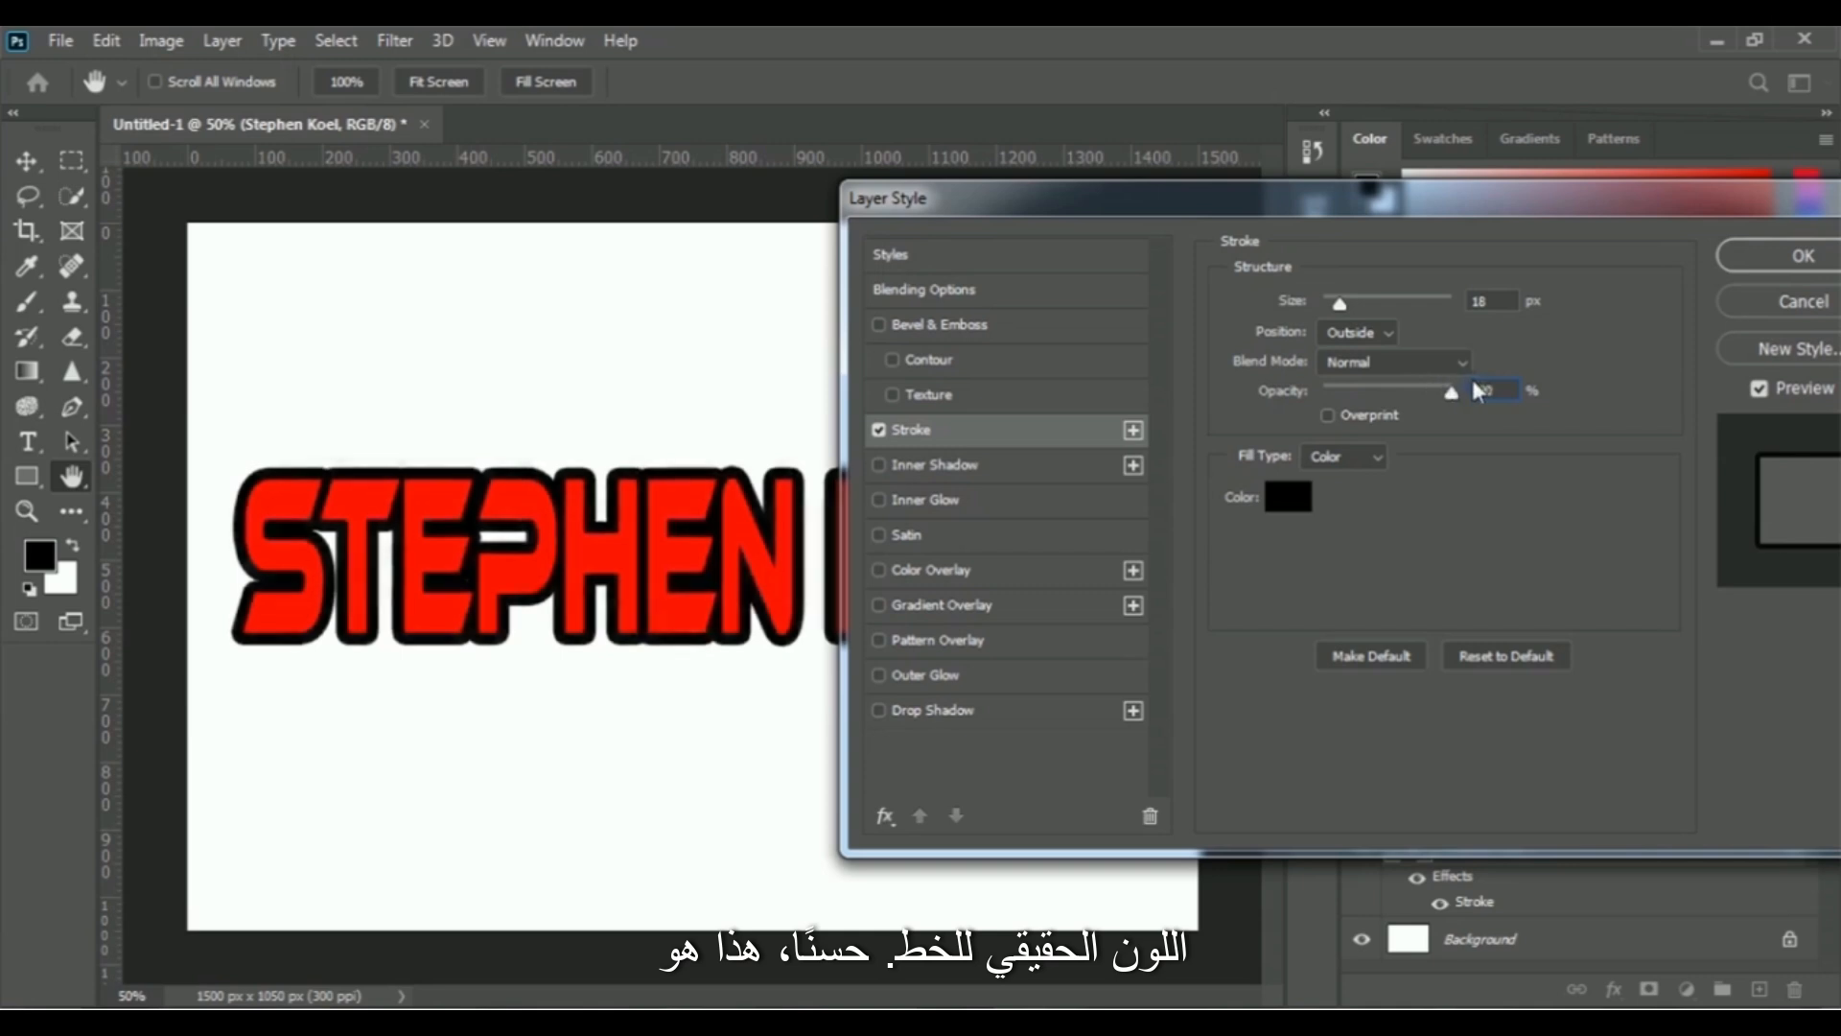
- Change the name text's stroke color from black to bright yellow (fee900)
click(1289, 499)
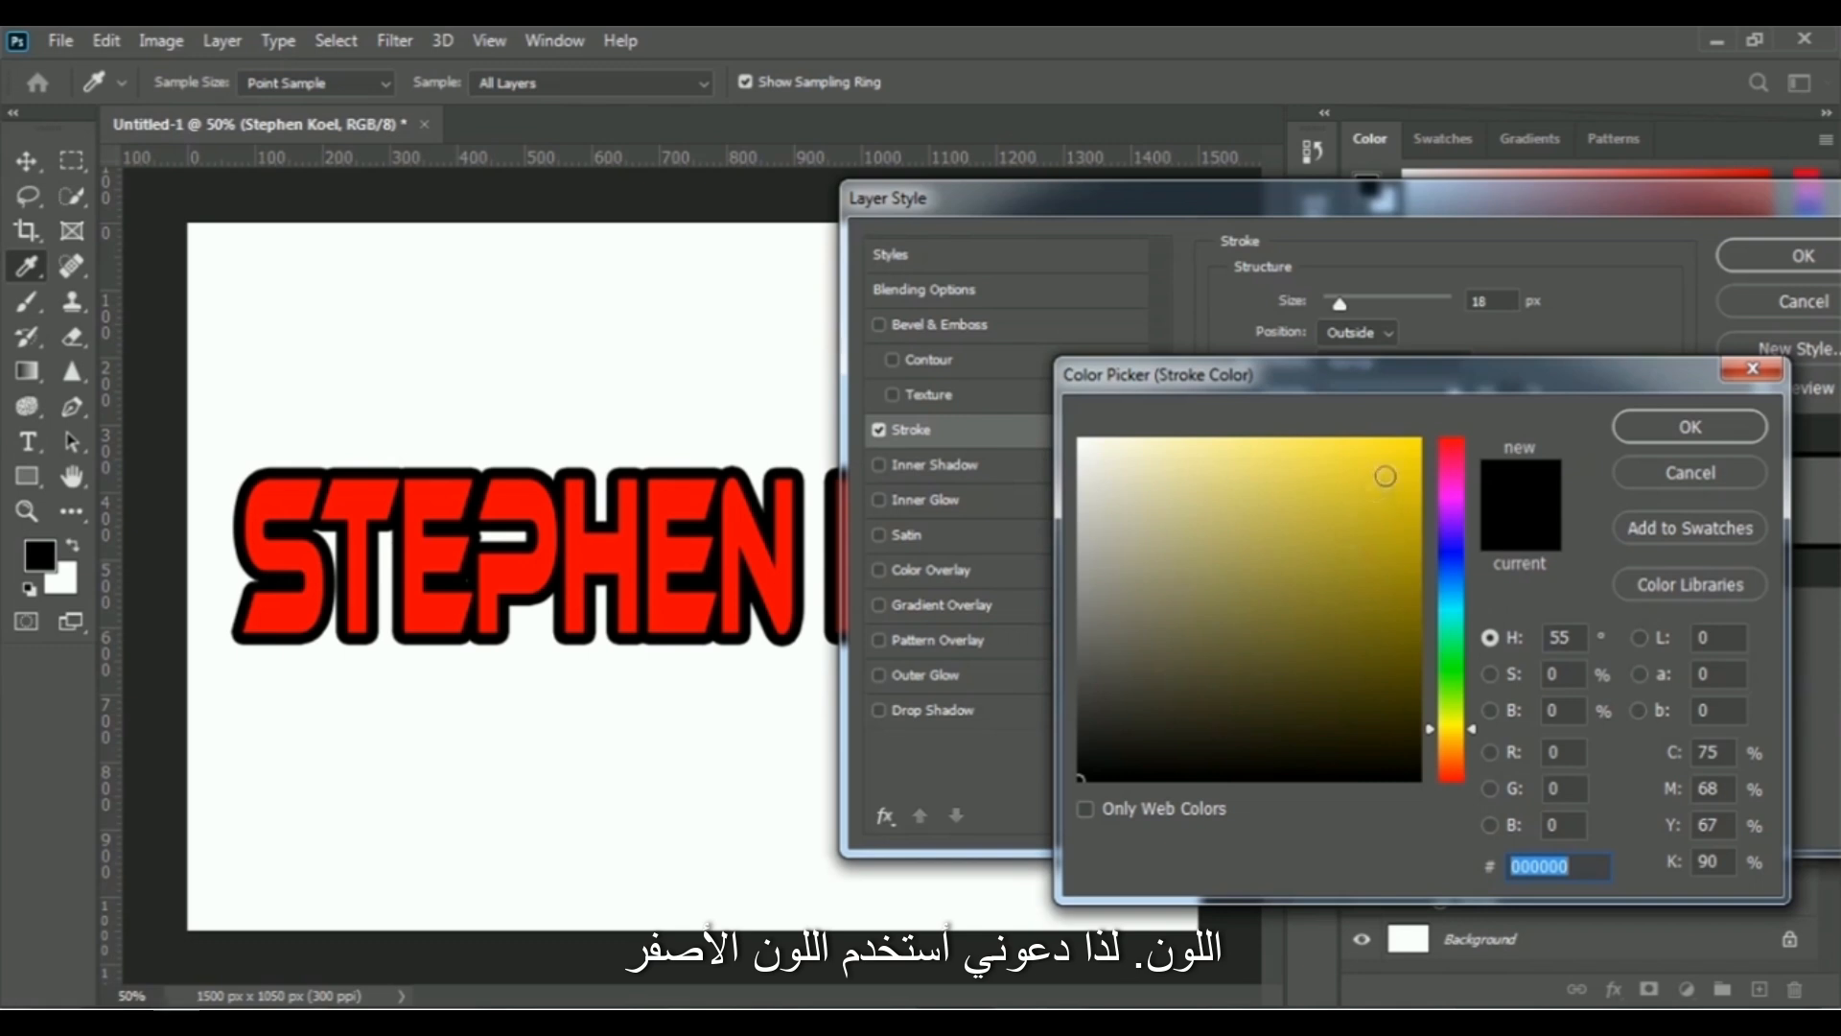
click(1400, 459)
drag(1400, 459, 1419, 440)
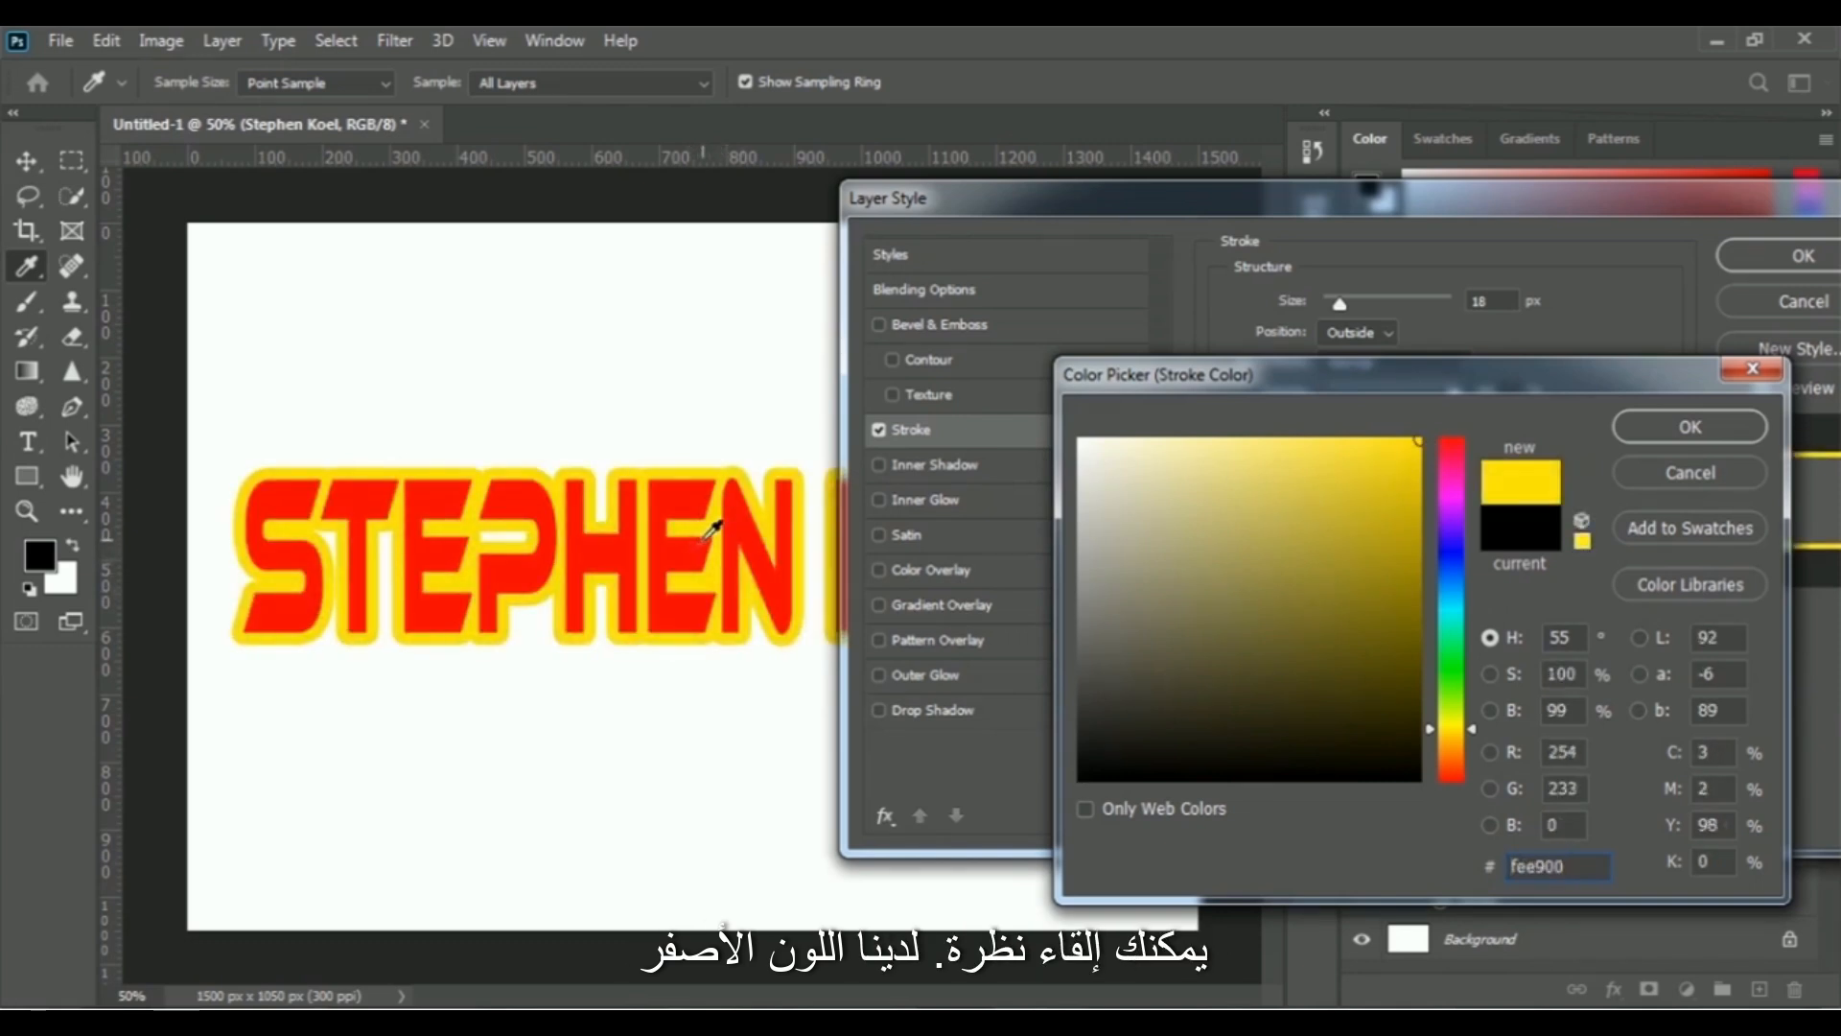
click(1726, 439)
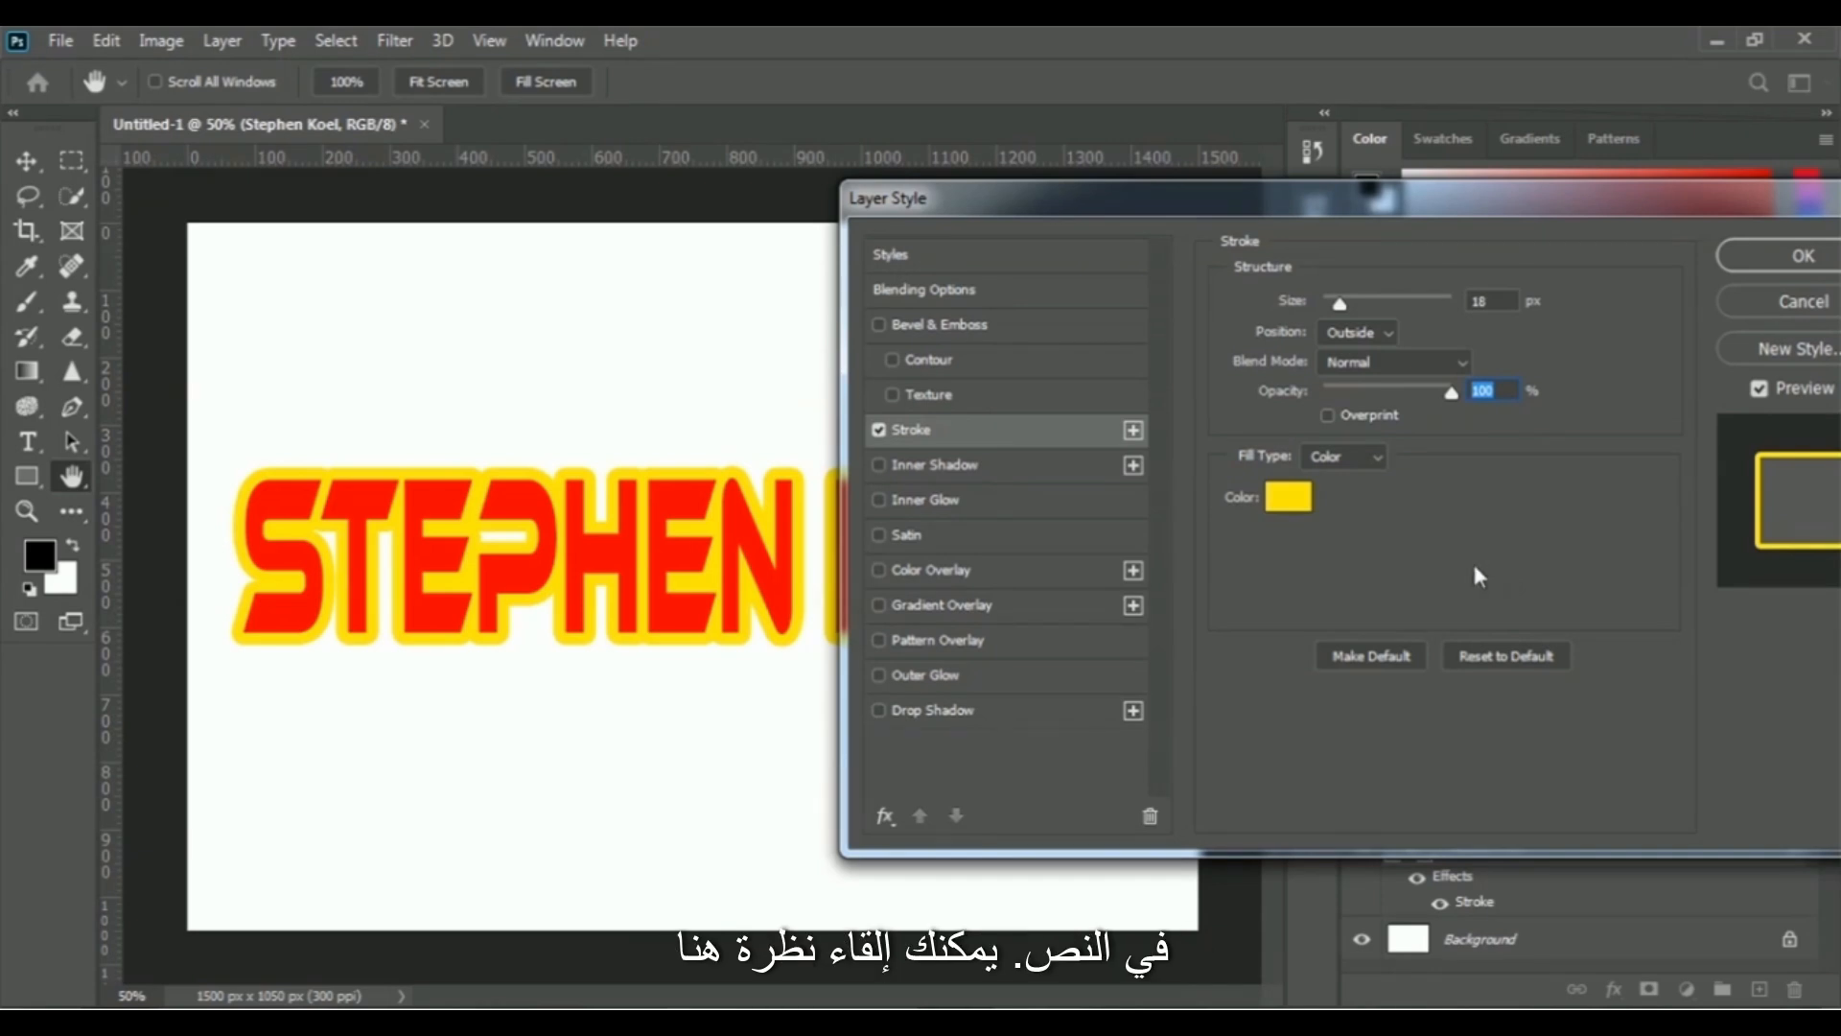
- Add a second stroke to the name text, colored green (12fc00) and 43 px in size
click(1133, 430)
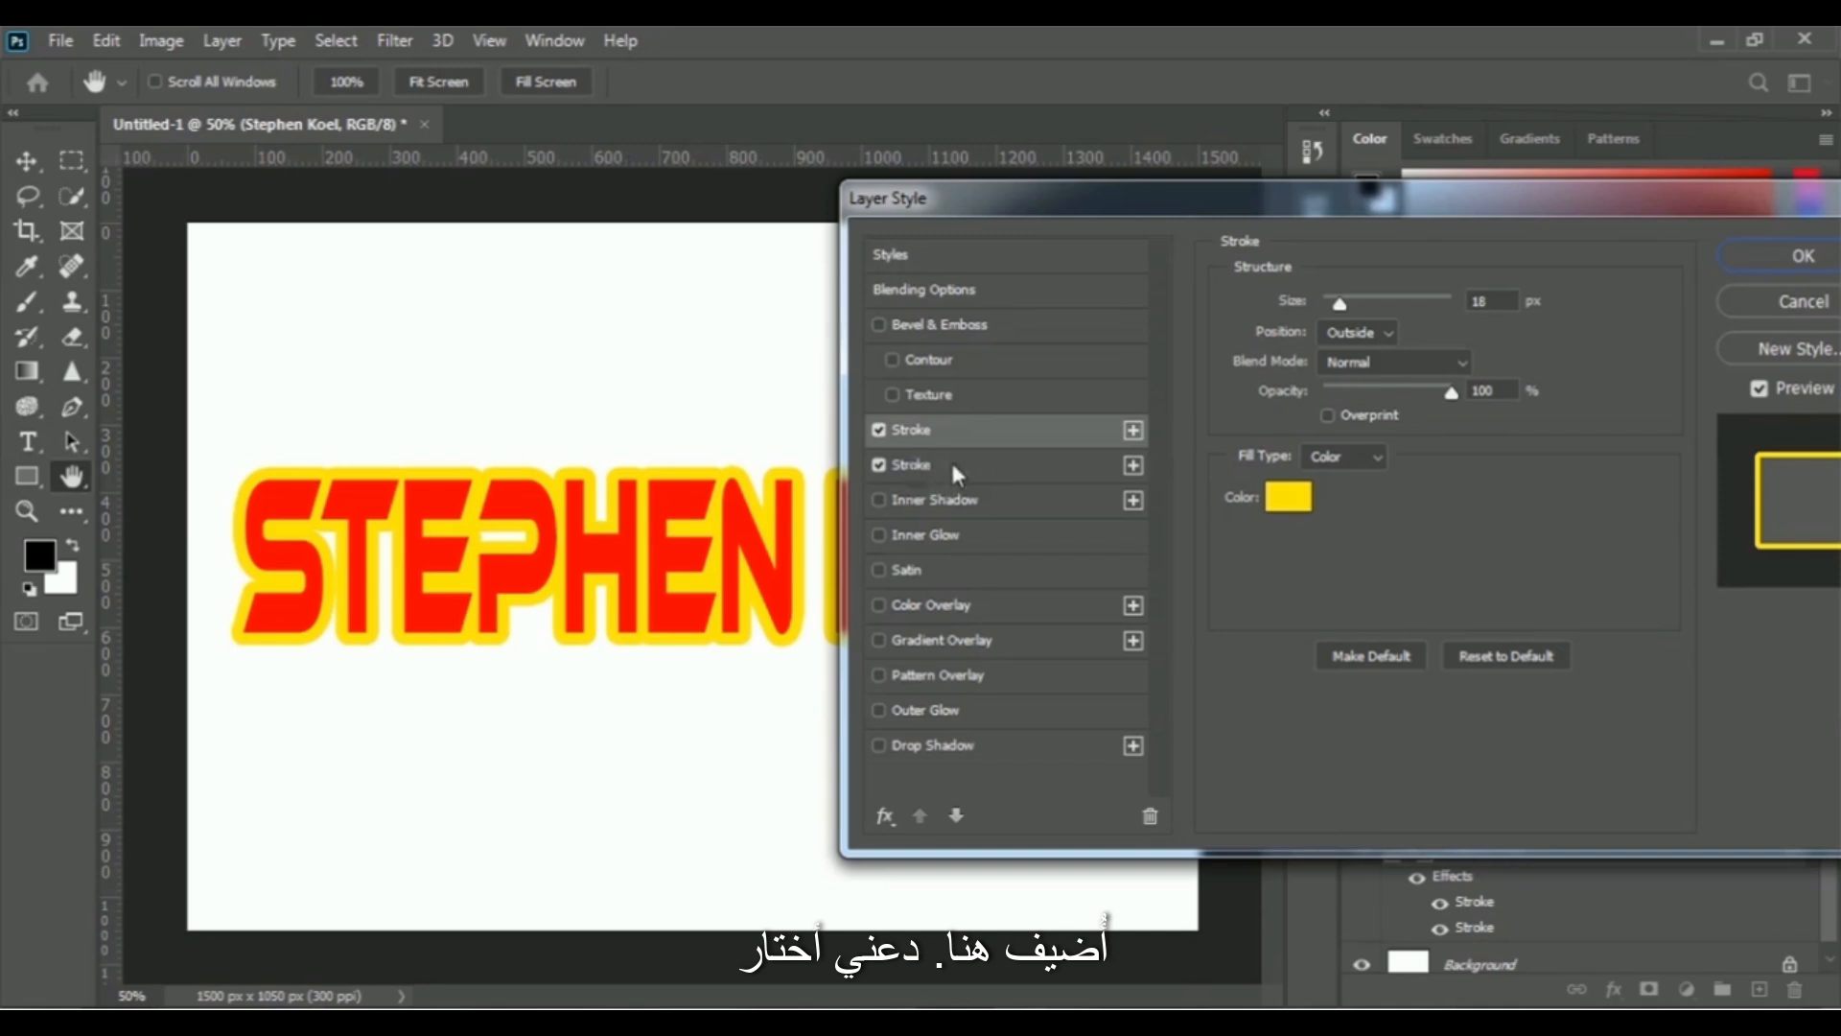
click(913, 464)
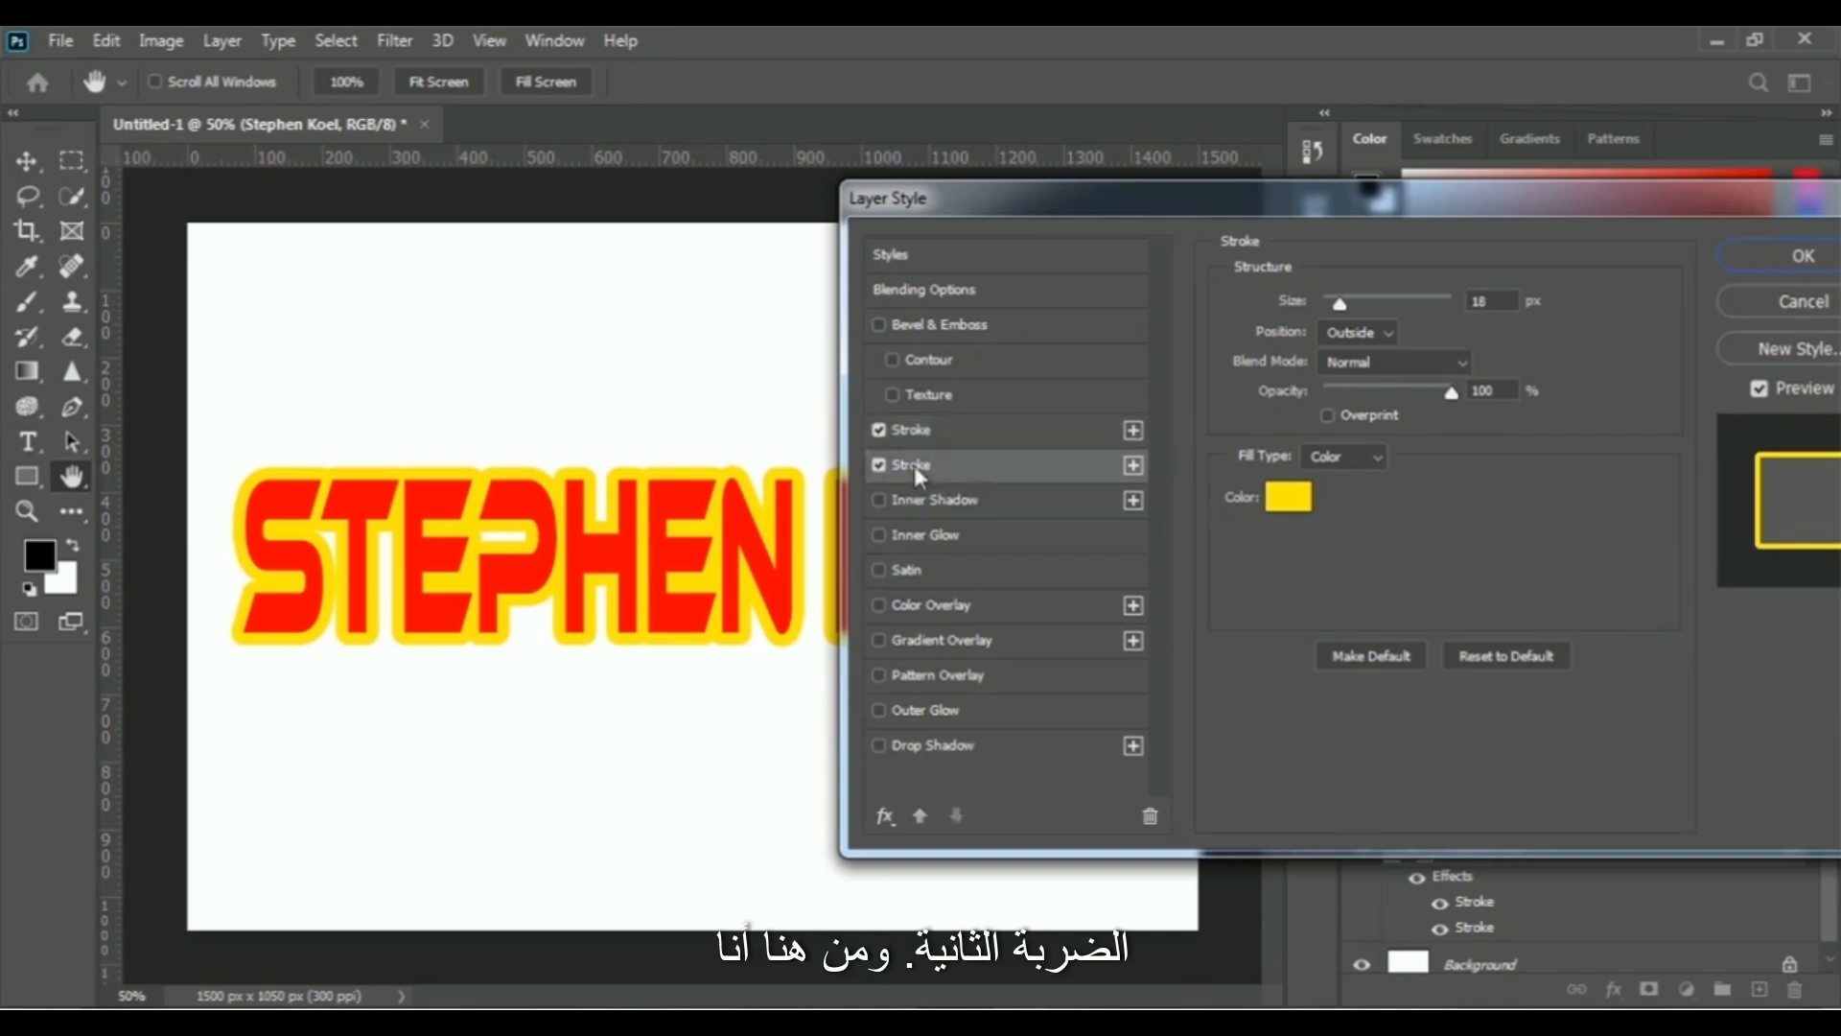
click(1290, 496)
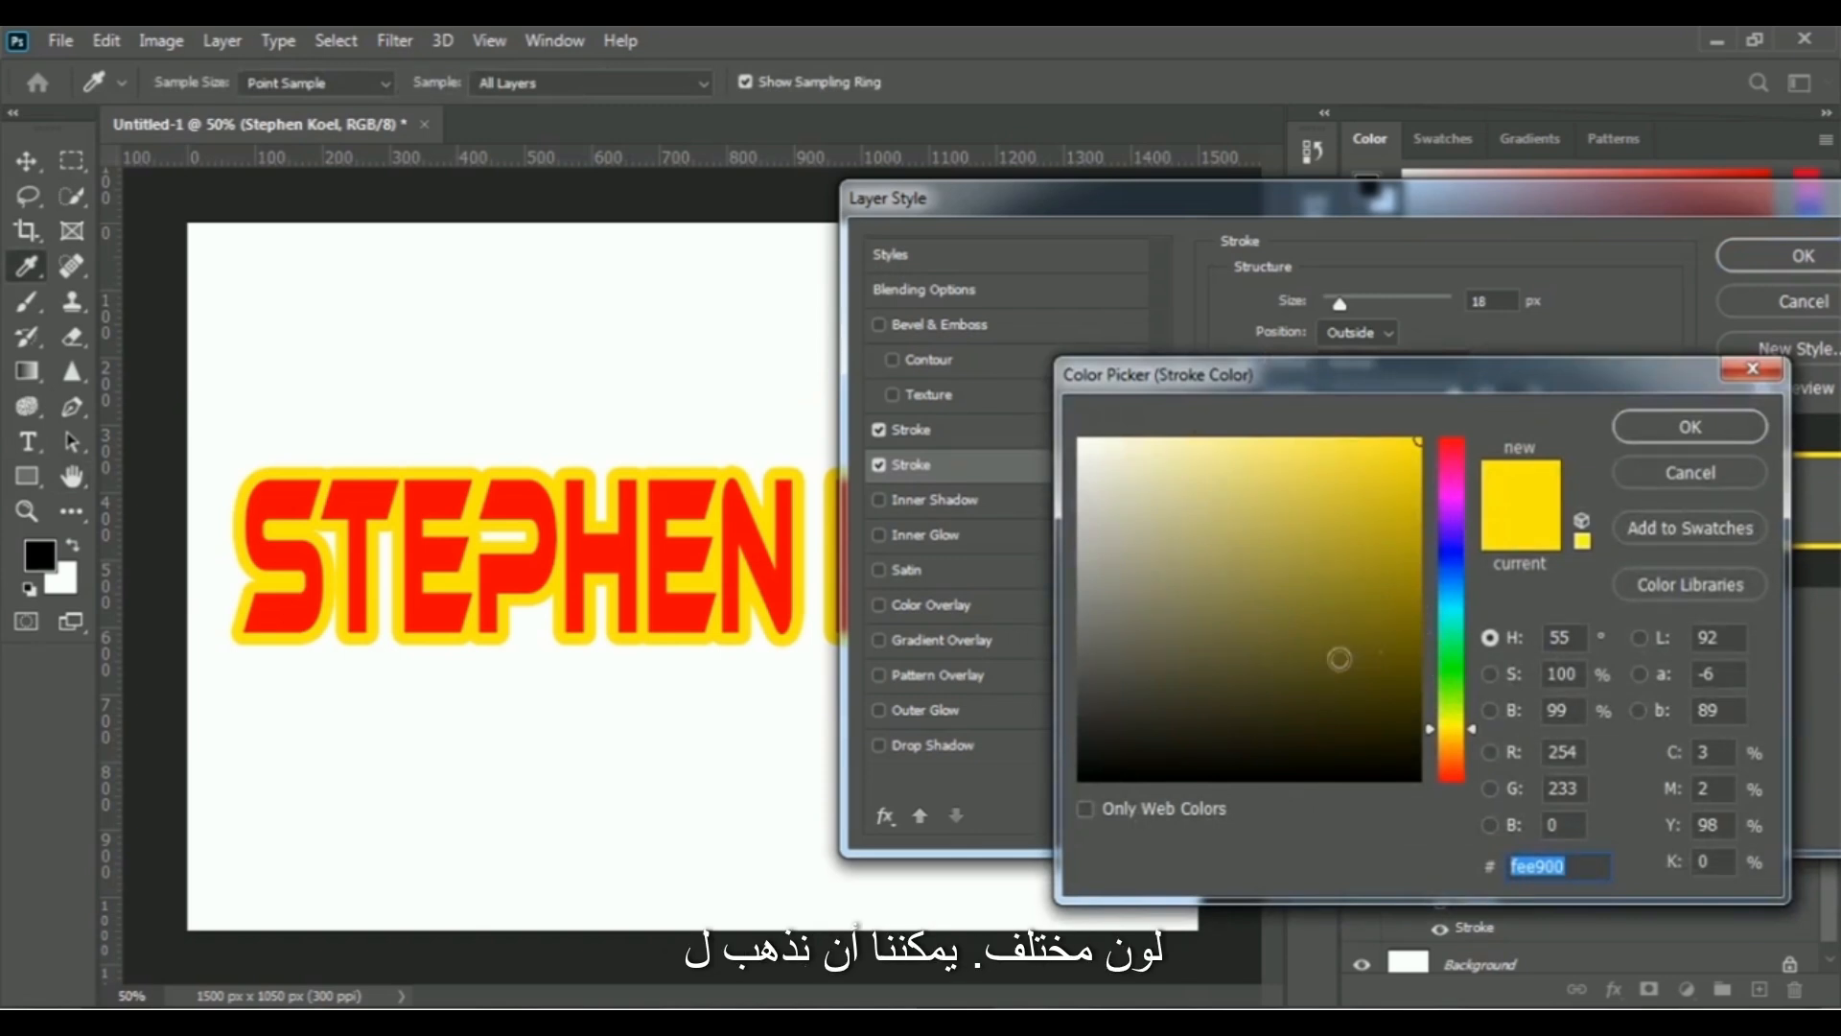
click(1454, 673)
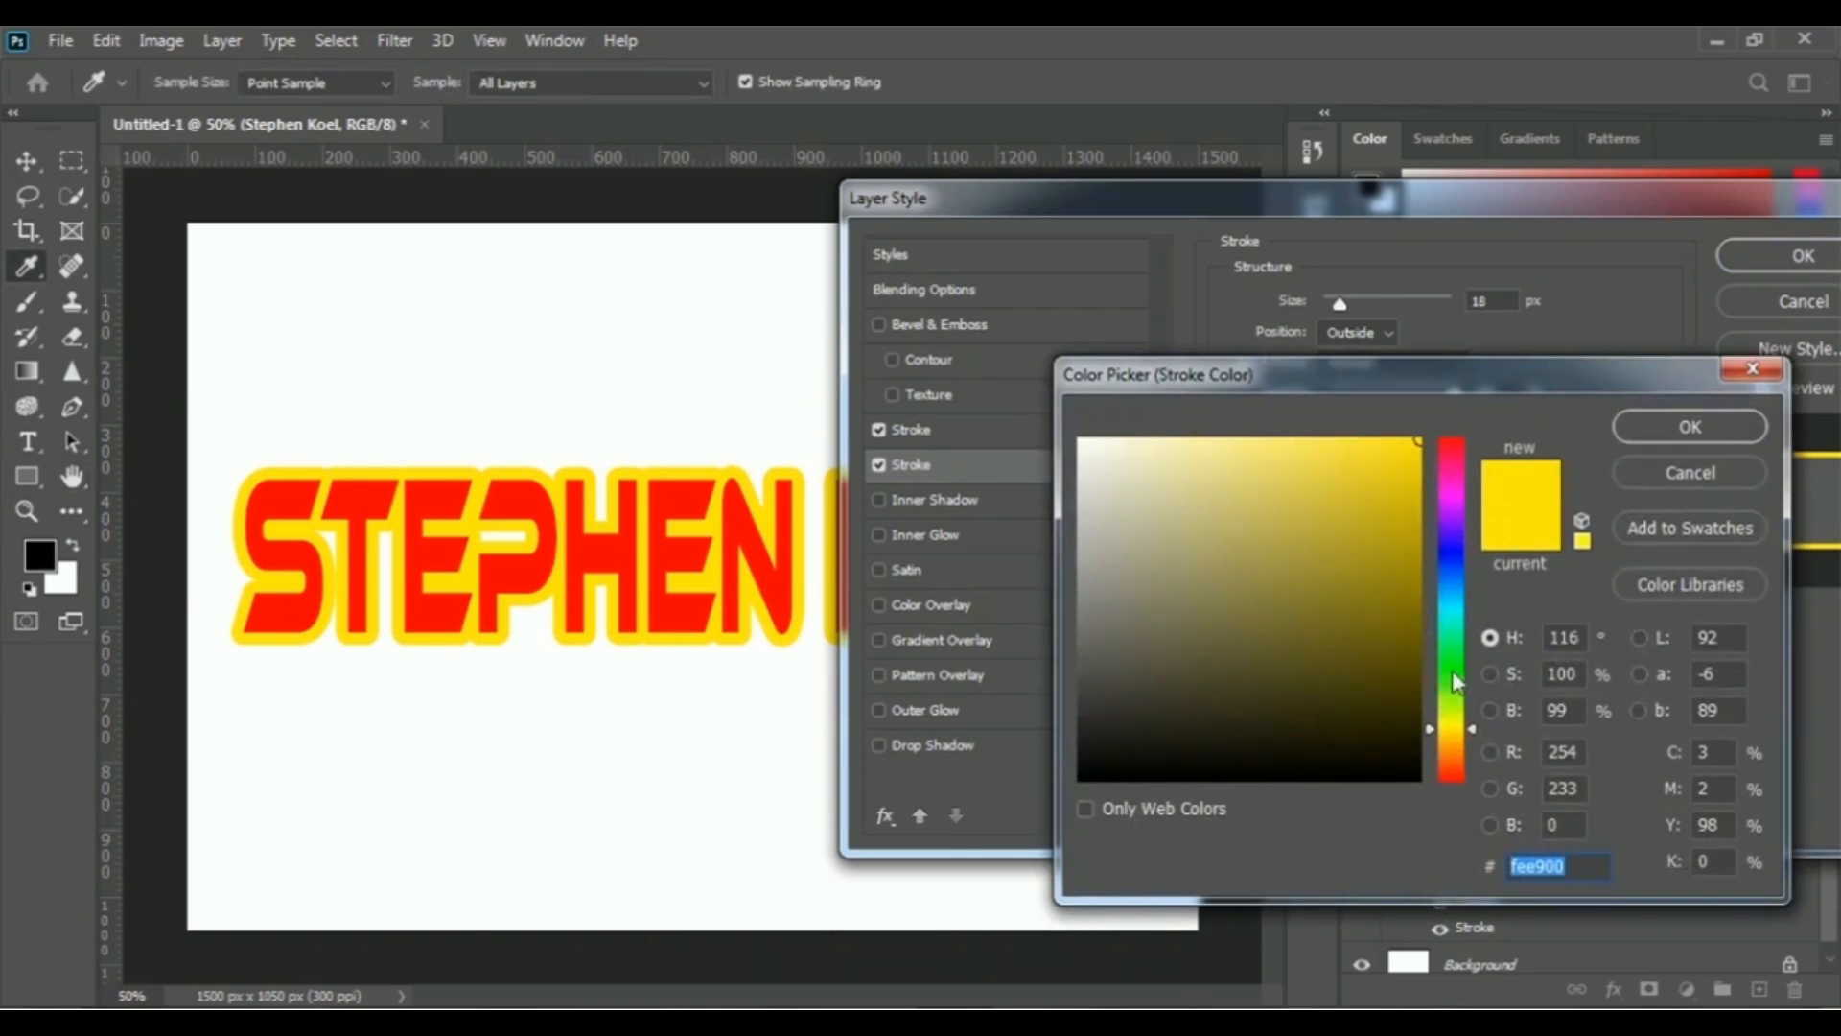
click(1412, 449)
click(1421, 442)
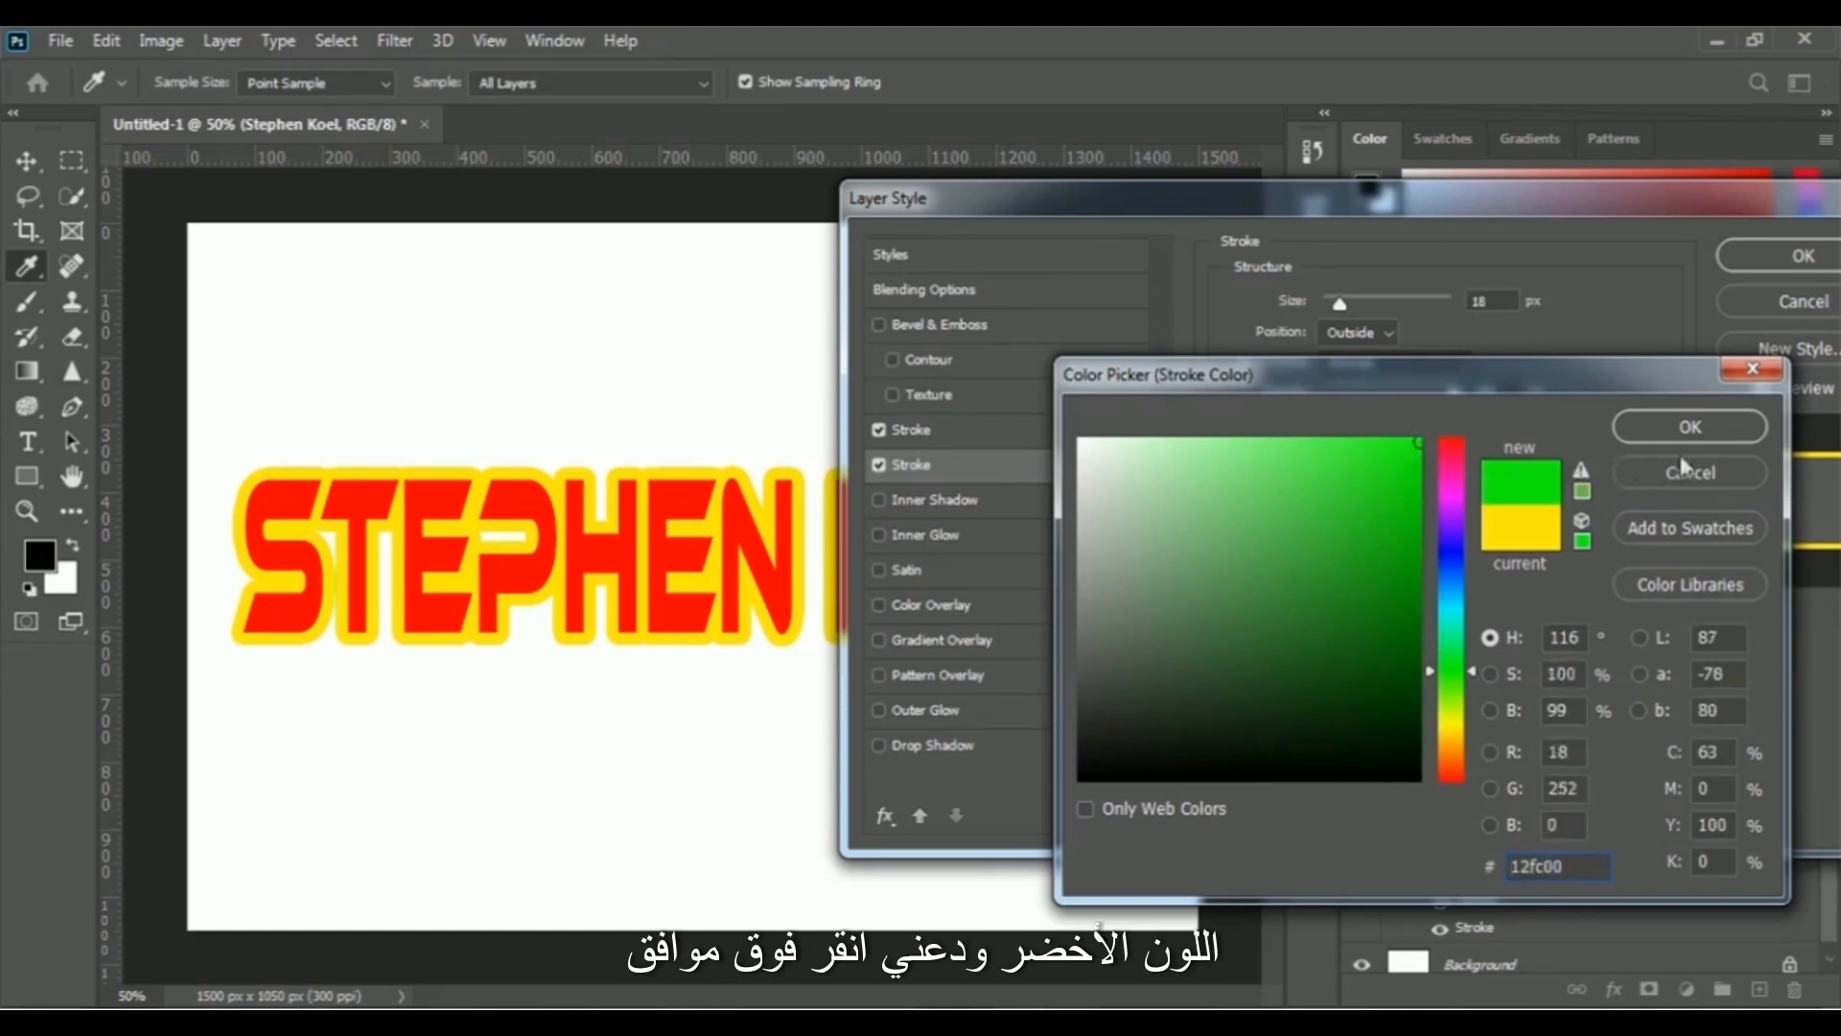
click(1718, 431)
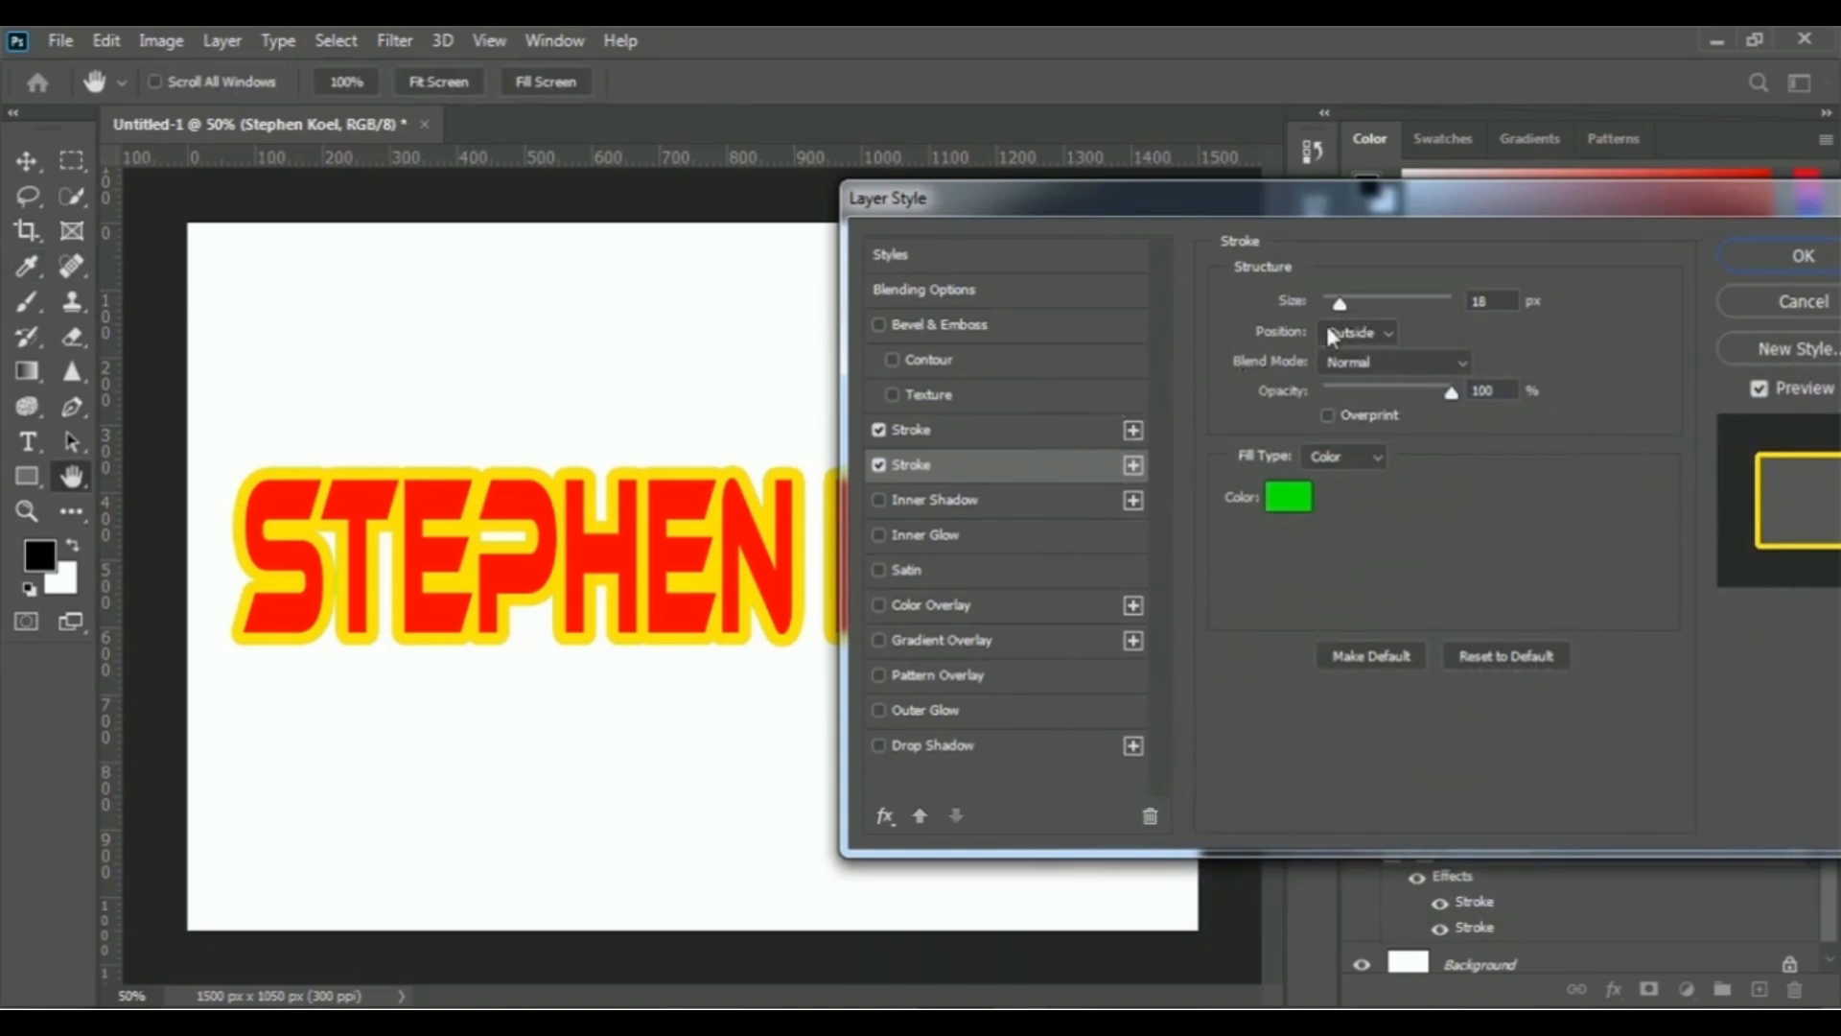
drag(1341, 303, 1350, 304)
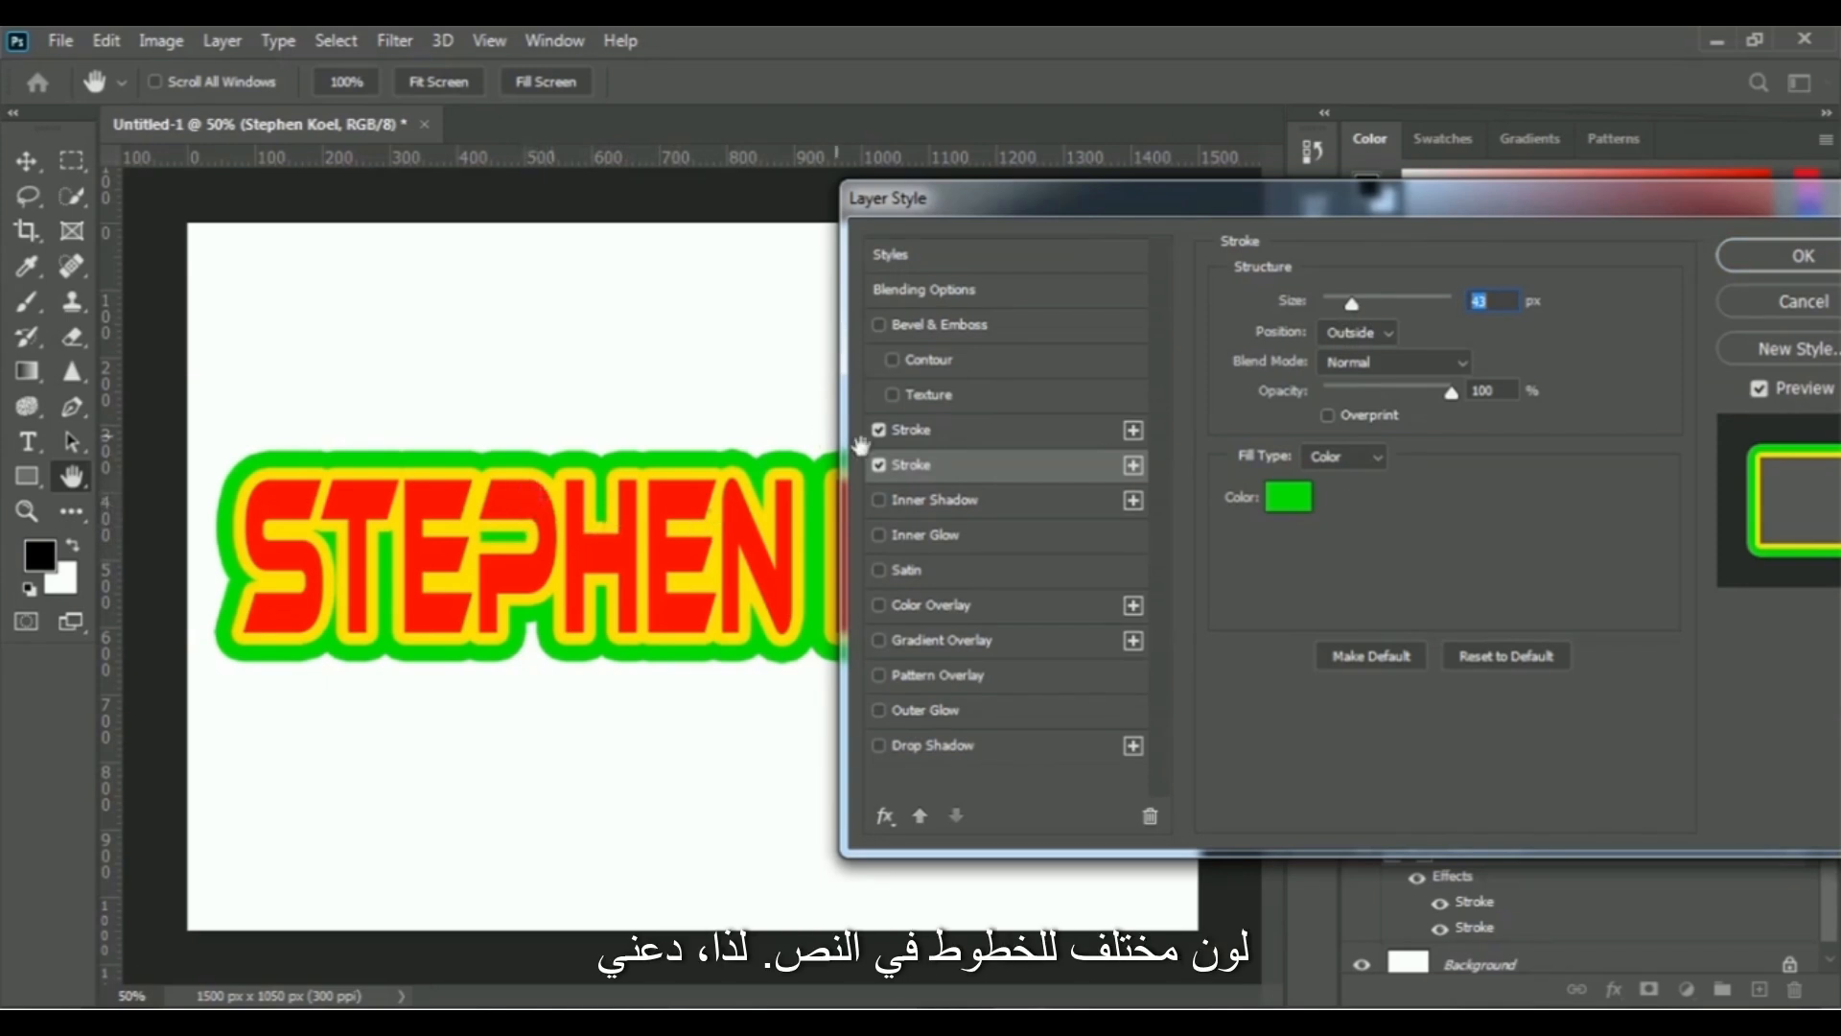
- Reduce the size of the yellow stroke to 10 px
click(920, 437)
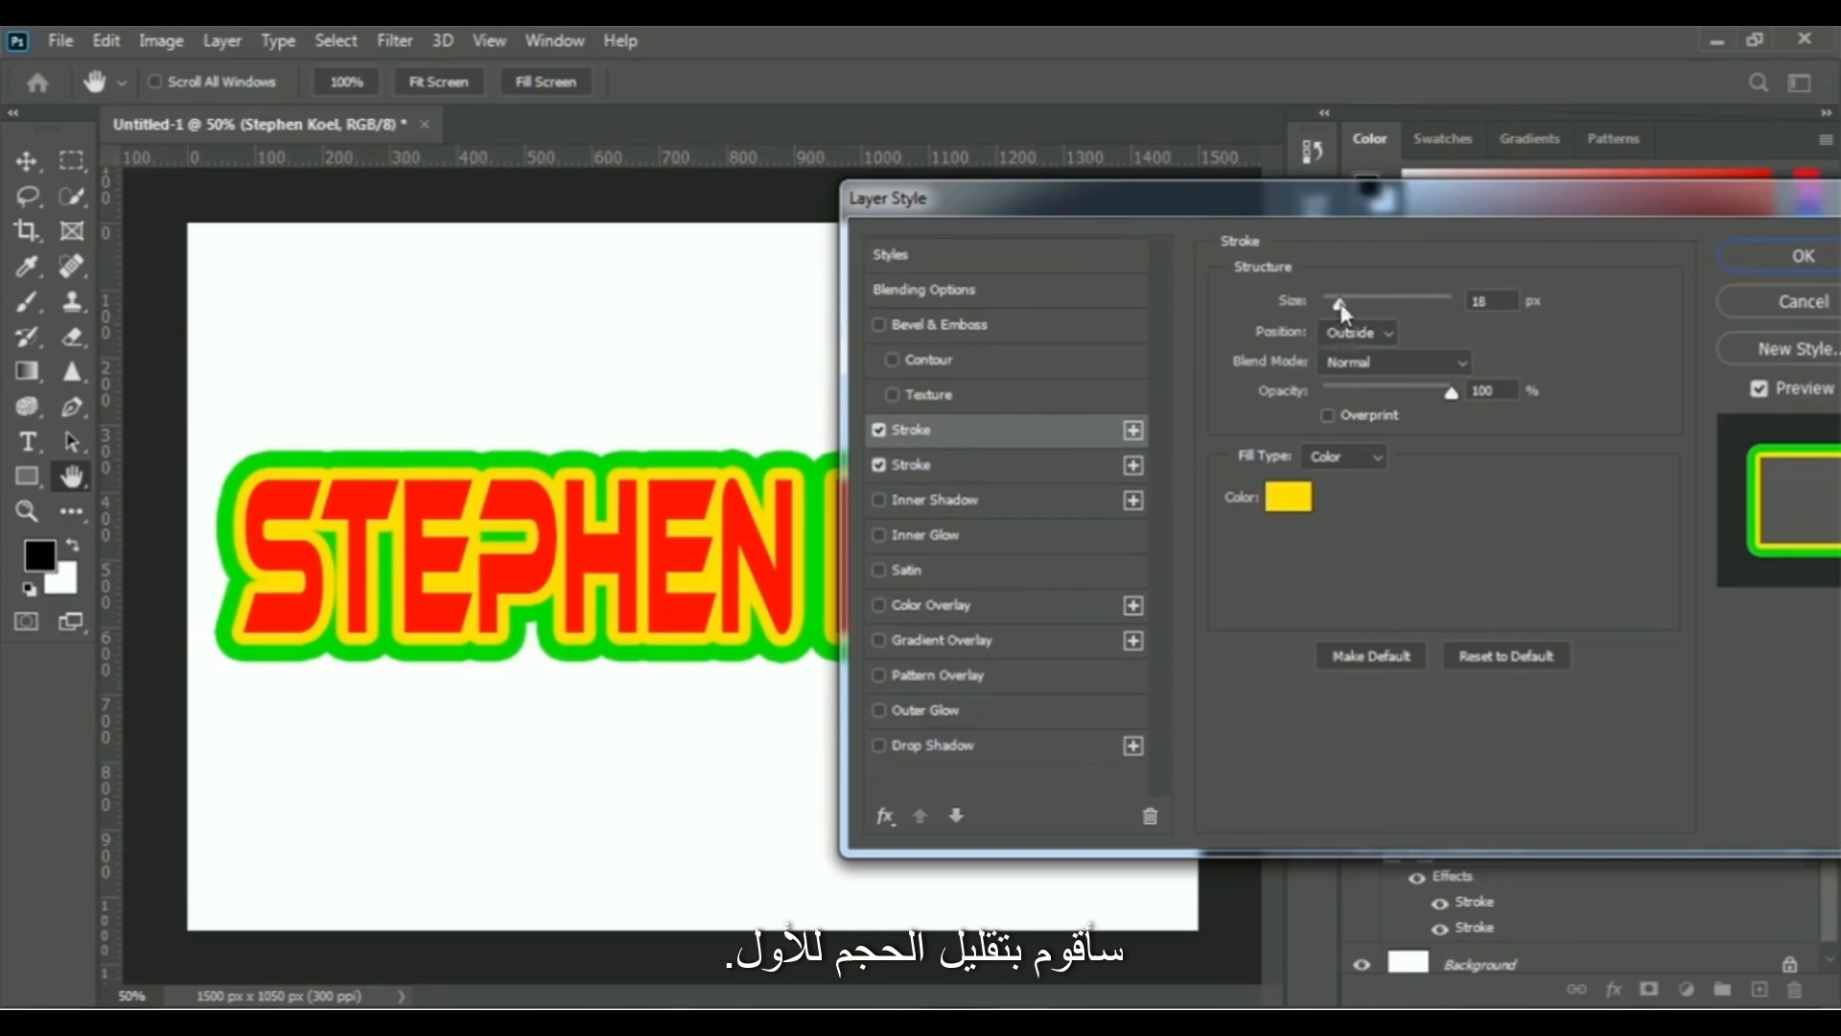
drag(1341, 309, 1343, 319)
click(1507, 305)
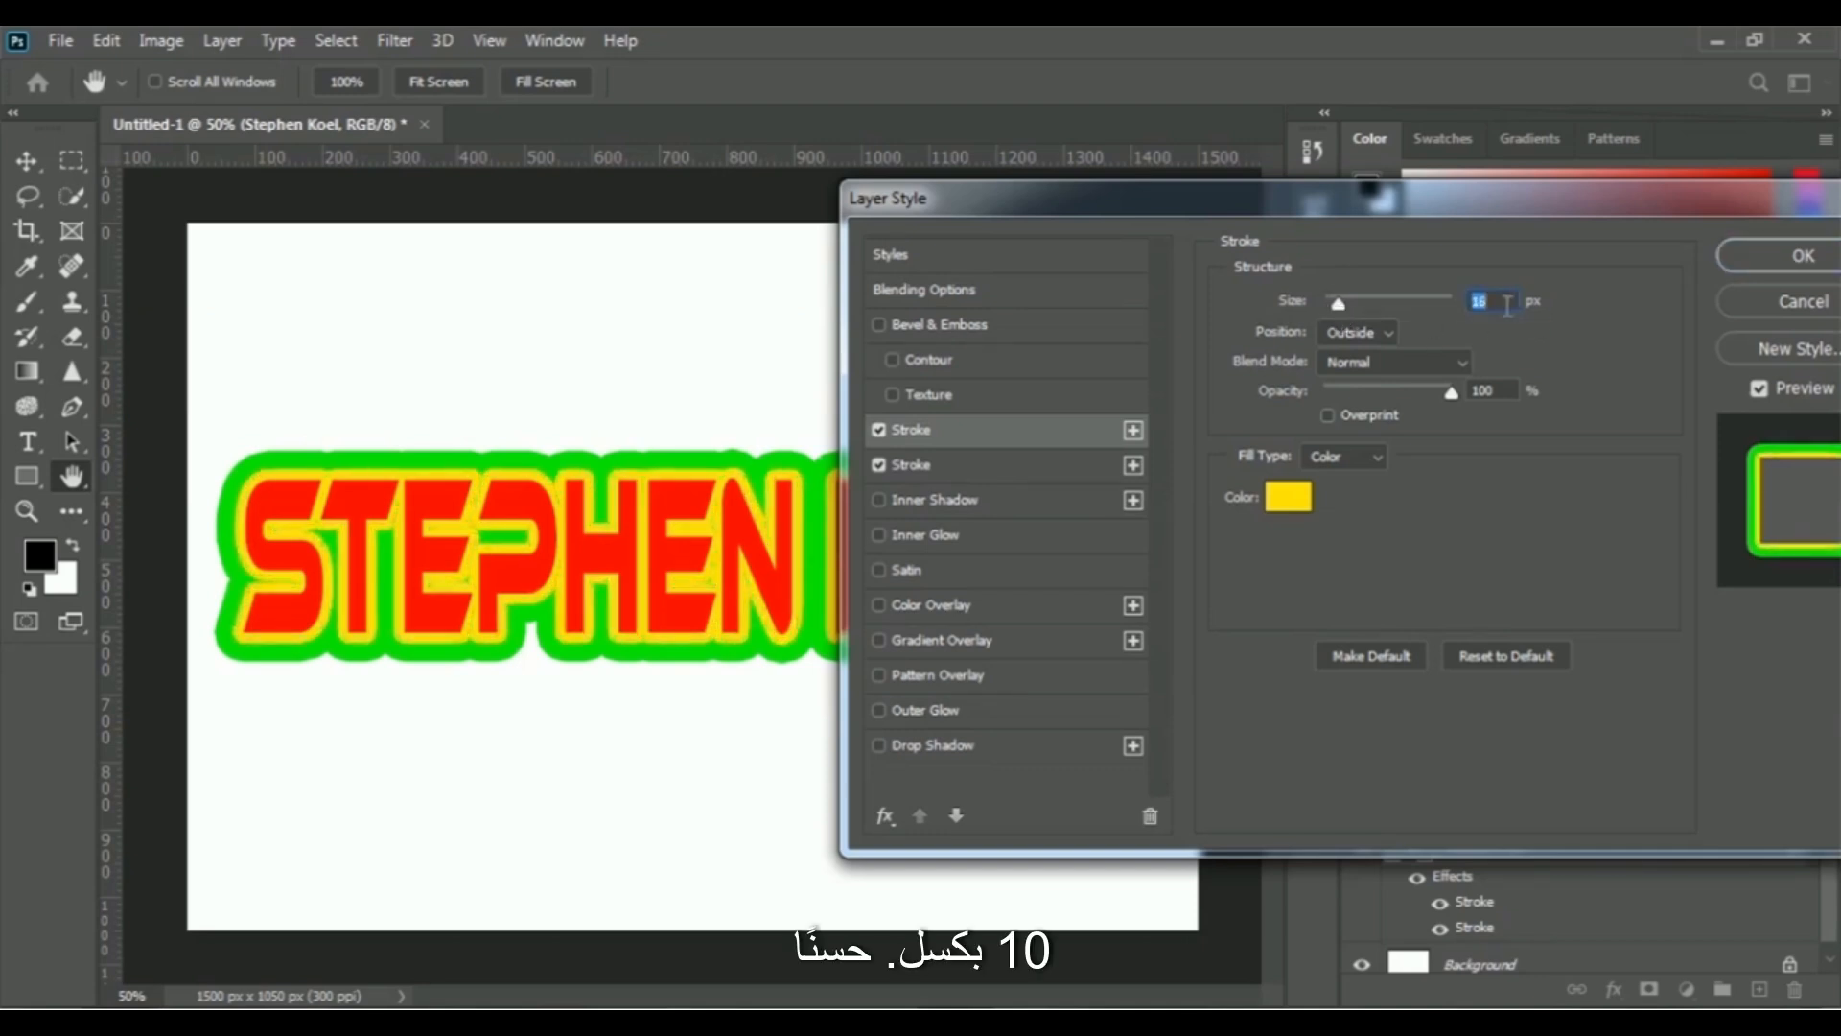
text(10)
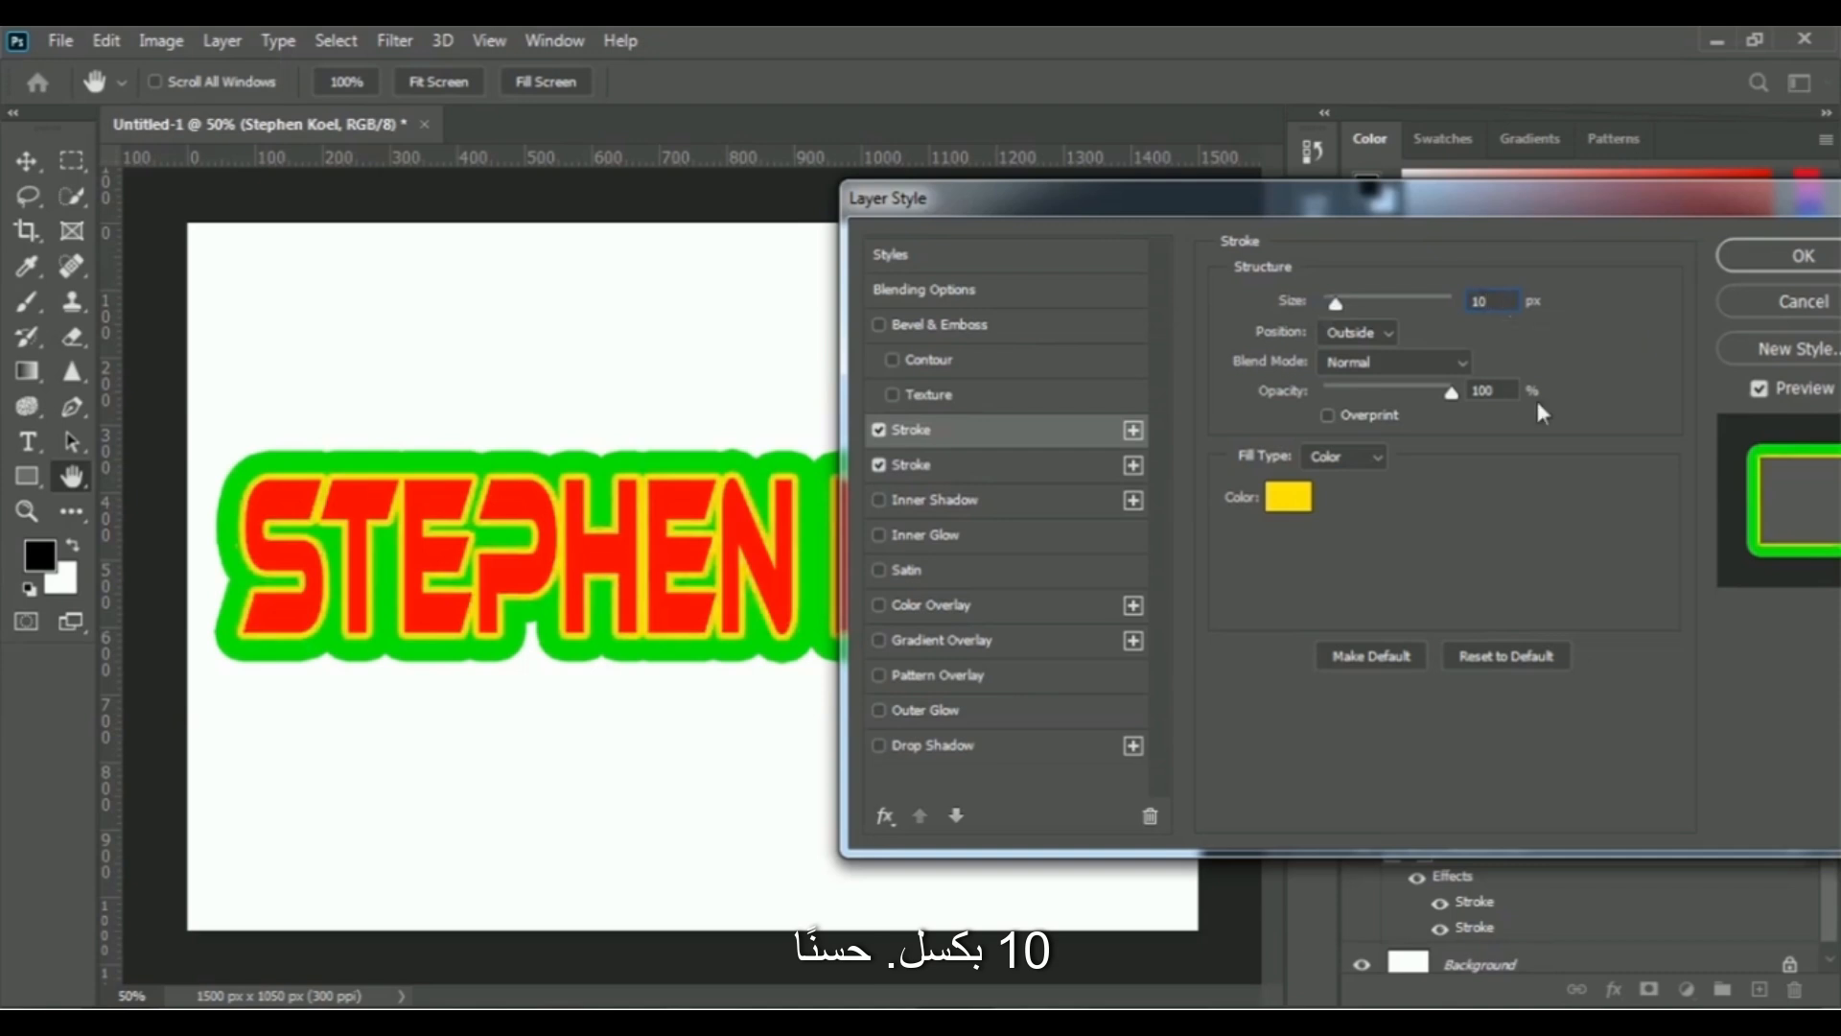
- Reduce the green stroke's size to 18 px and apply the layer style
click(911, 464)
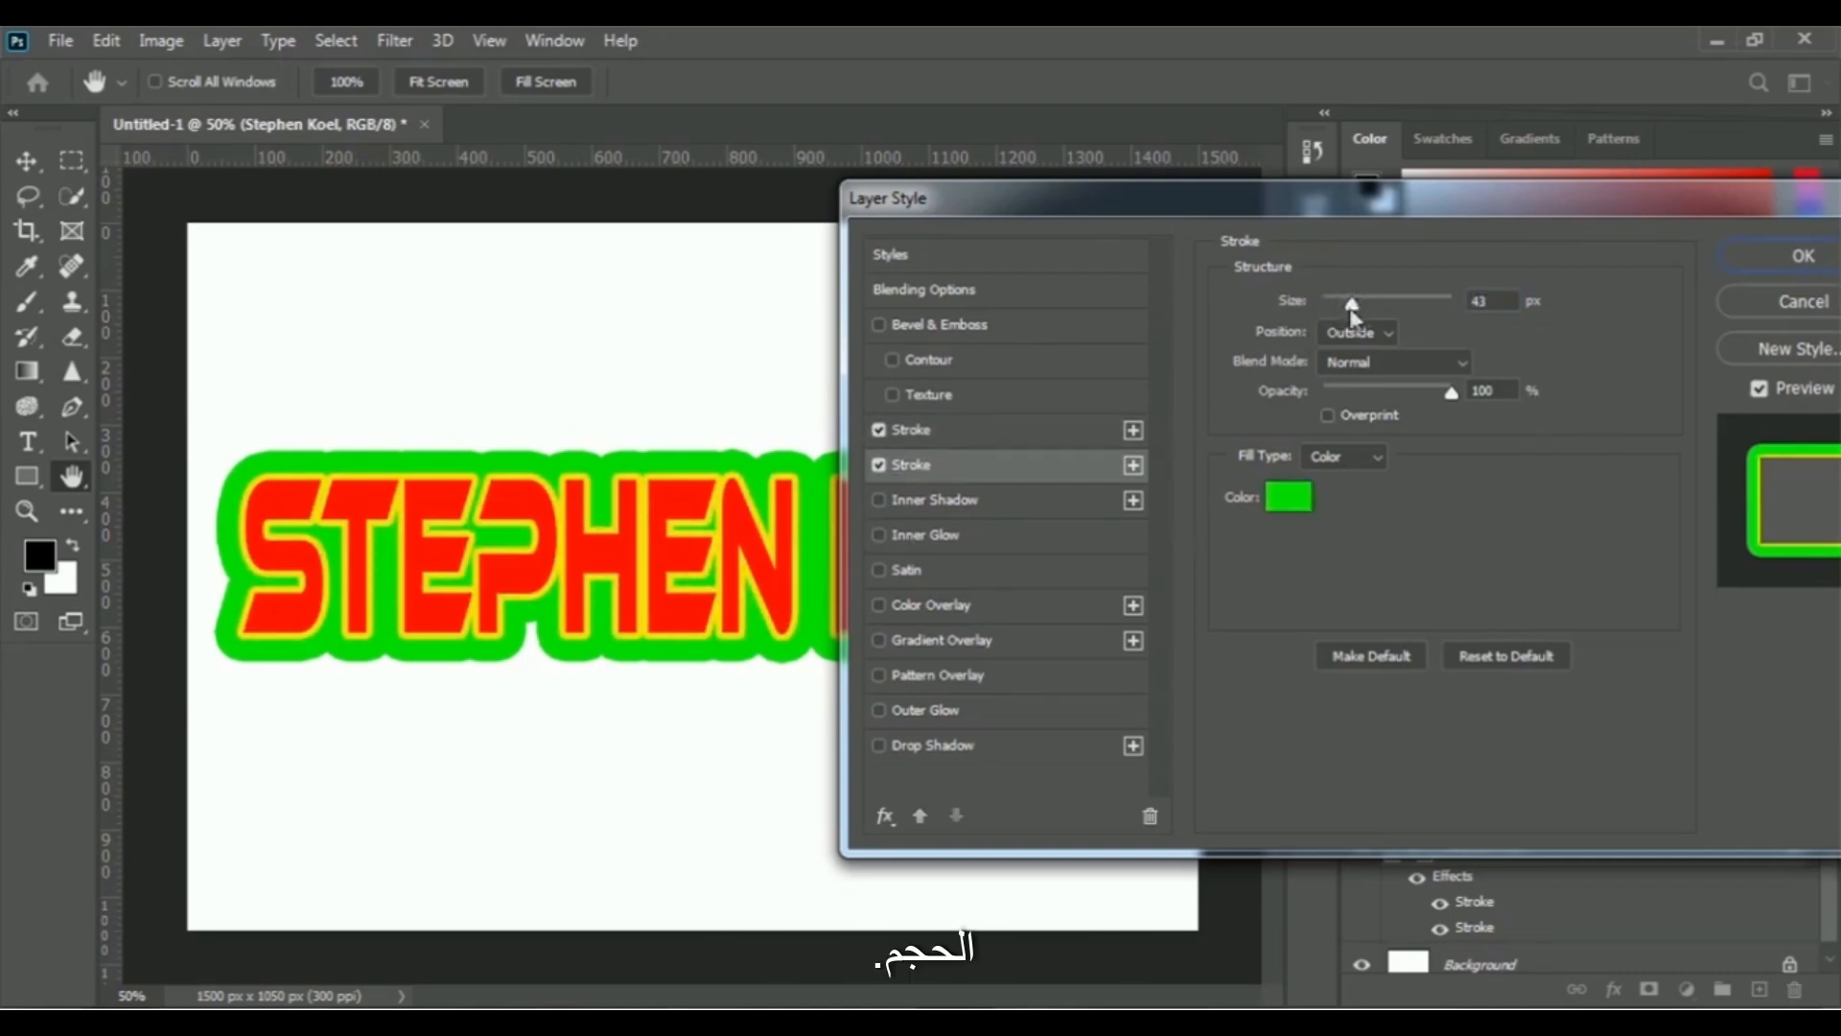
drag(1350, 299, 1343, 301)
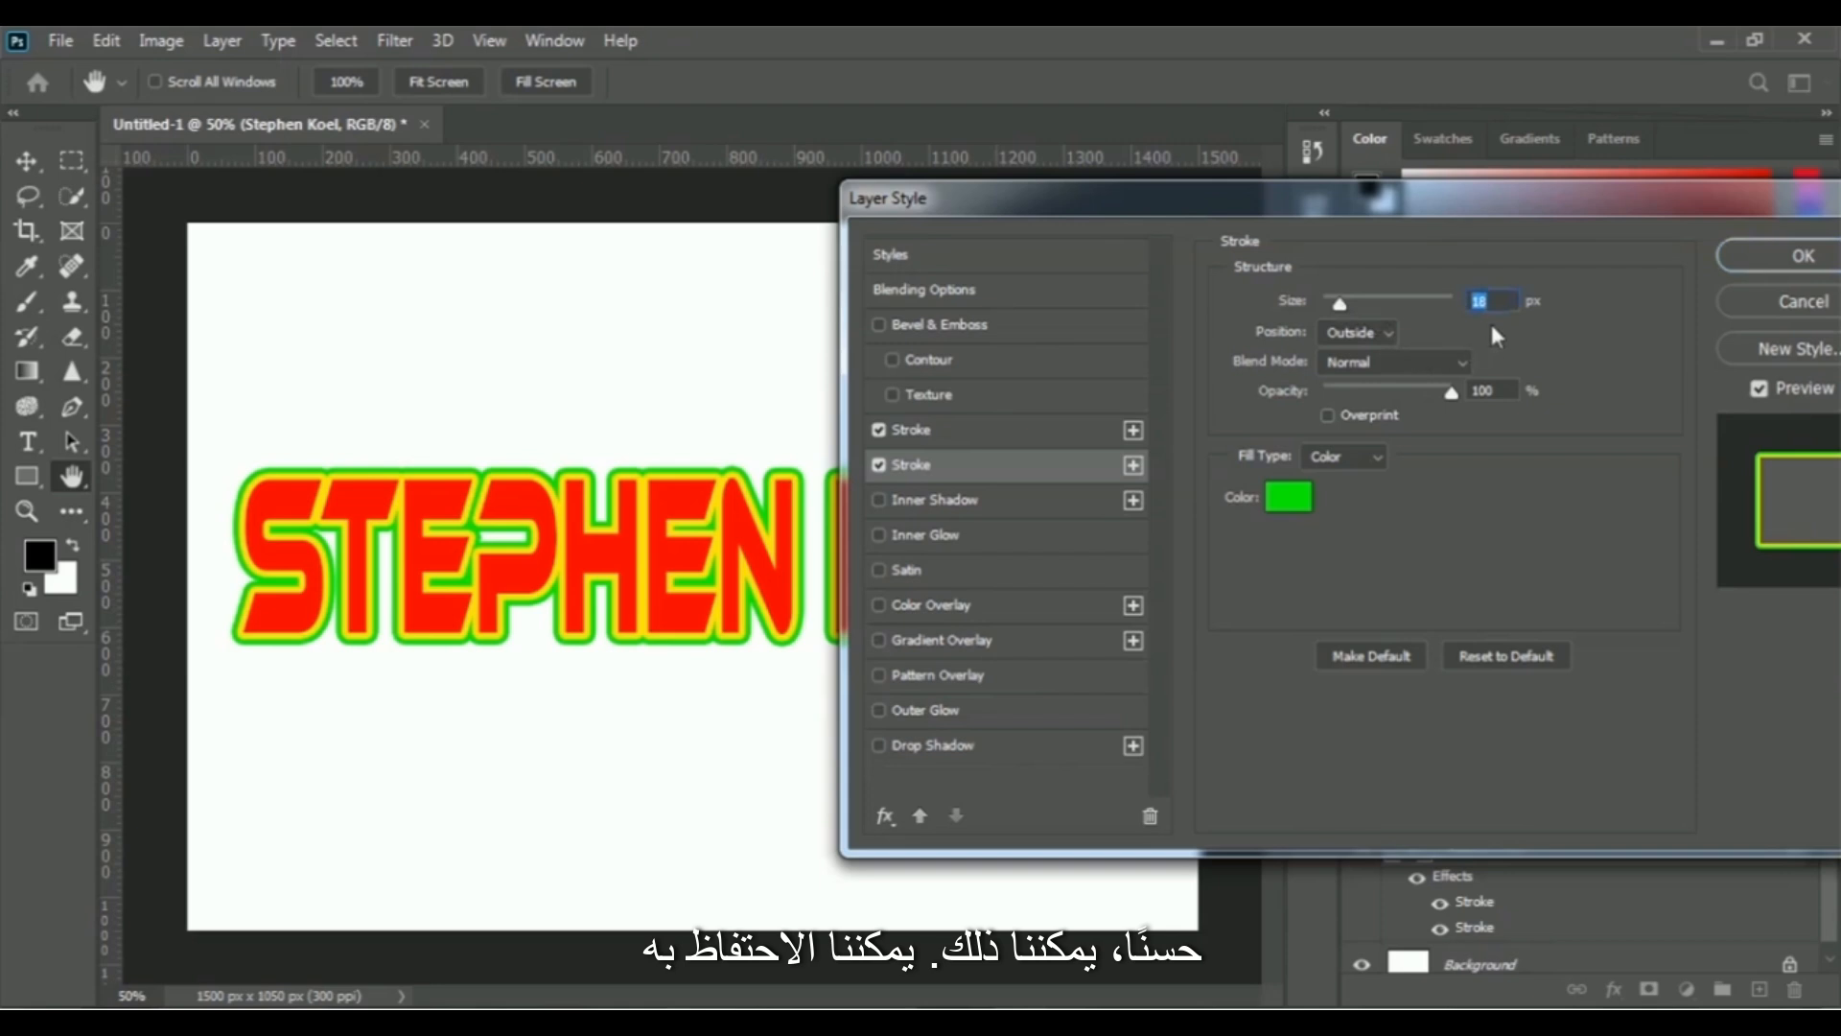
click(1513, 302)
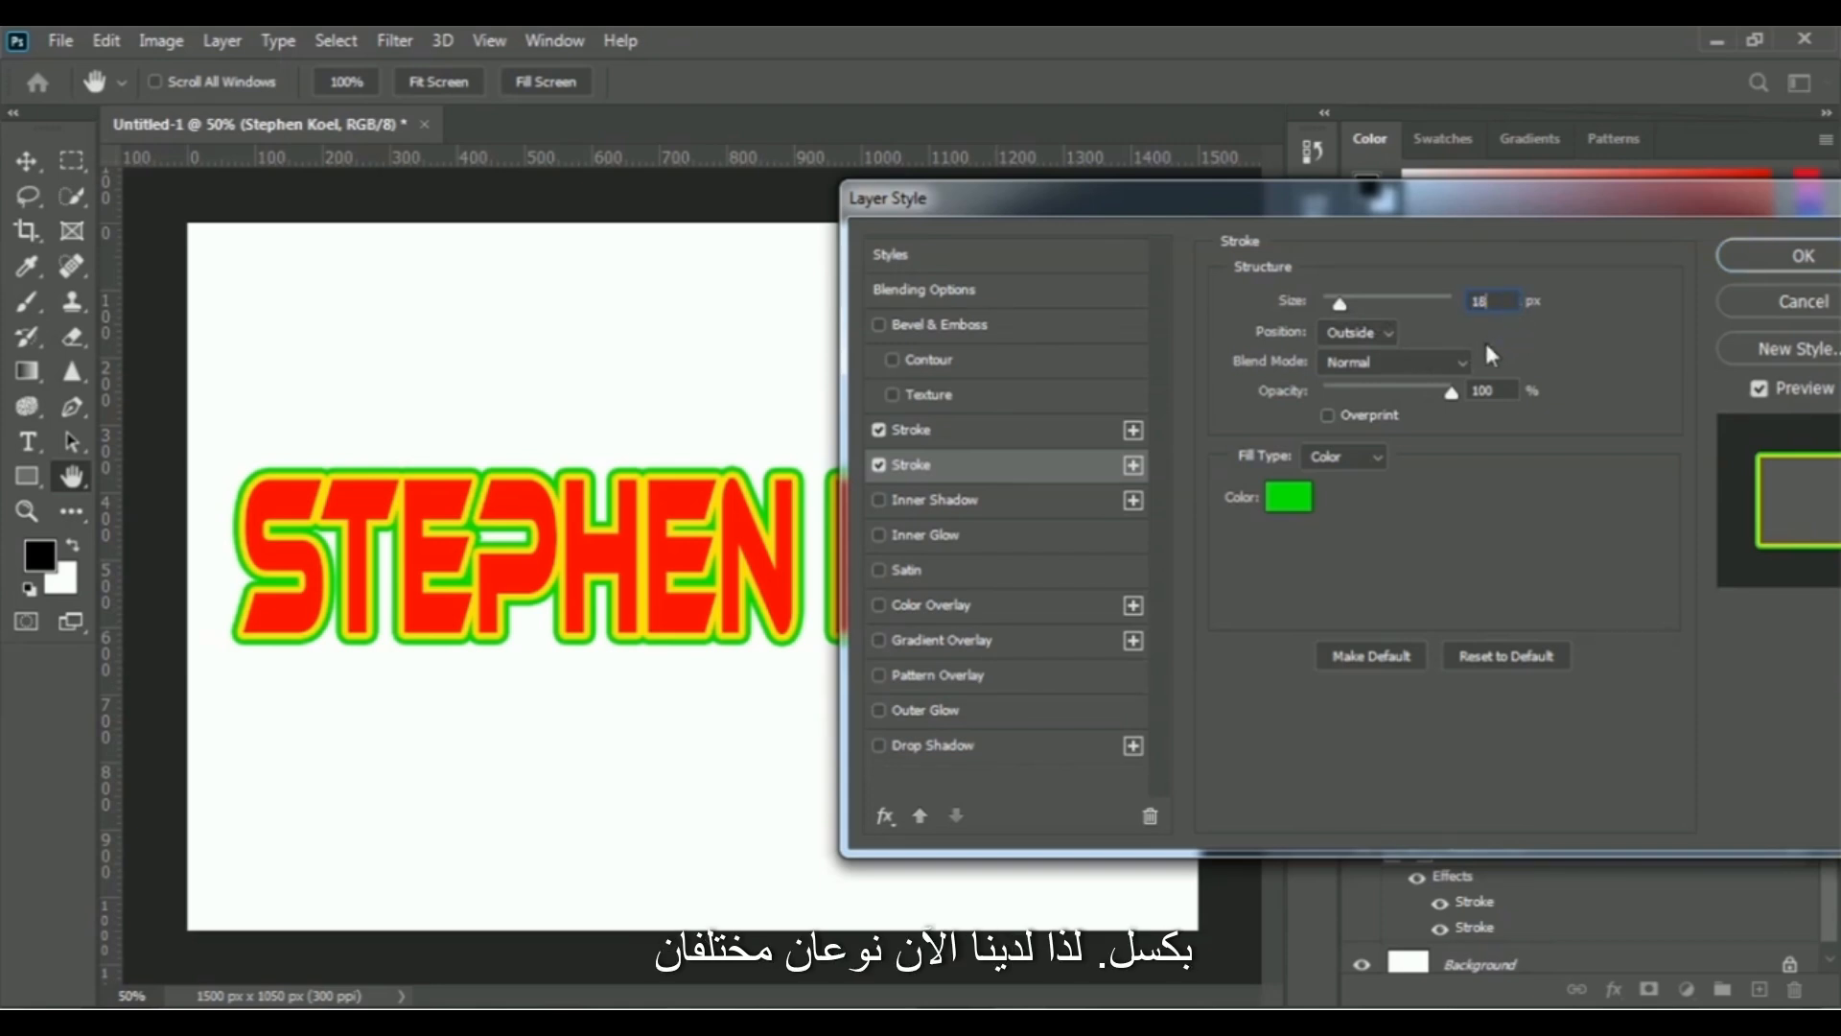
drag(1631, 205, 1411, 205)
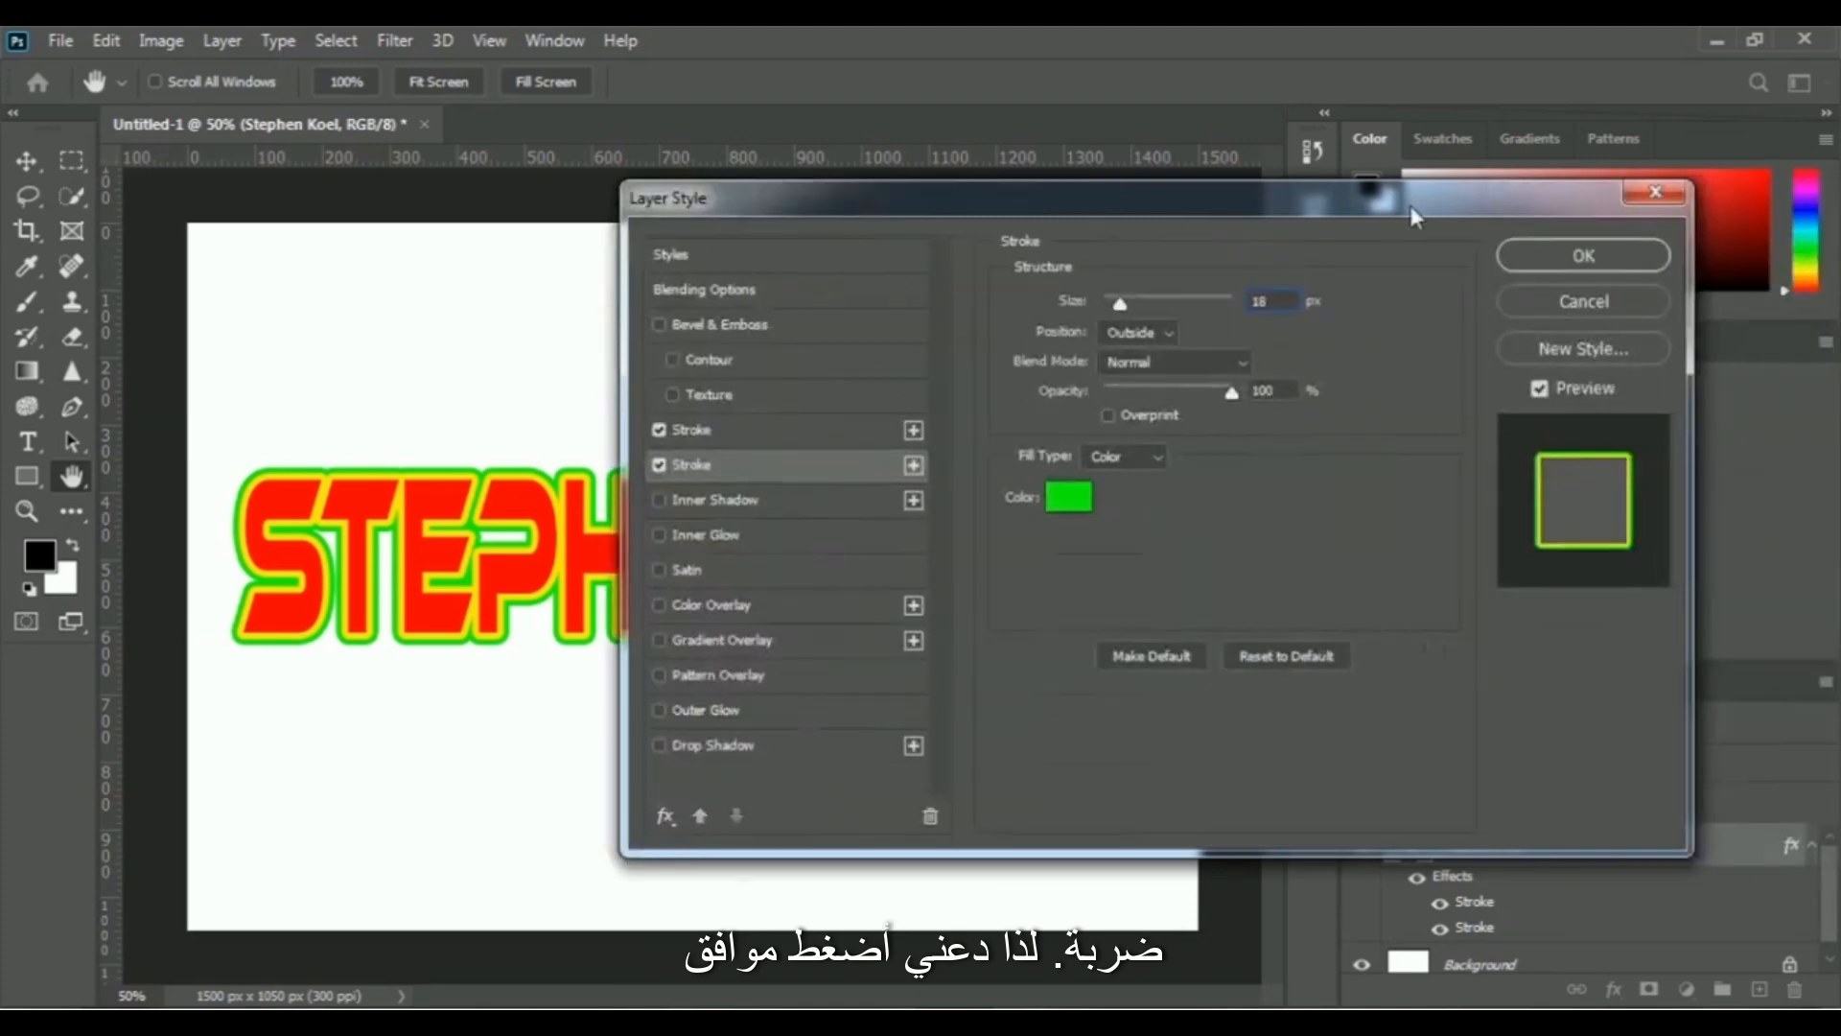
click(1583, 255)
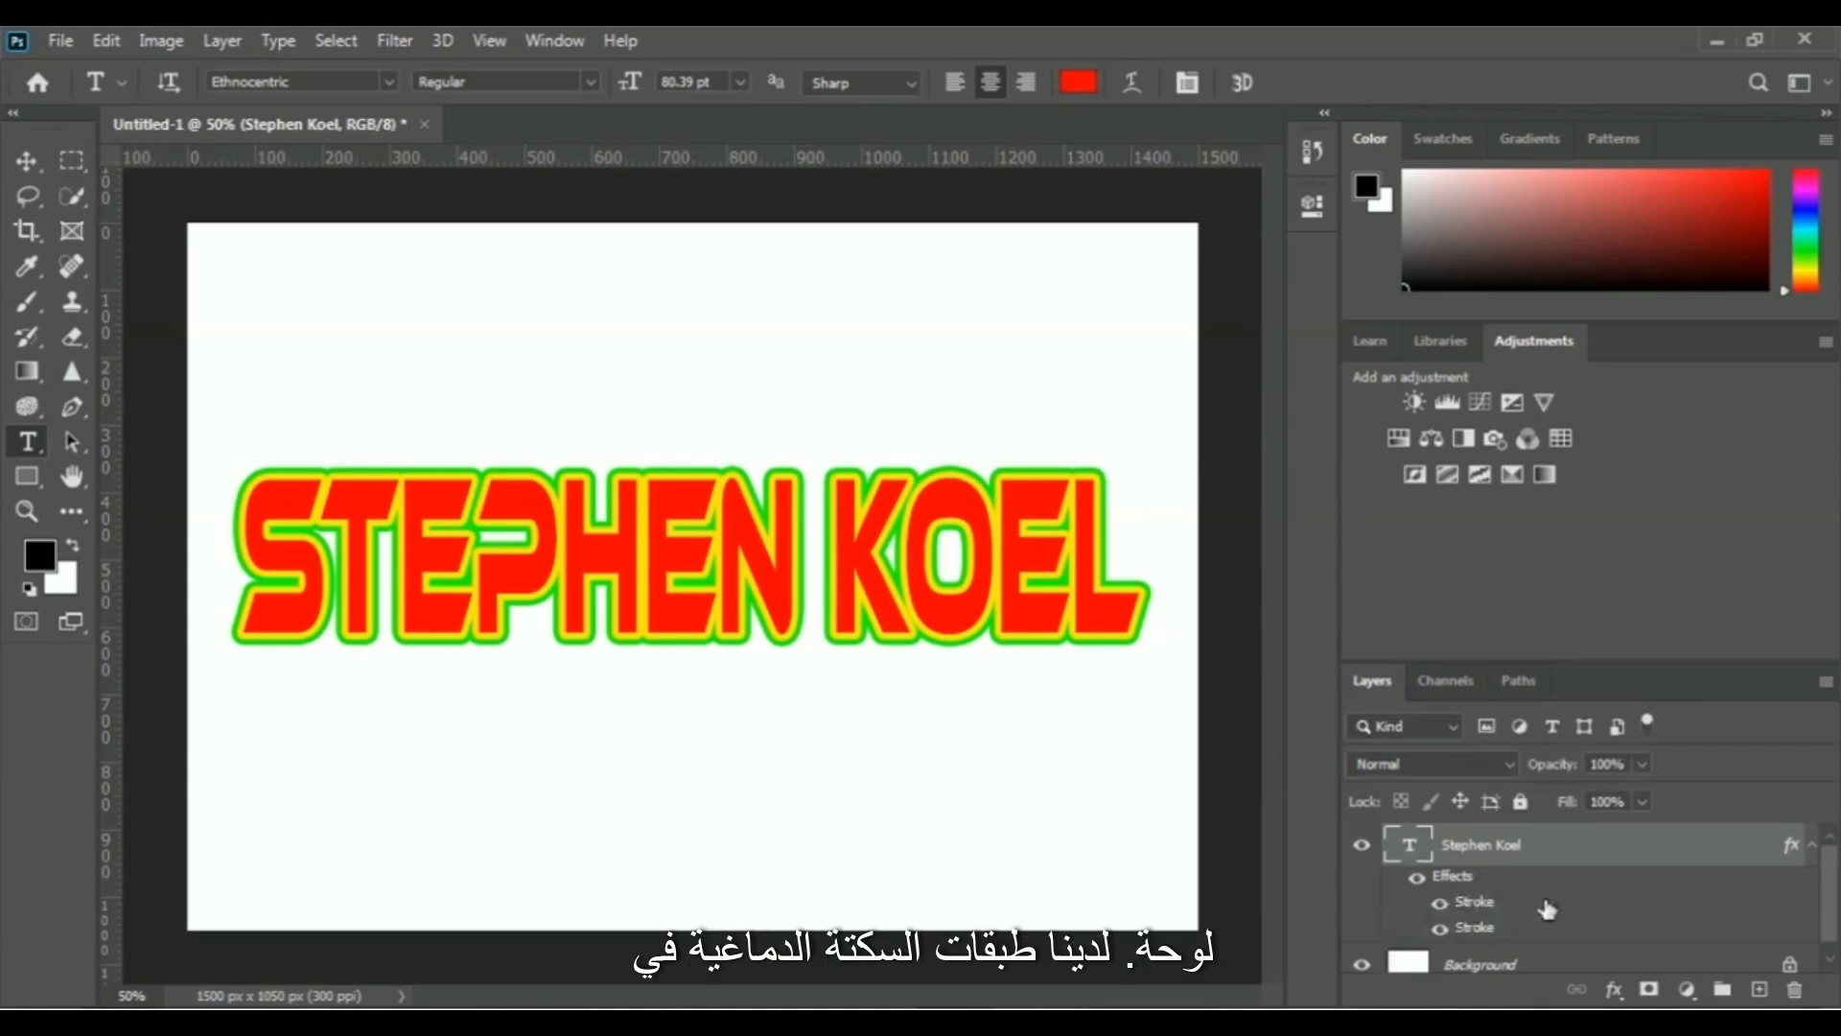
- Hide the yellow and green strokes of the text layer one by one, and show both again to compare
click(1440, 904)
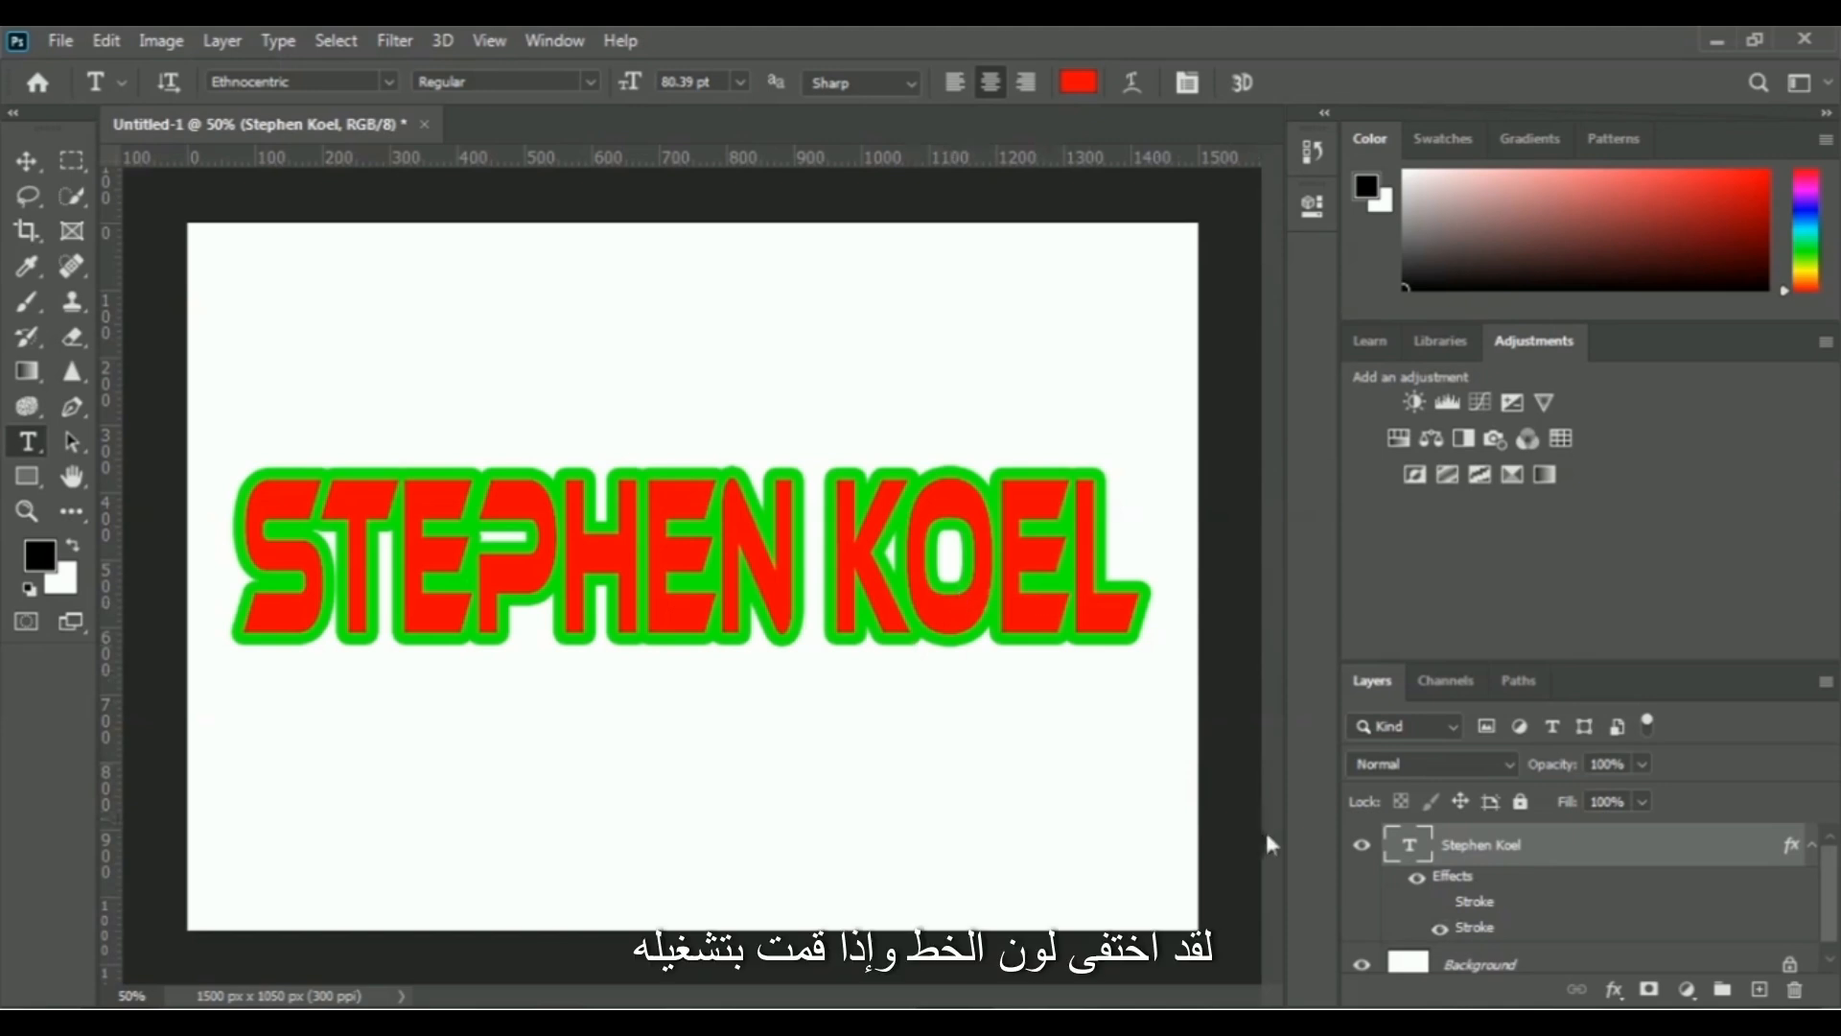
click(1440, 930)
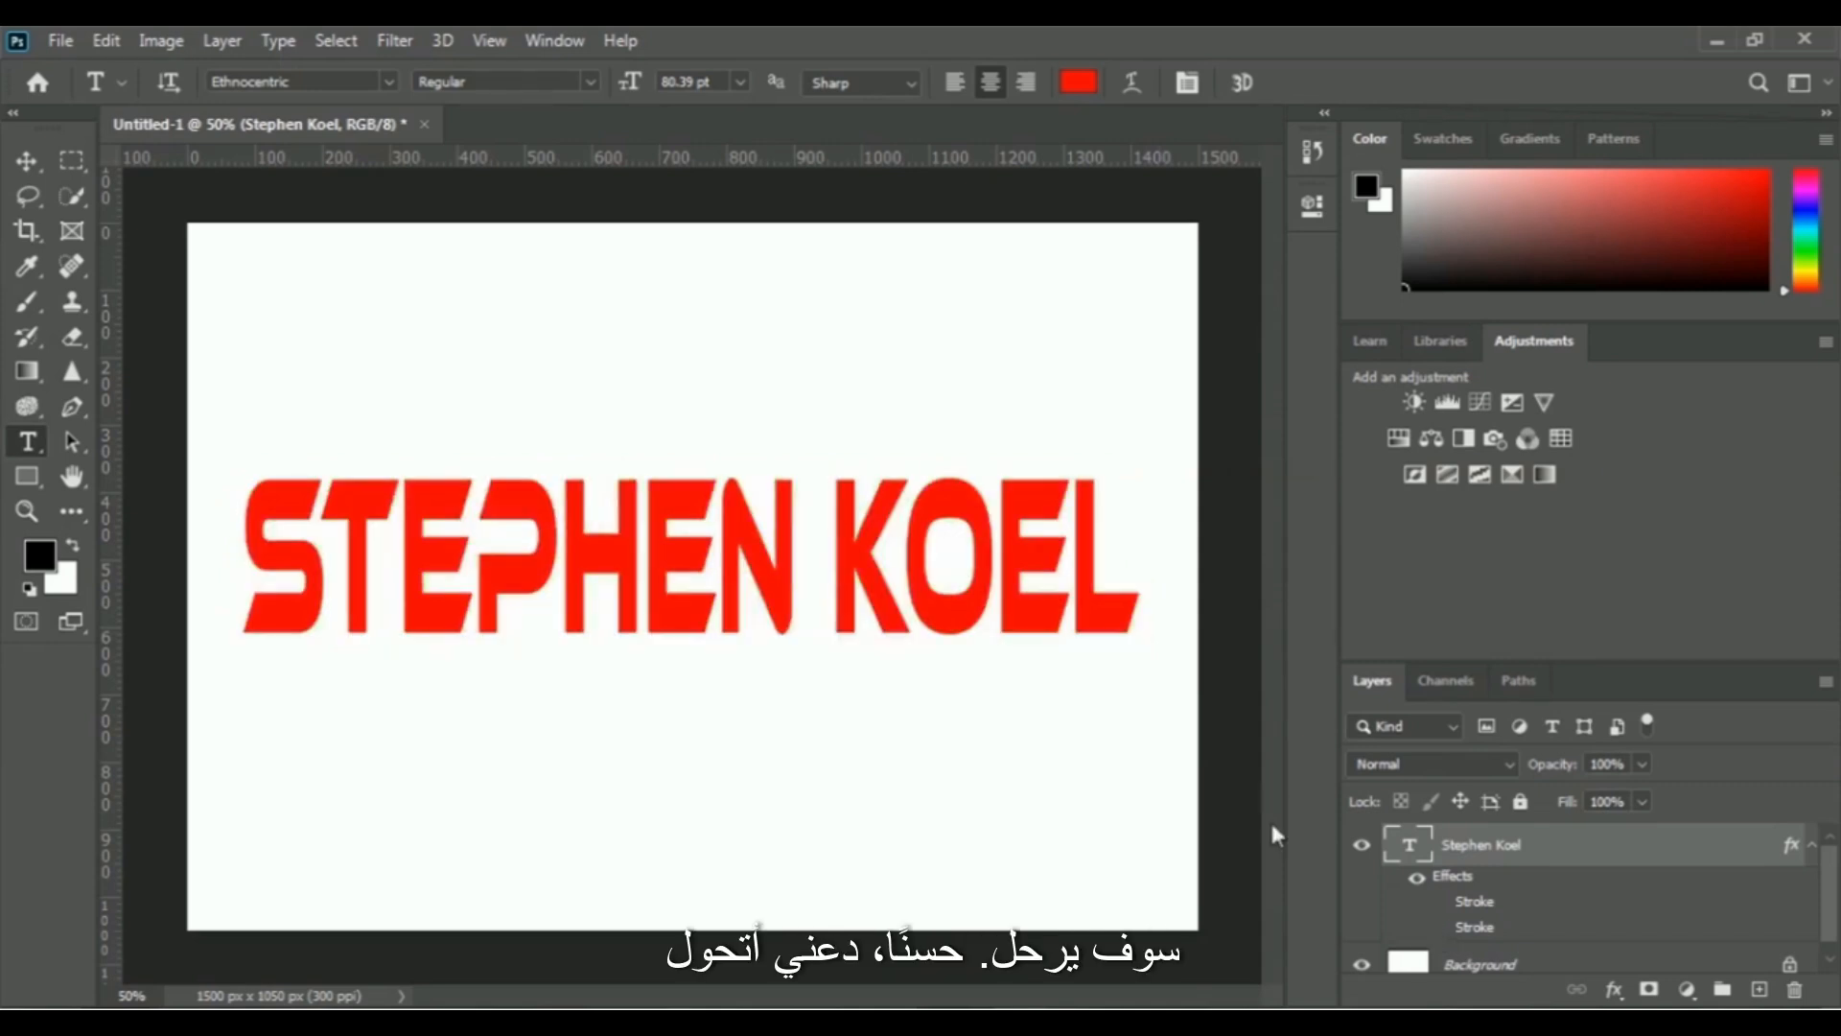
click(1442, 905)
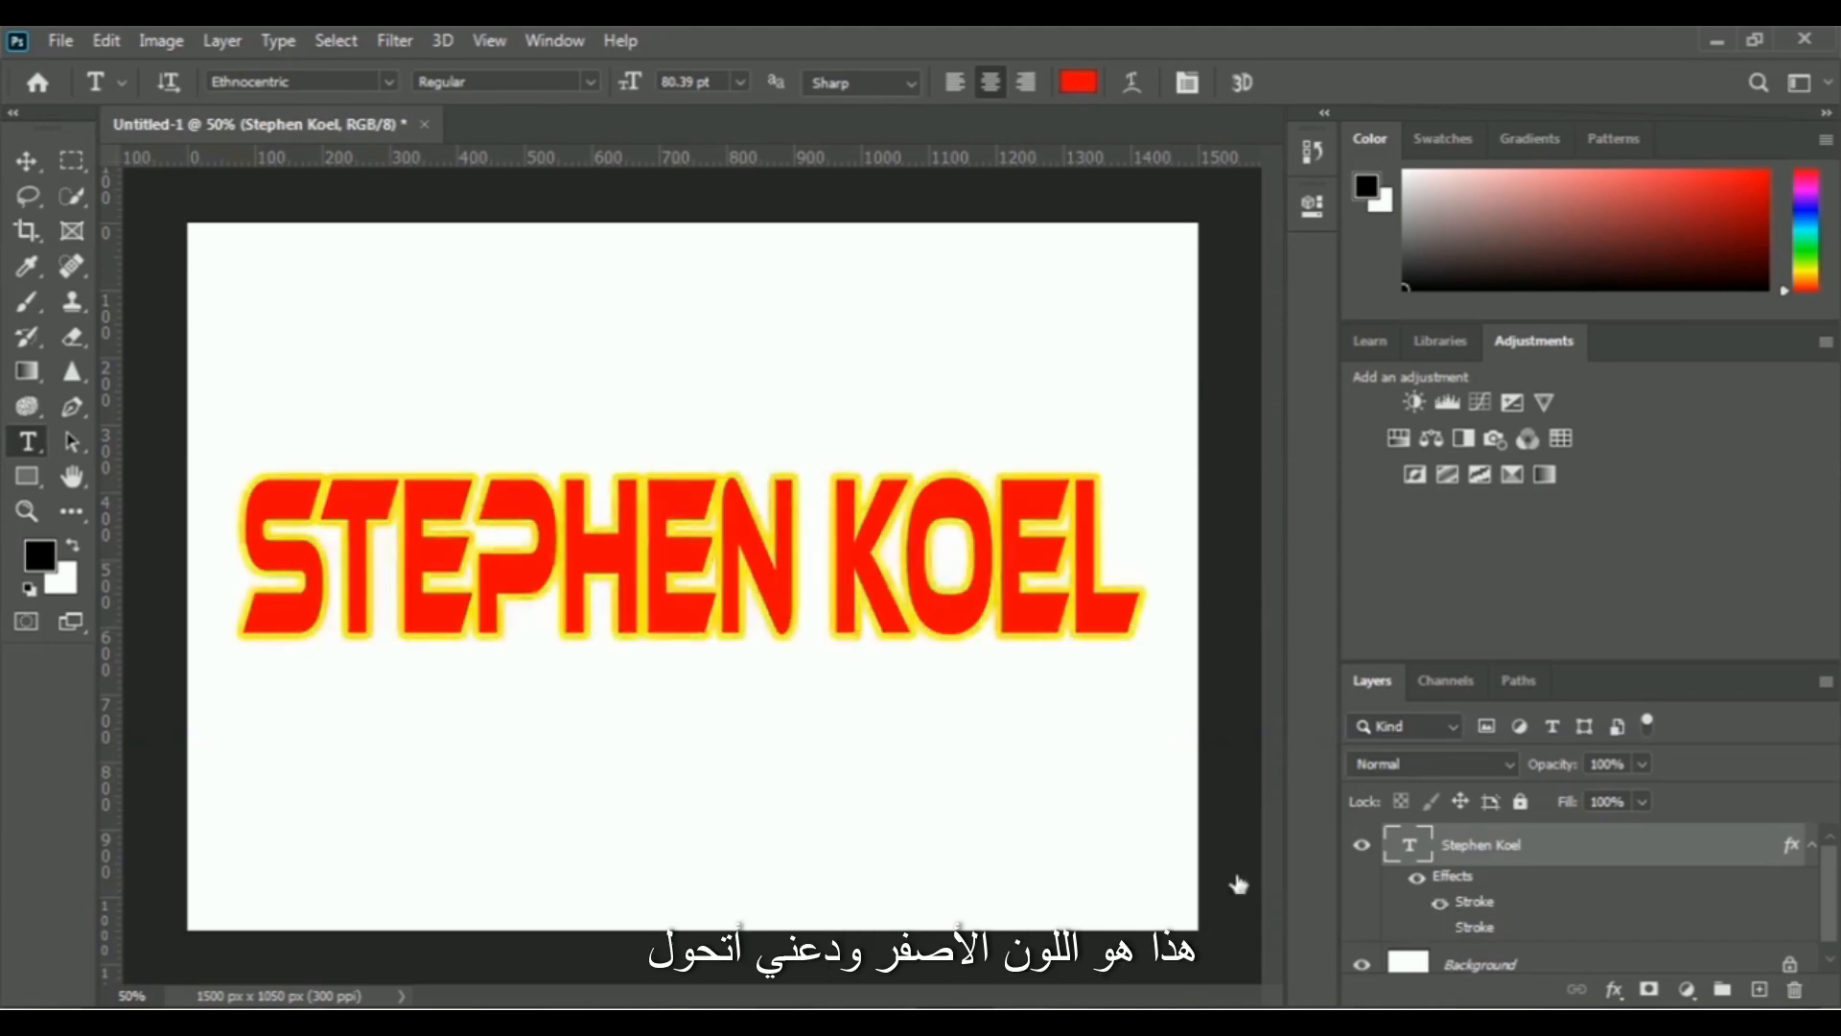
click(1441, 928)
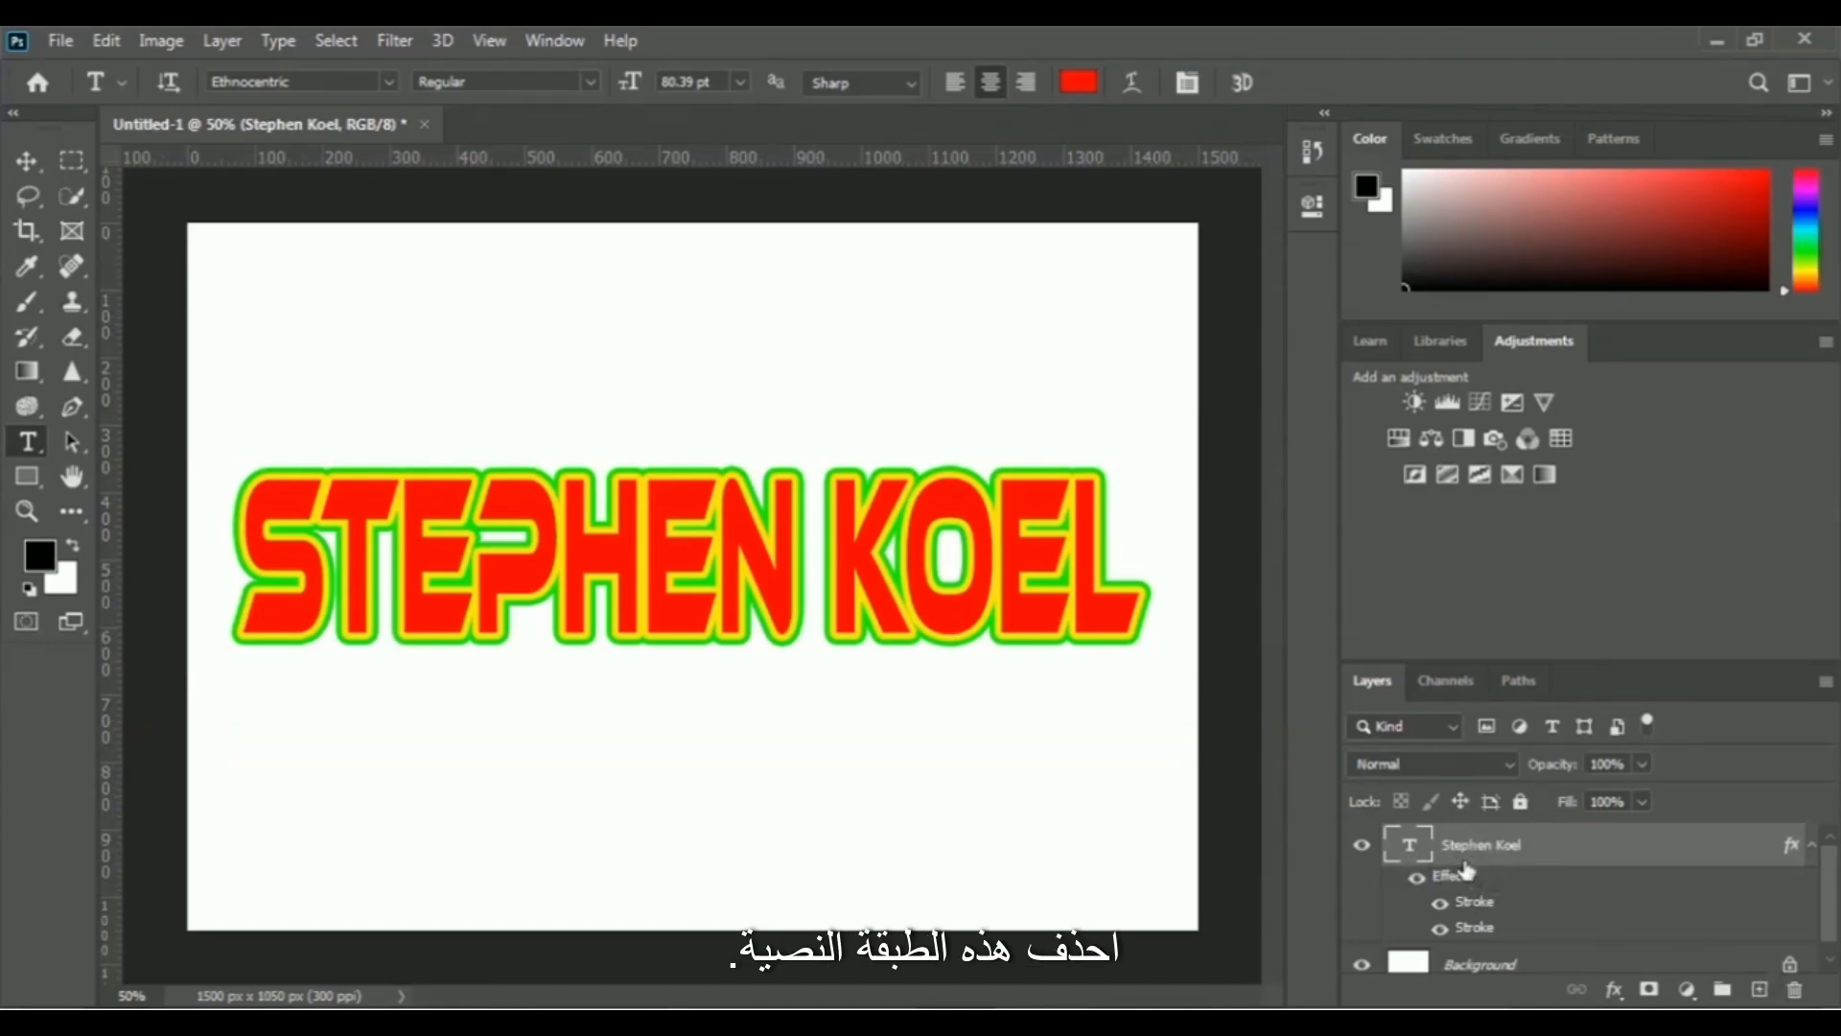
- Delete the name text layer and place the "photoshop logo" image embedded at its default size
click(1796, 993)
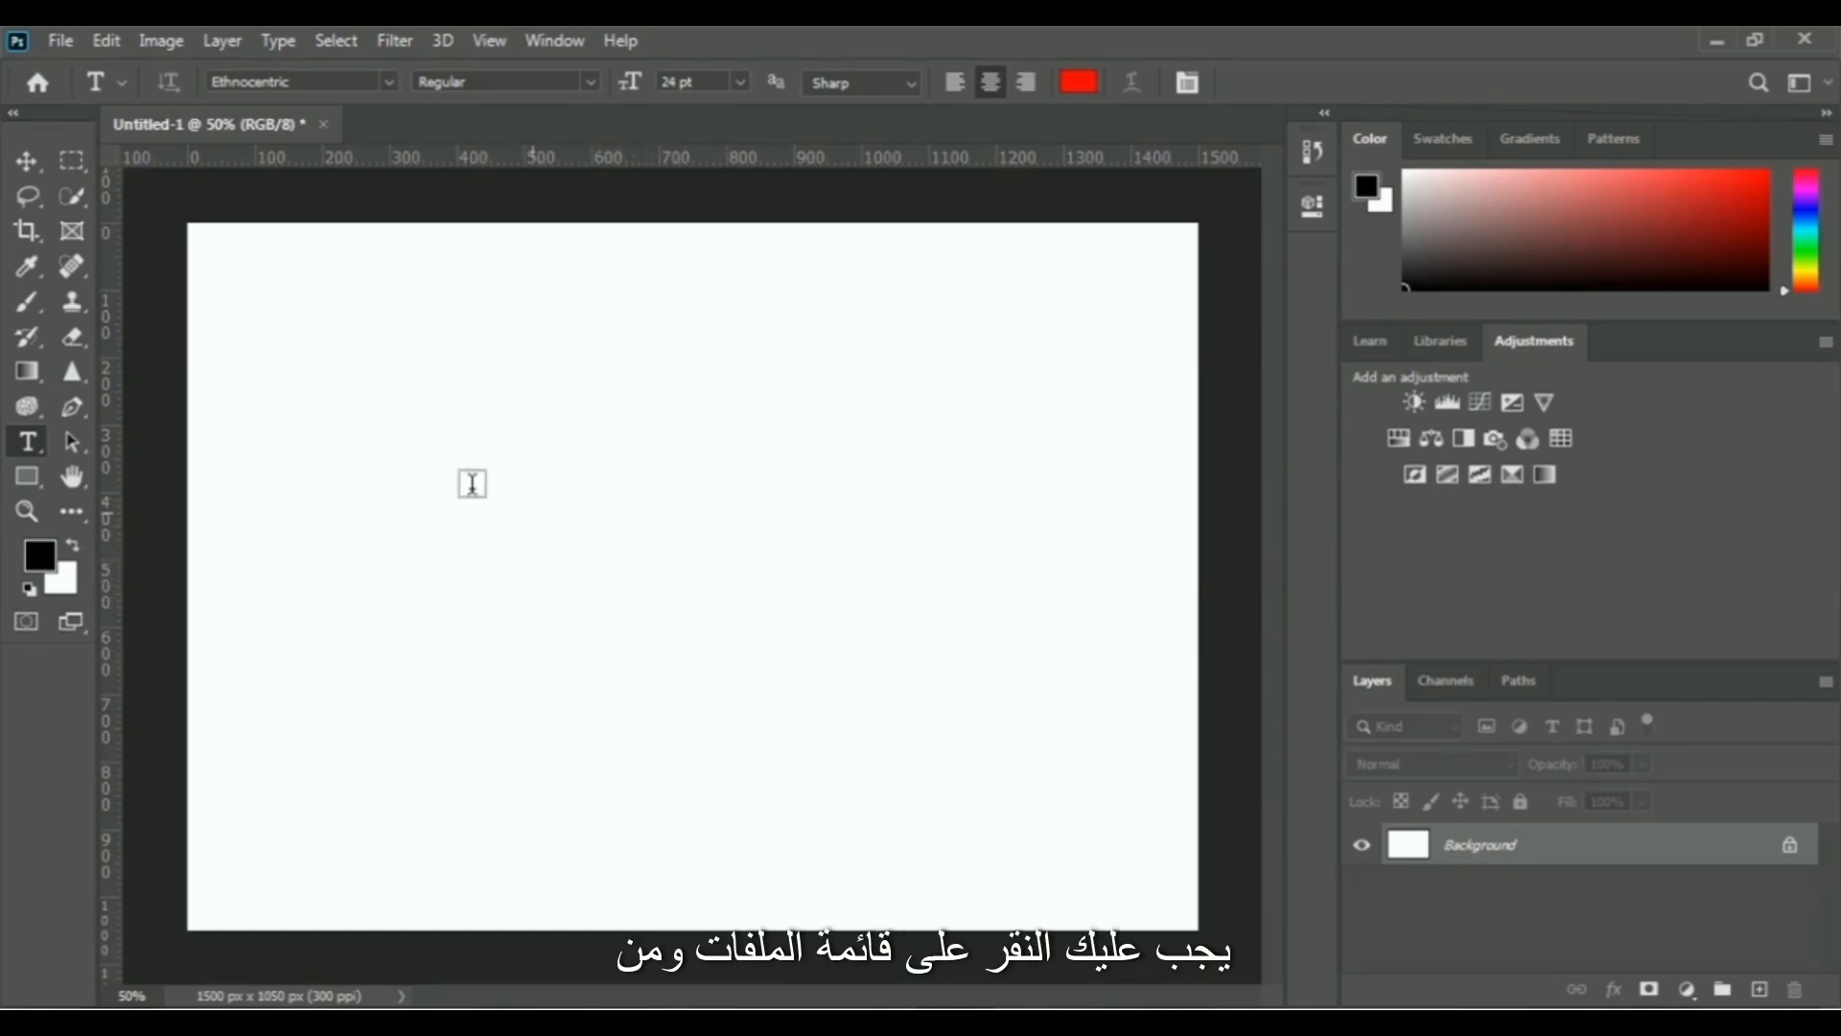
click(59, 43)
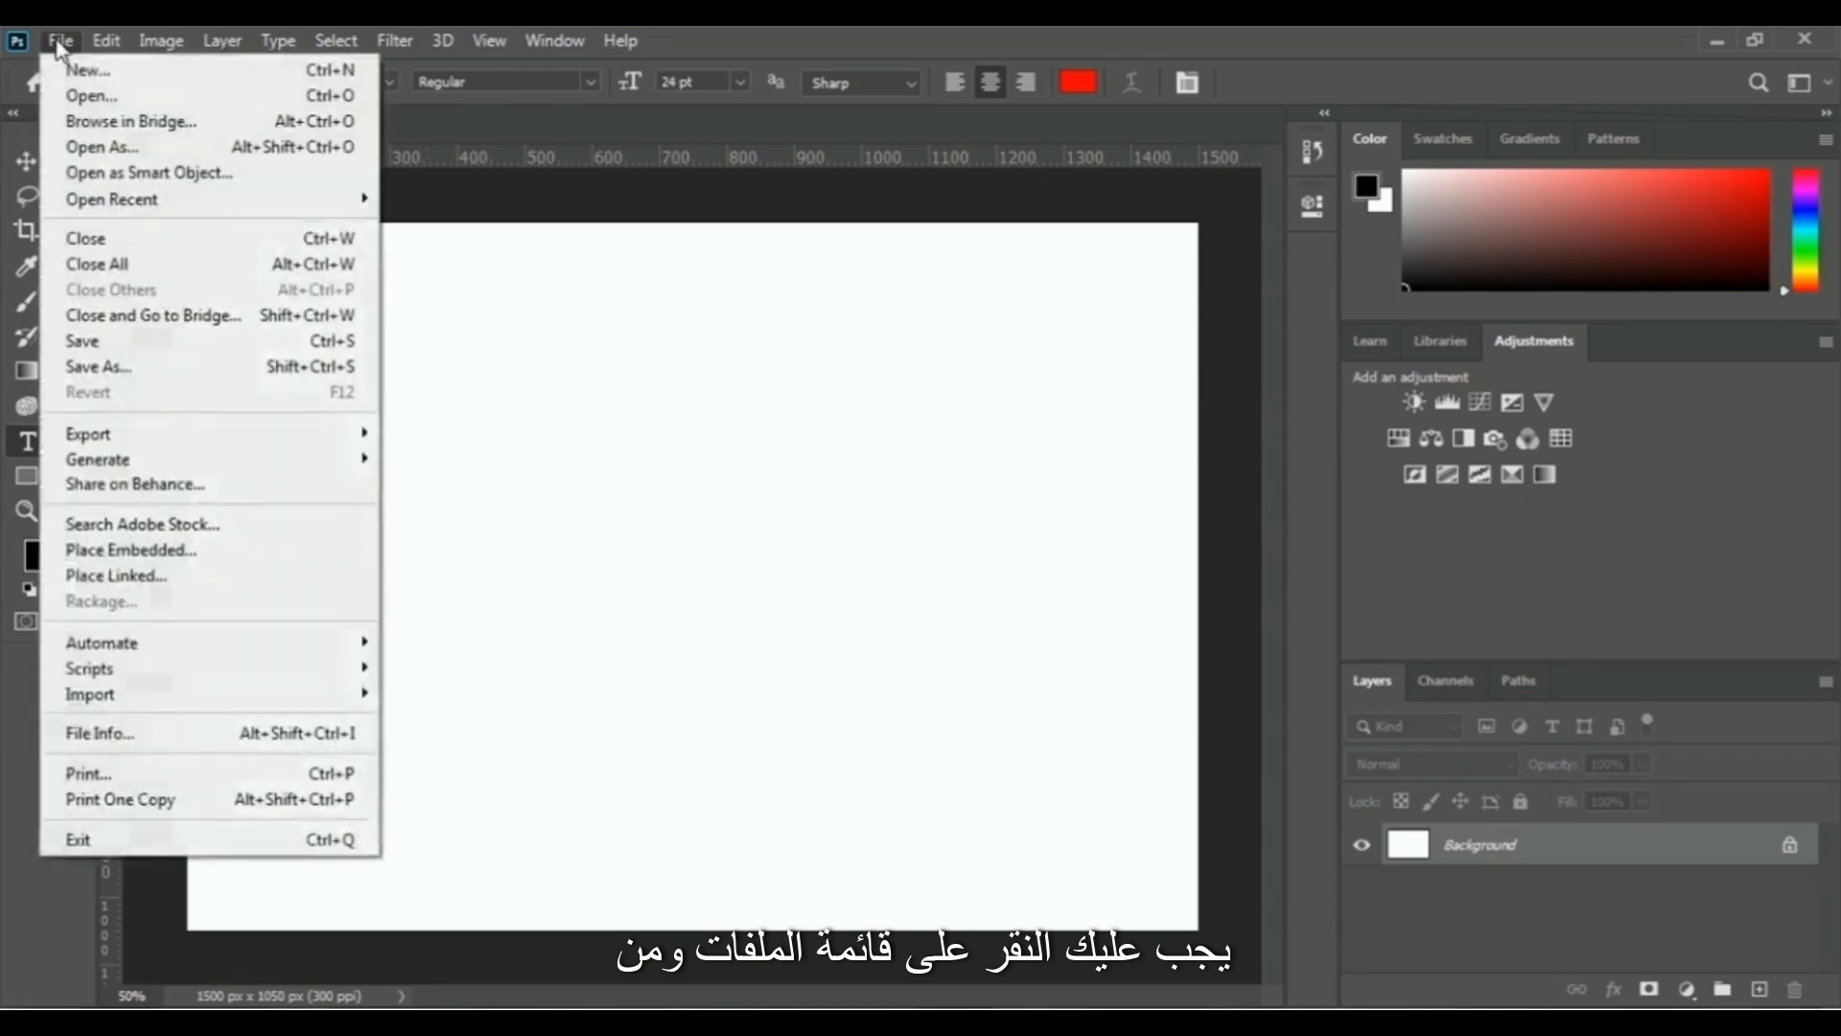
click(264, 563)
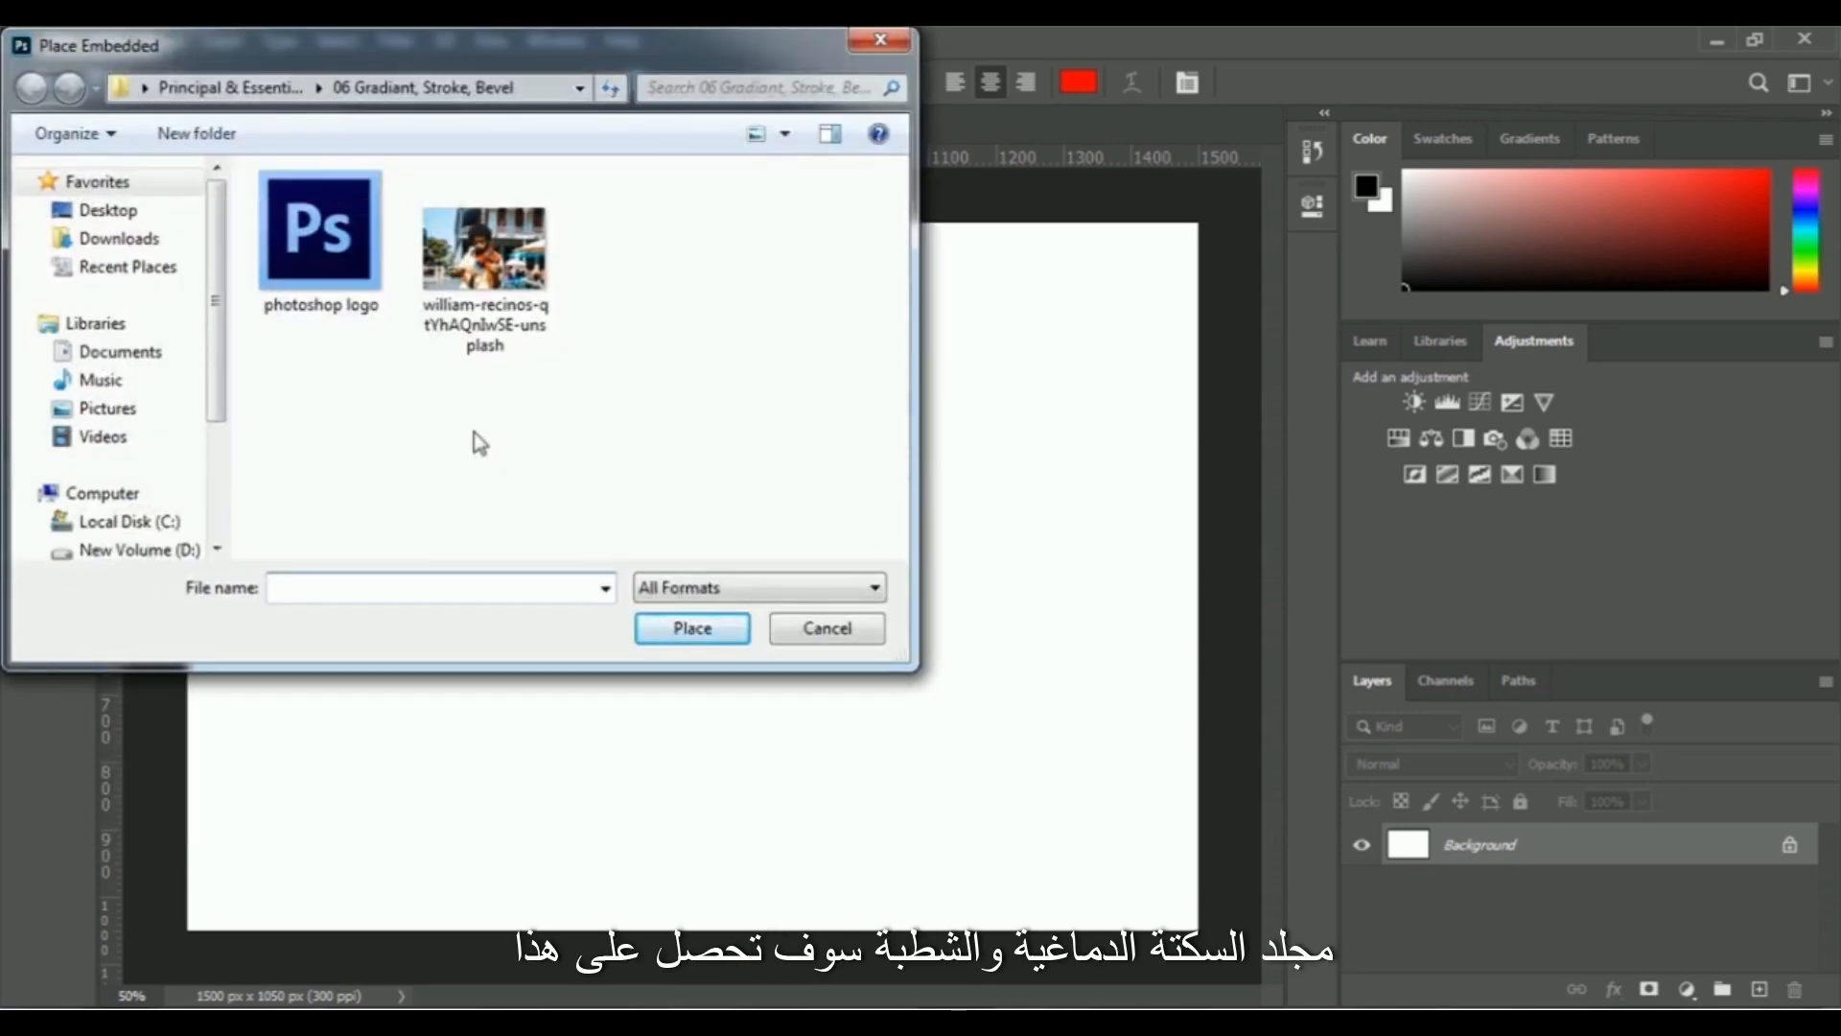
click(320, 278)
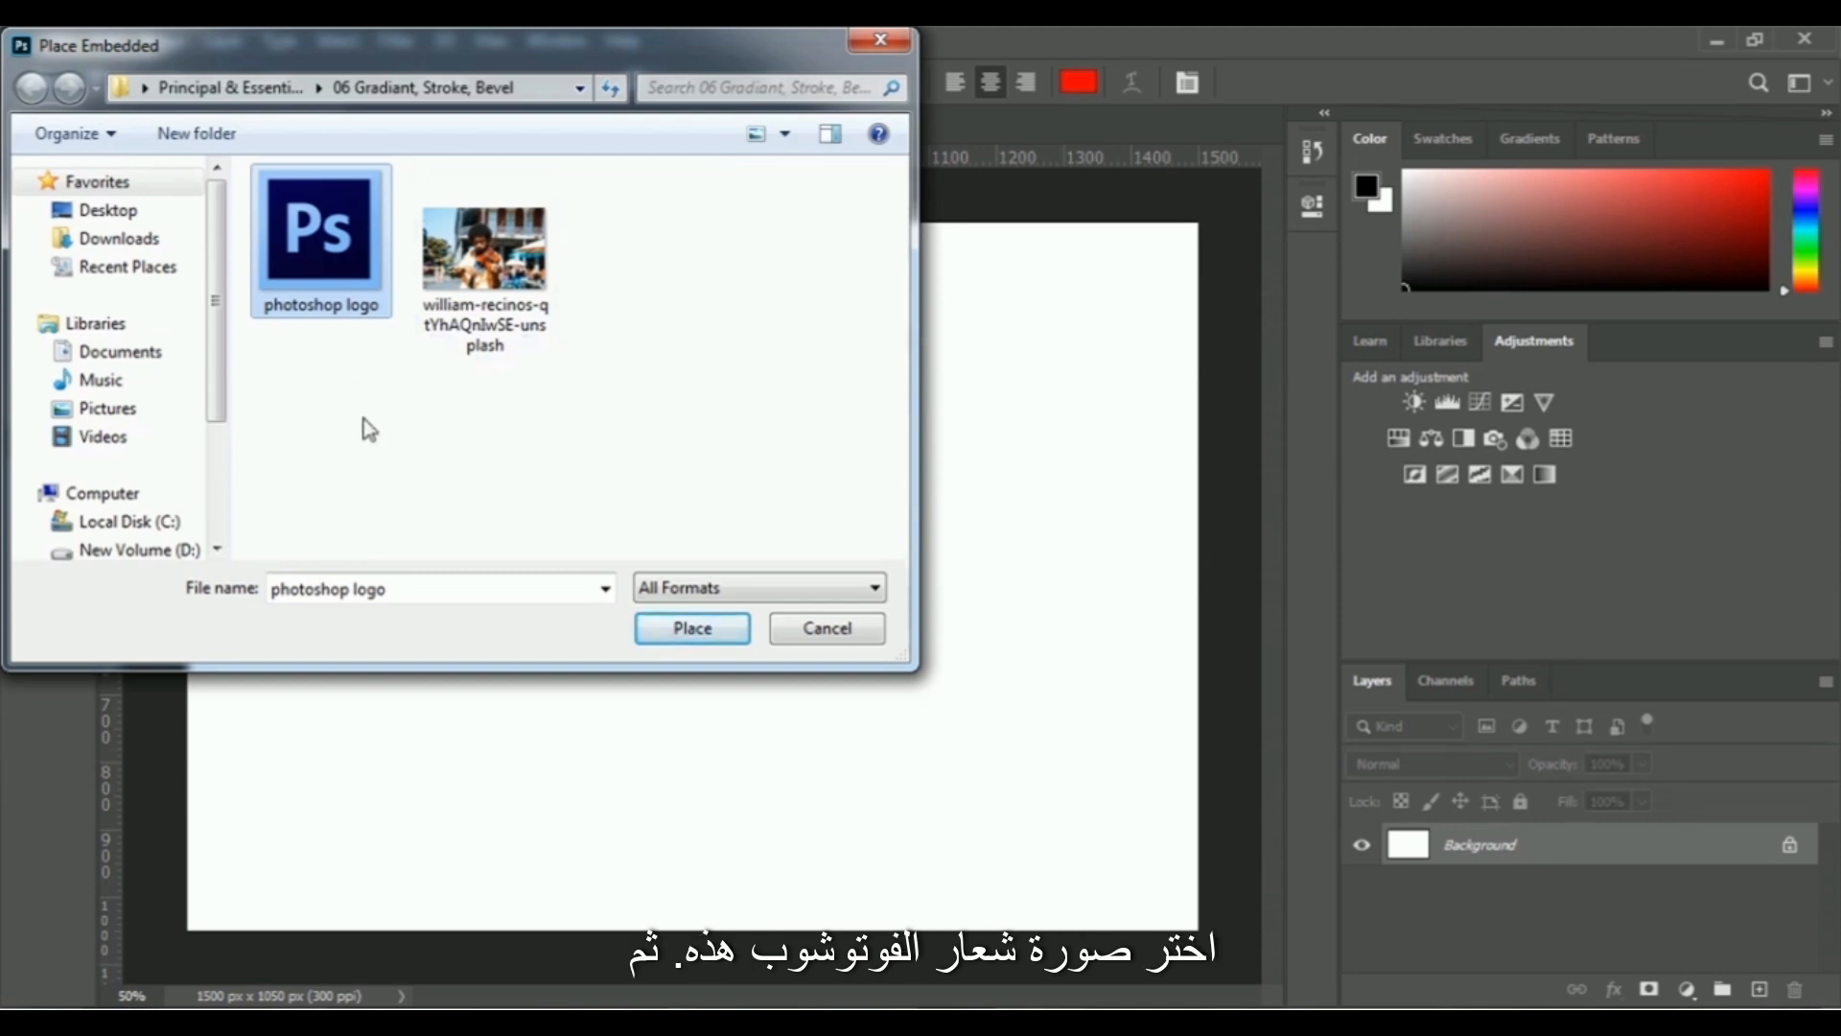
click(649, 639)
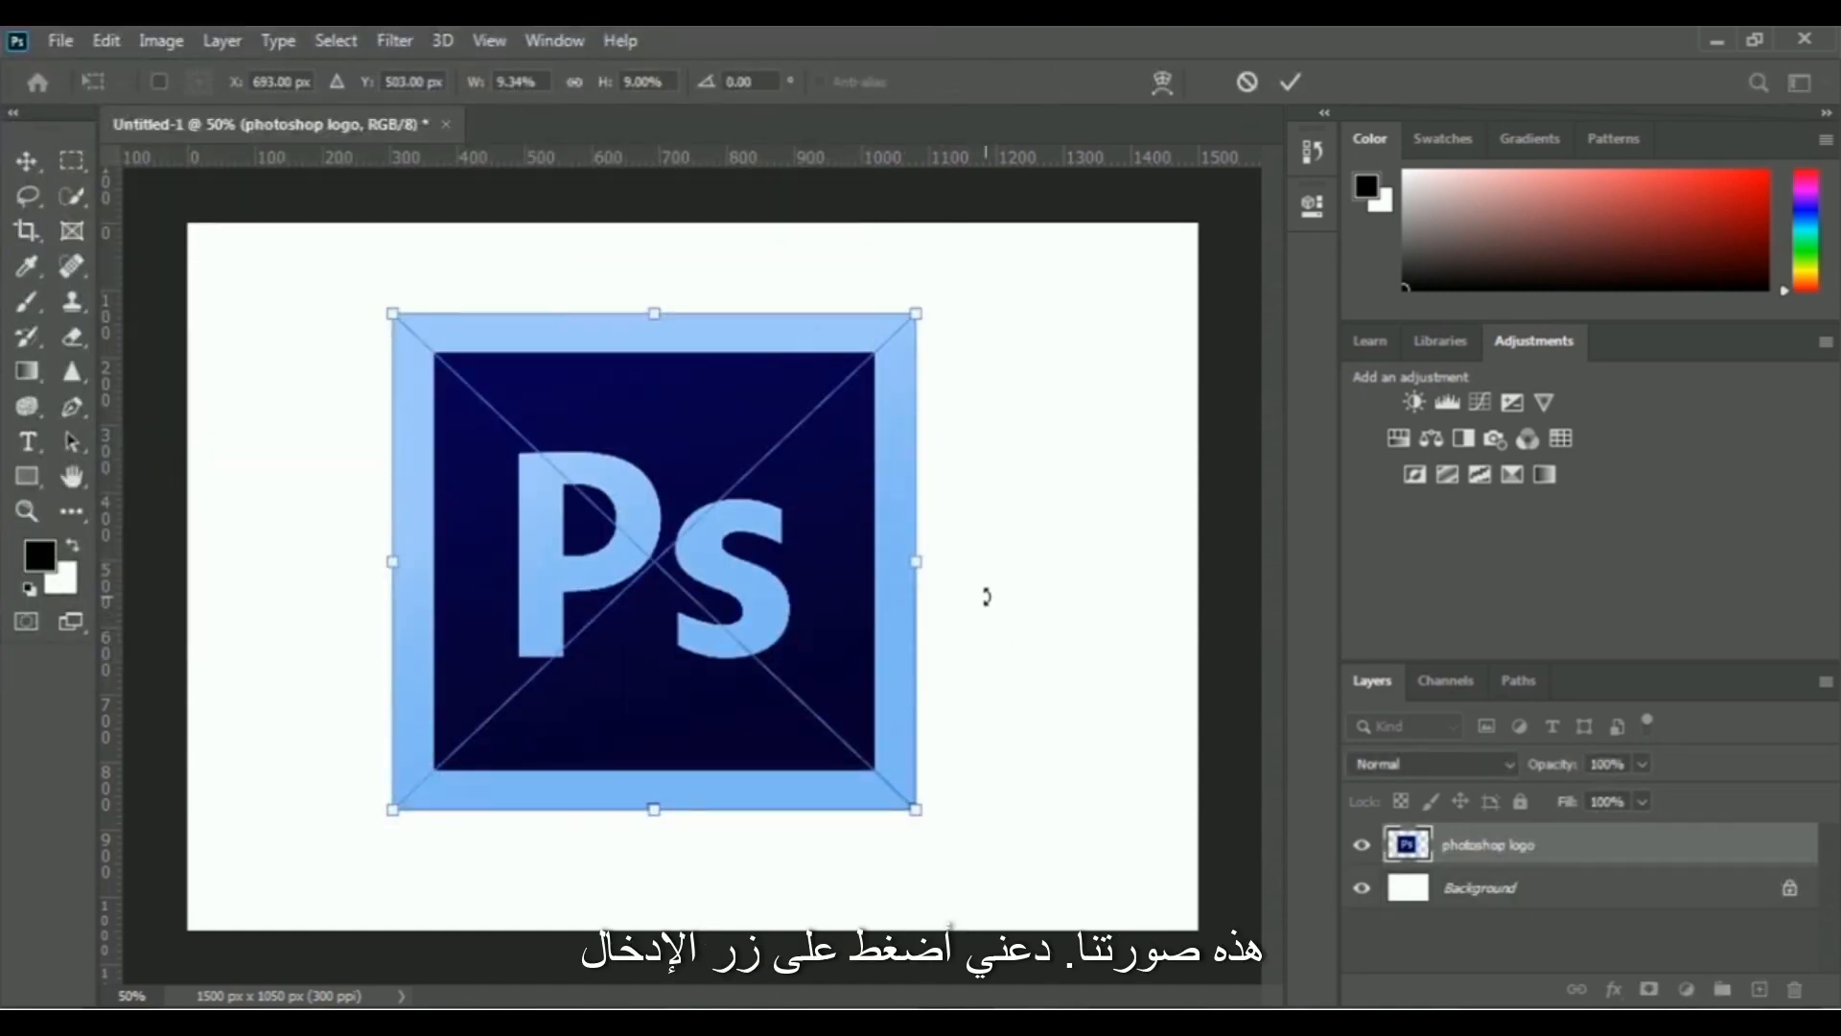
key(Return)
key(t)
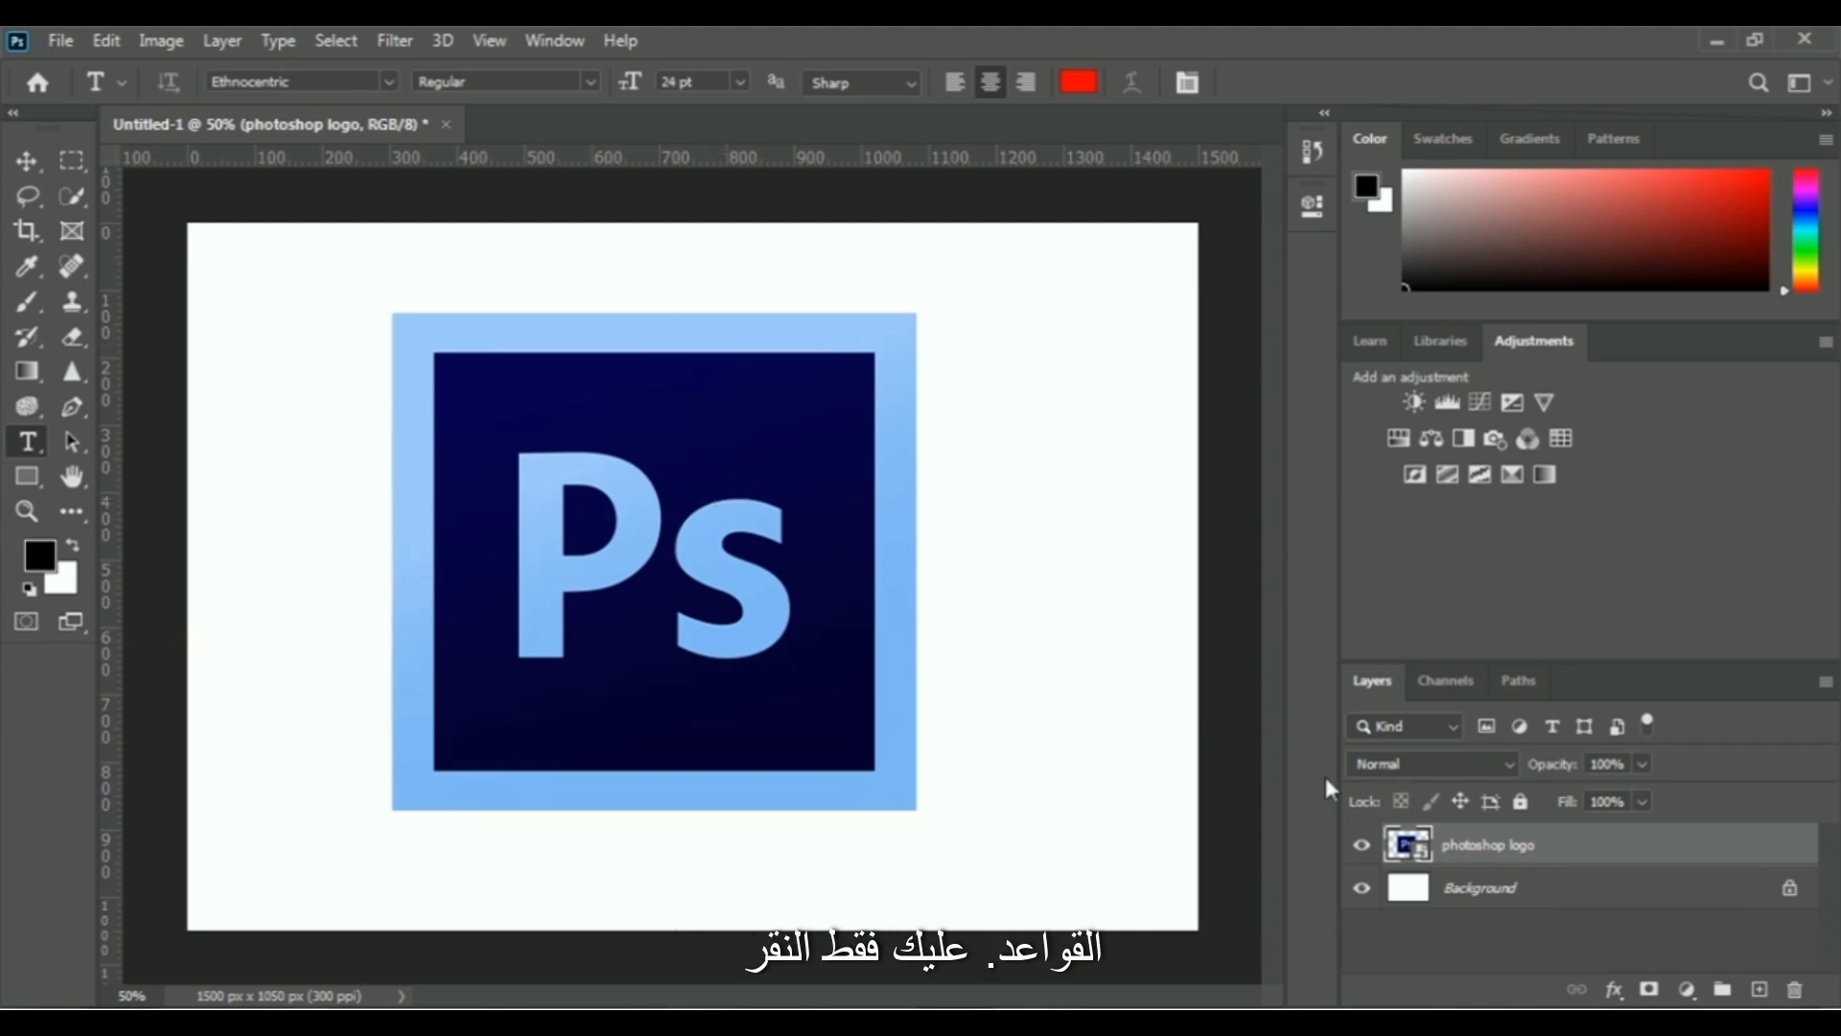
- Add a Stroke effect to the logo layer with the color black (000000) and a size of 46 px
click(1615, 990)
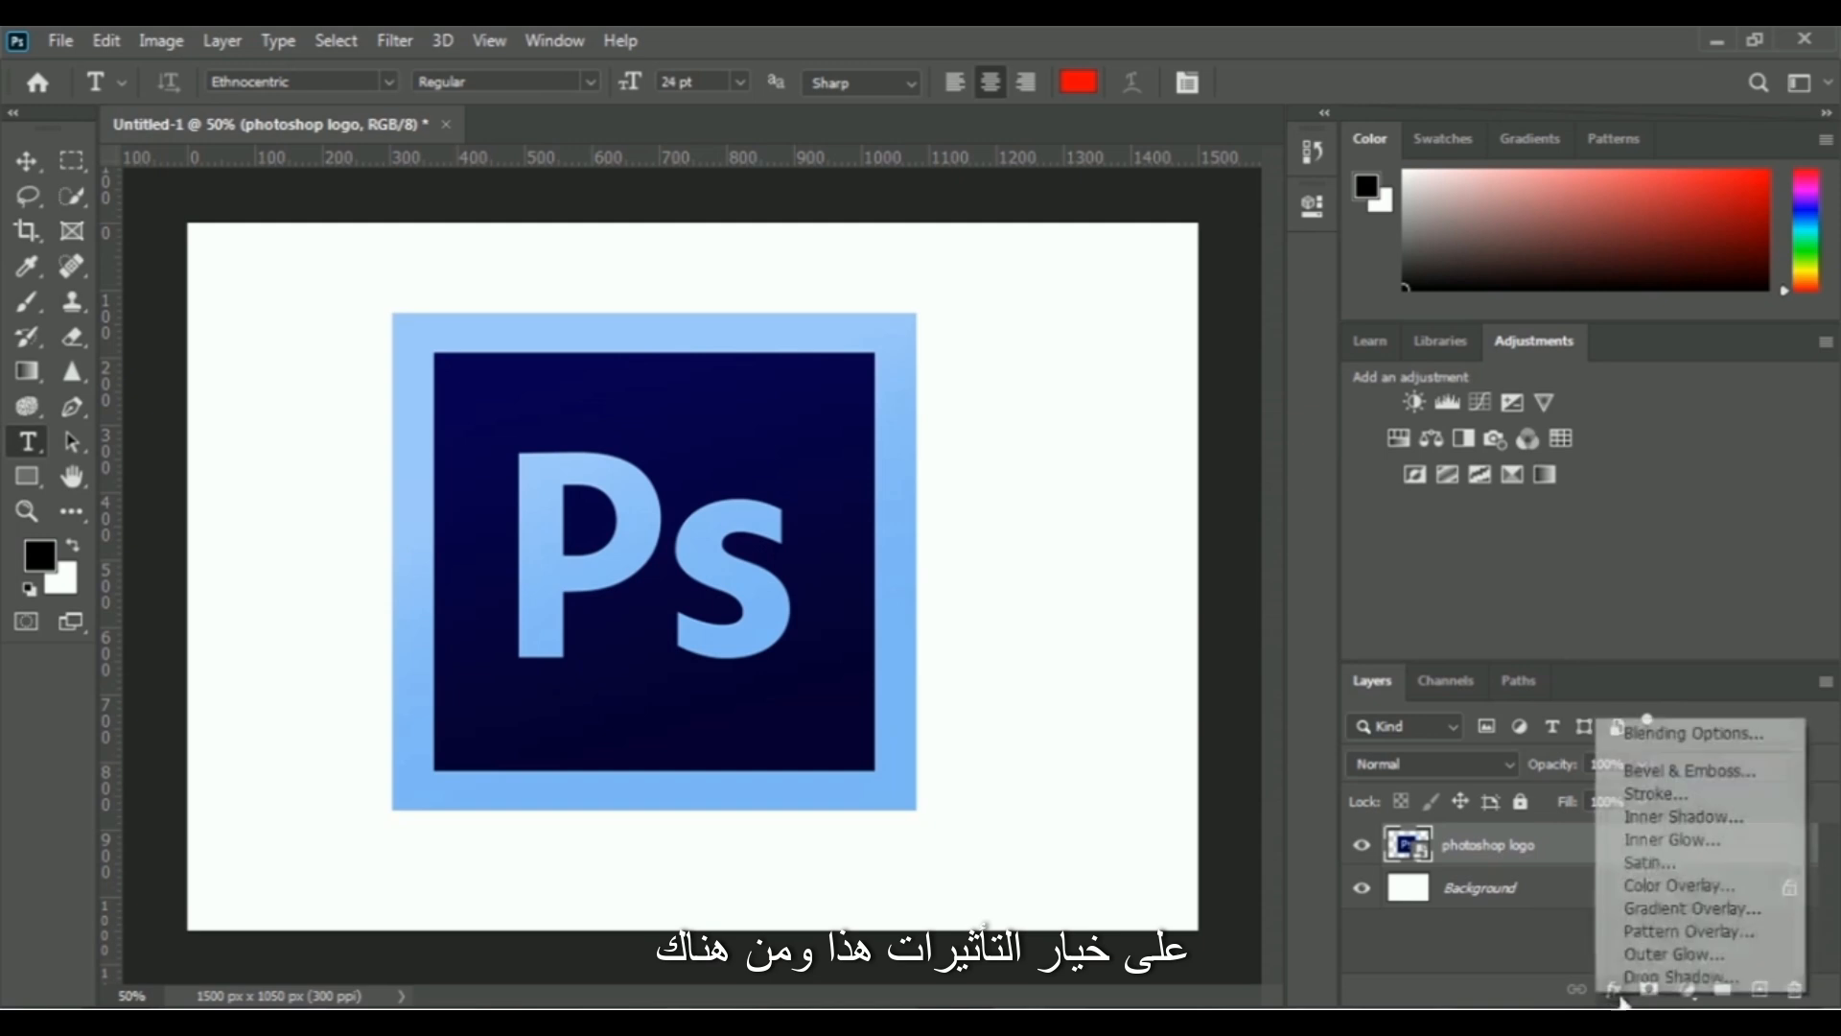
click(1678, 806)
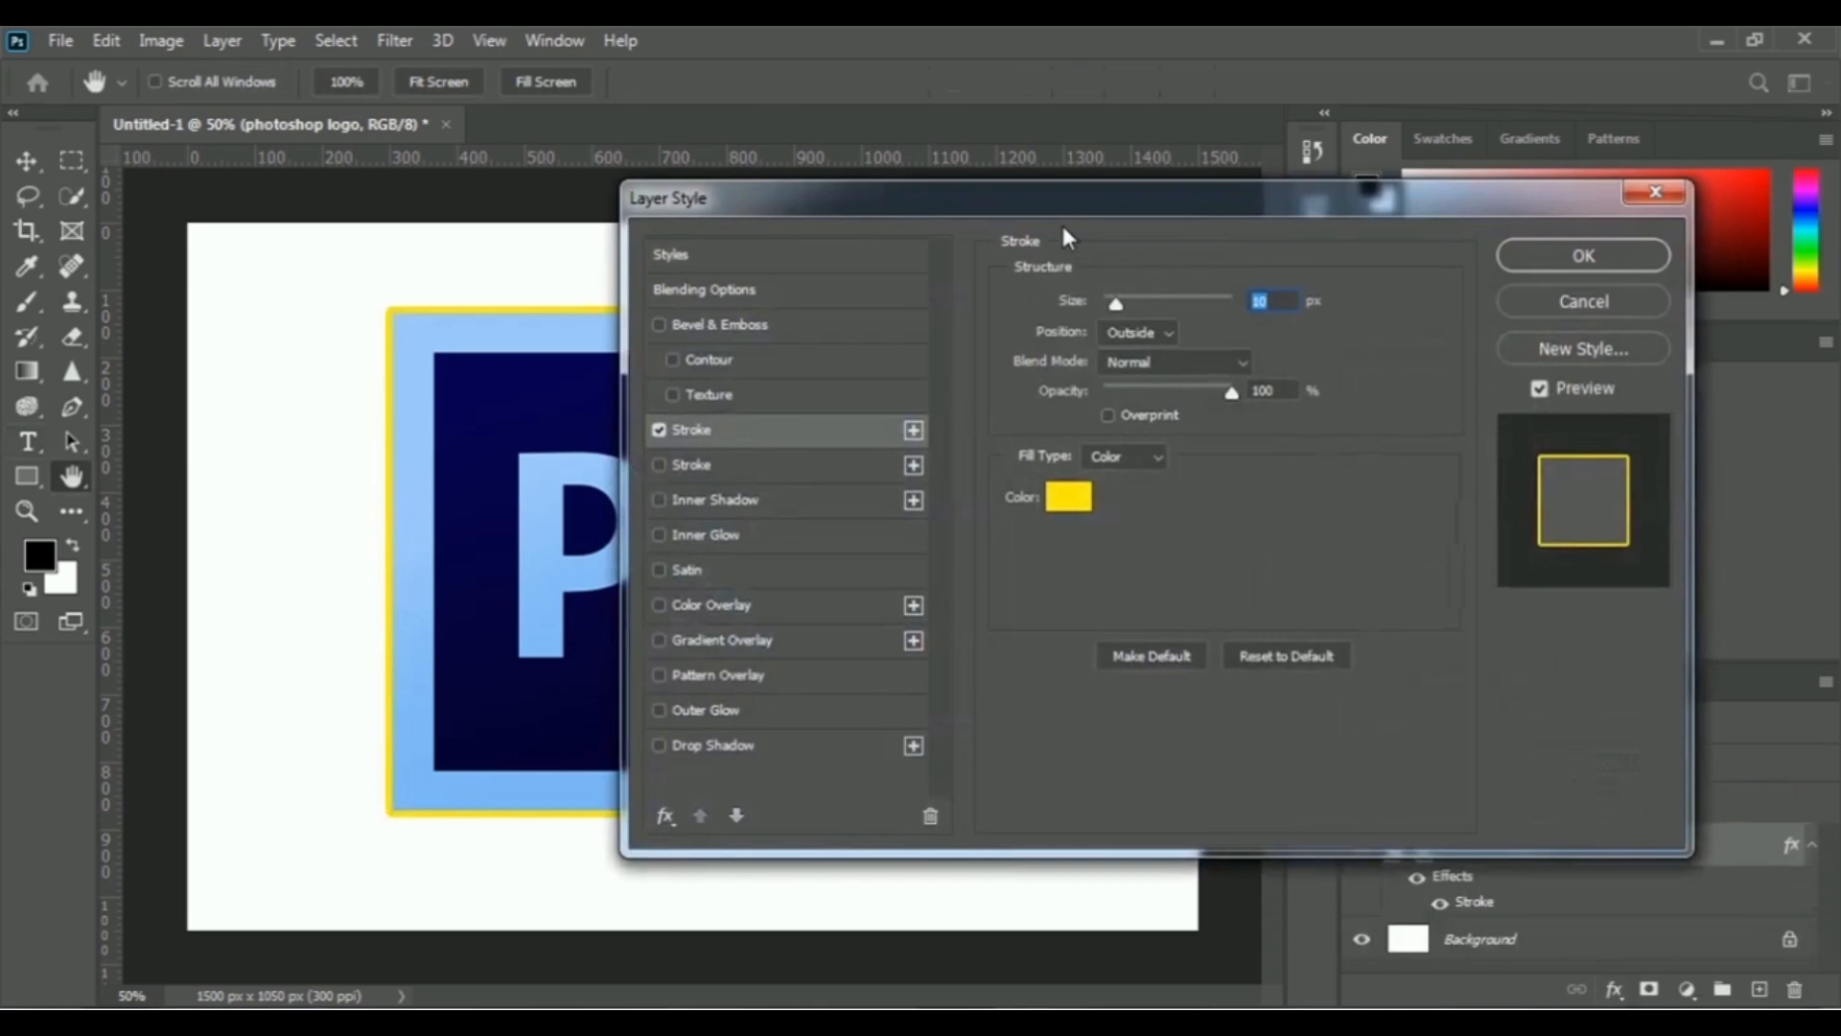
drag(1106, 205, 1414, 205)
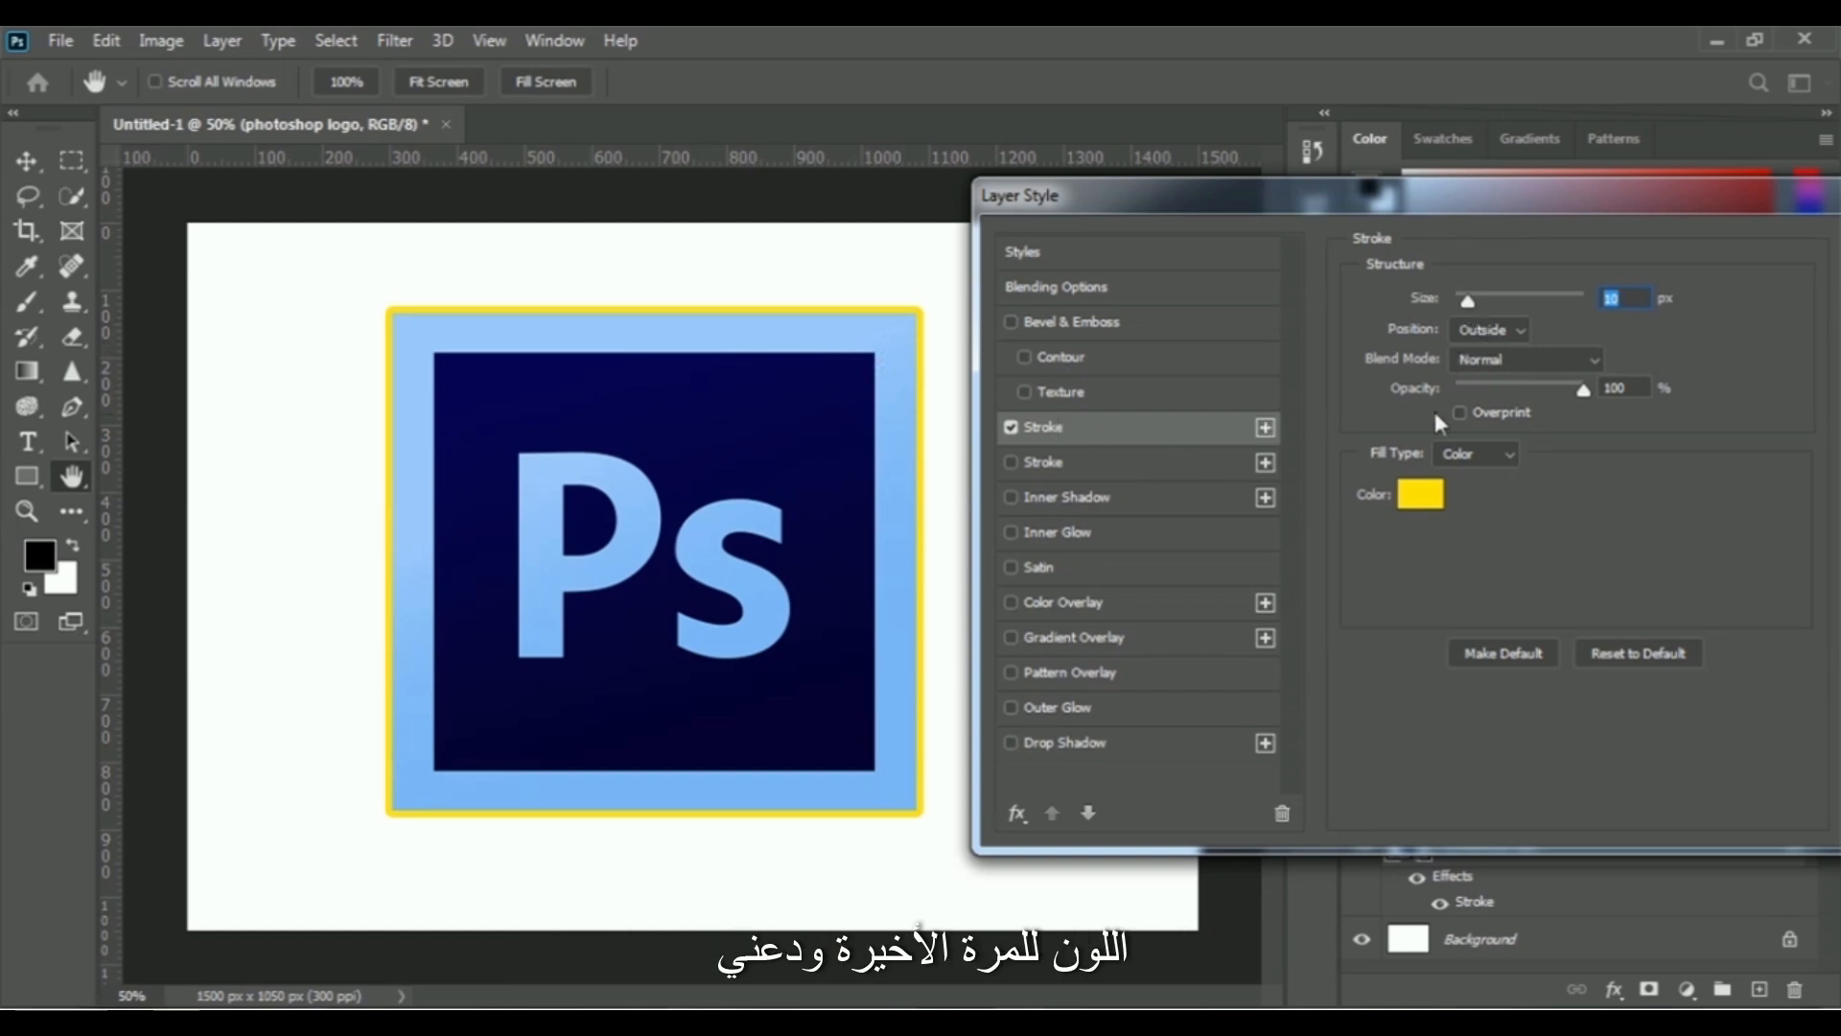
click(1429, 502)
drag(1133, 728, 1079, 779)
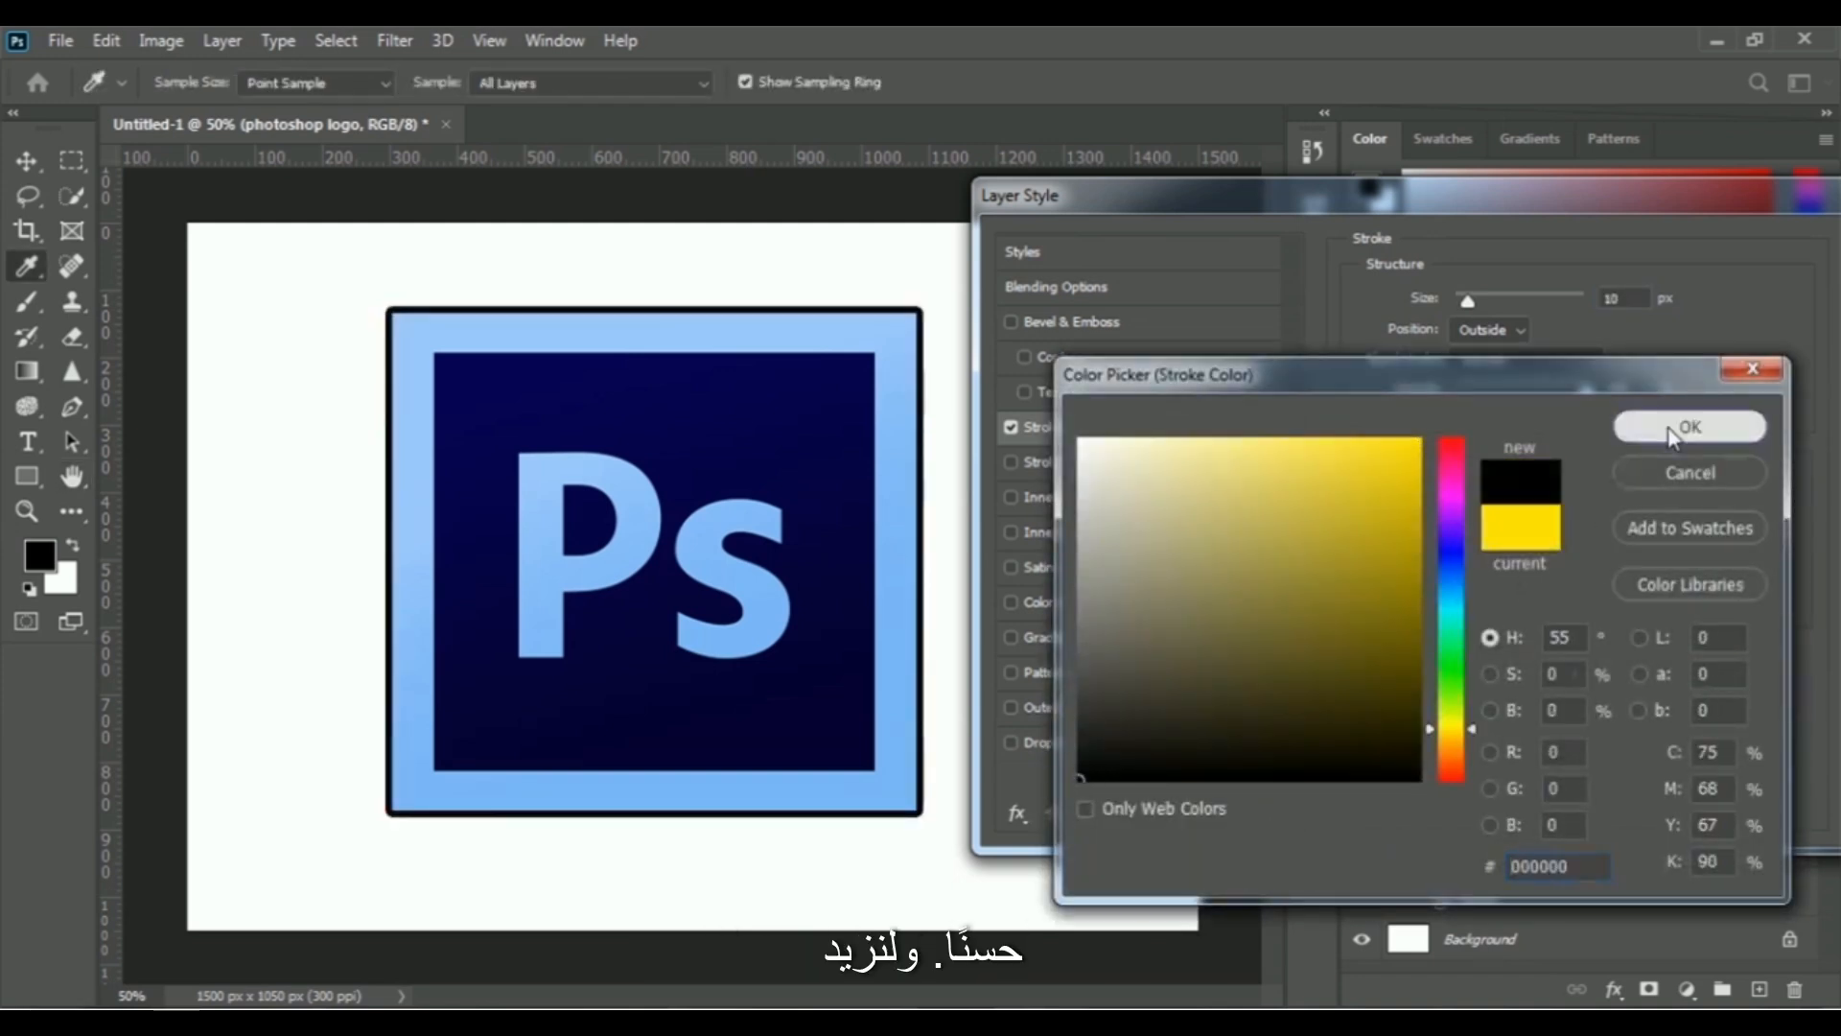
click(1664, 428)
drag(1468, 309, 1487, 308)
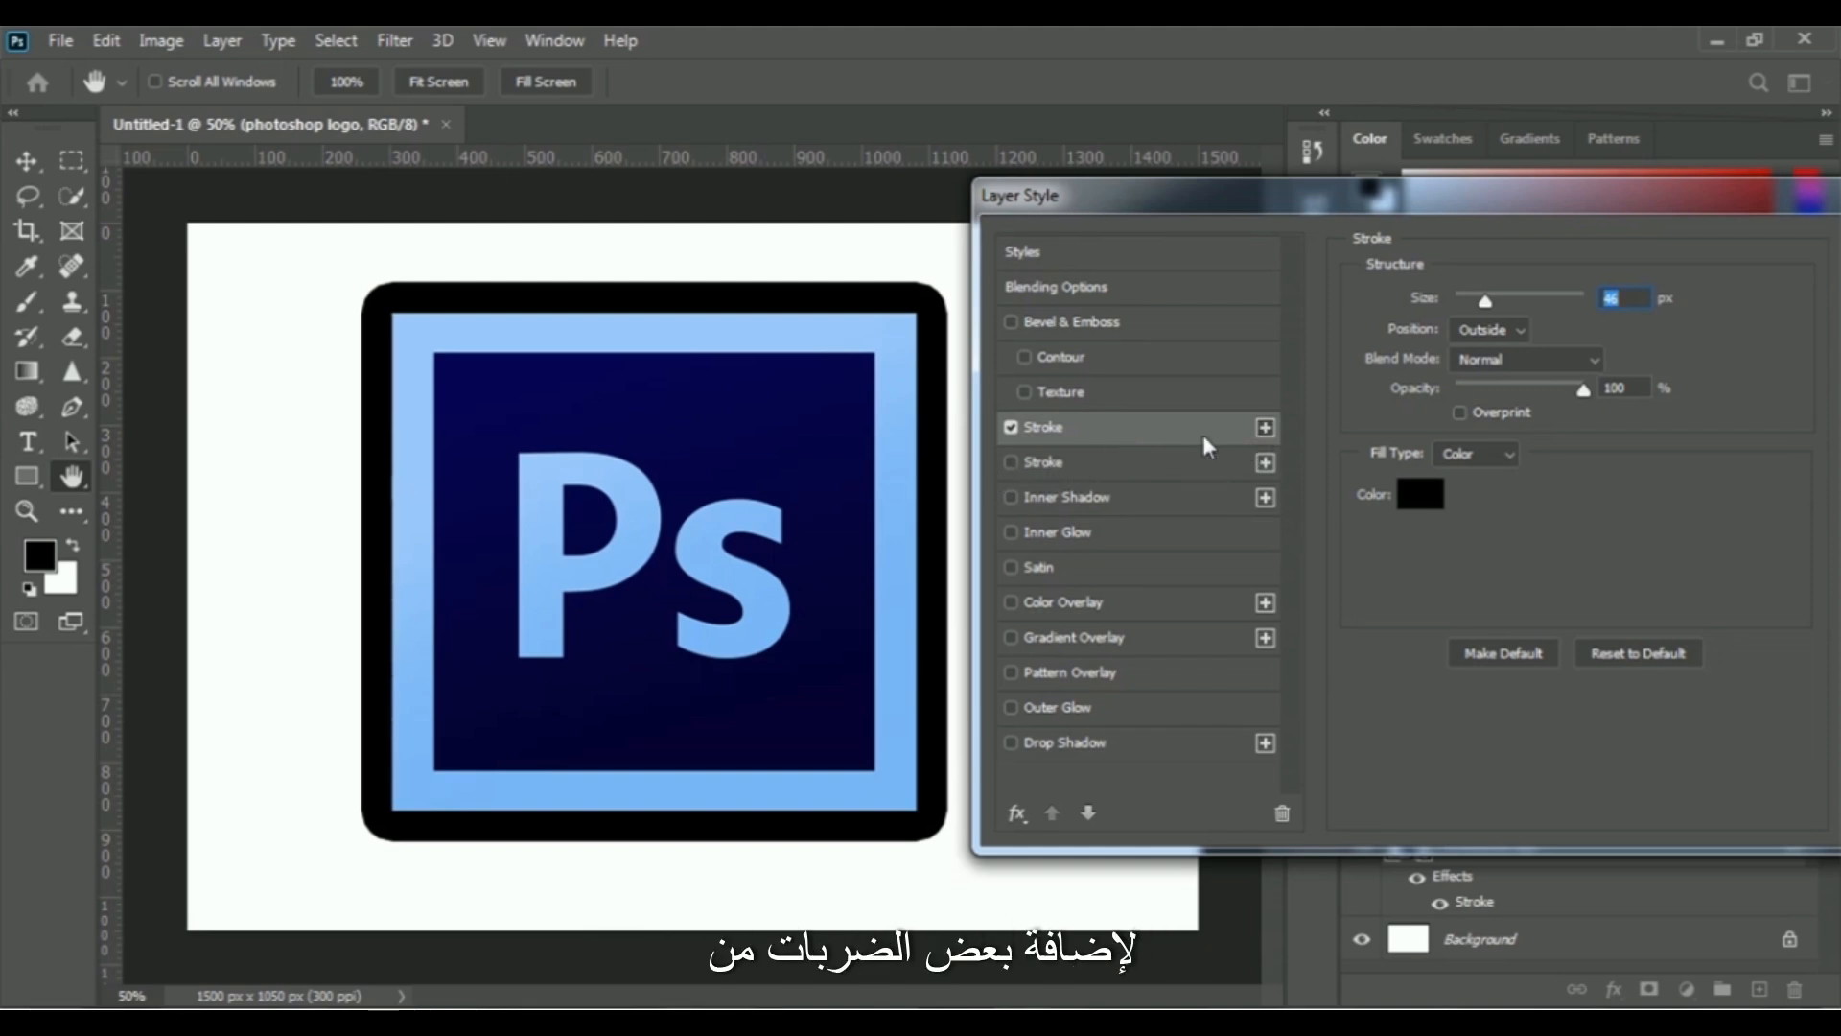
- Enable the second, green stroke on the logo at 103 px and apply the layer style
click(1047, 459)
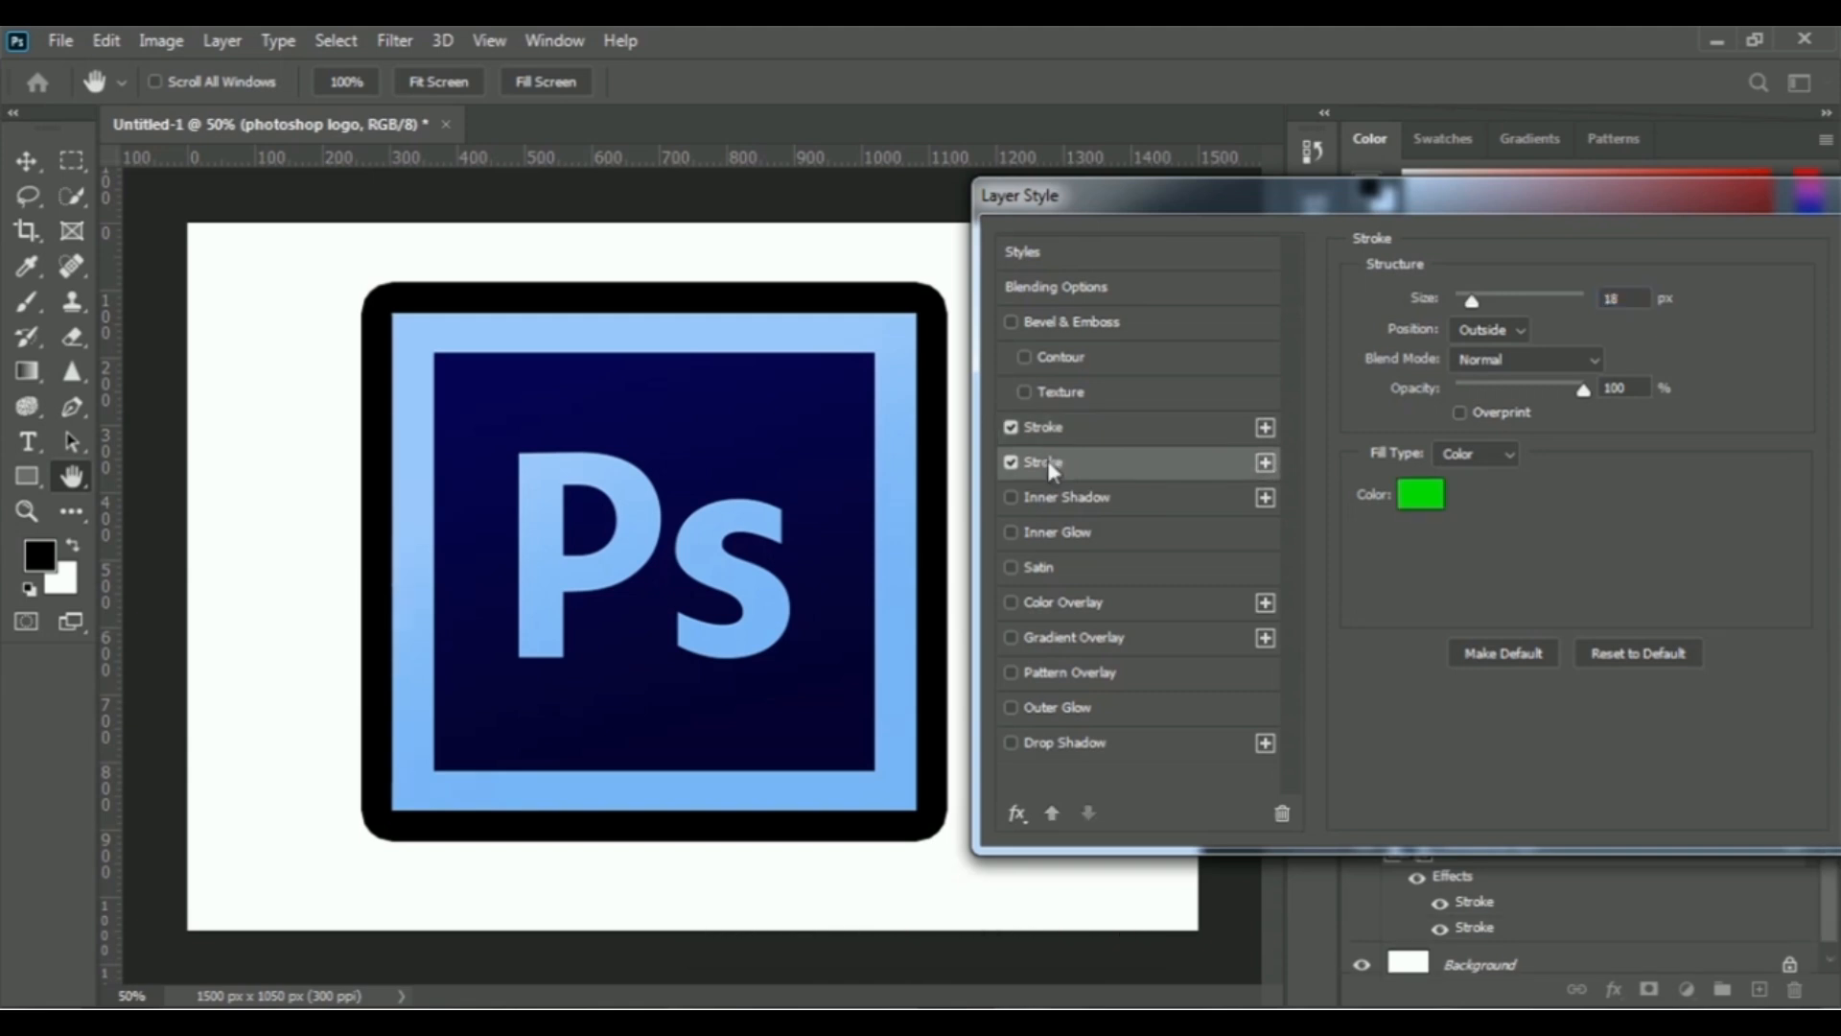
drag(1475, 307, 1515, 305)
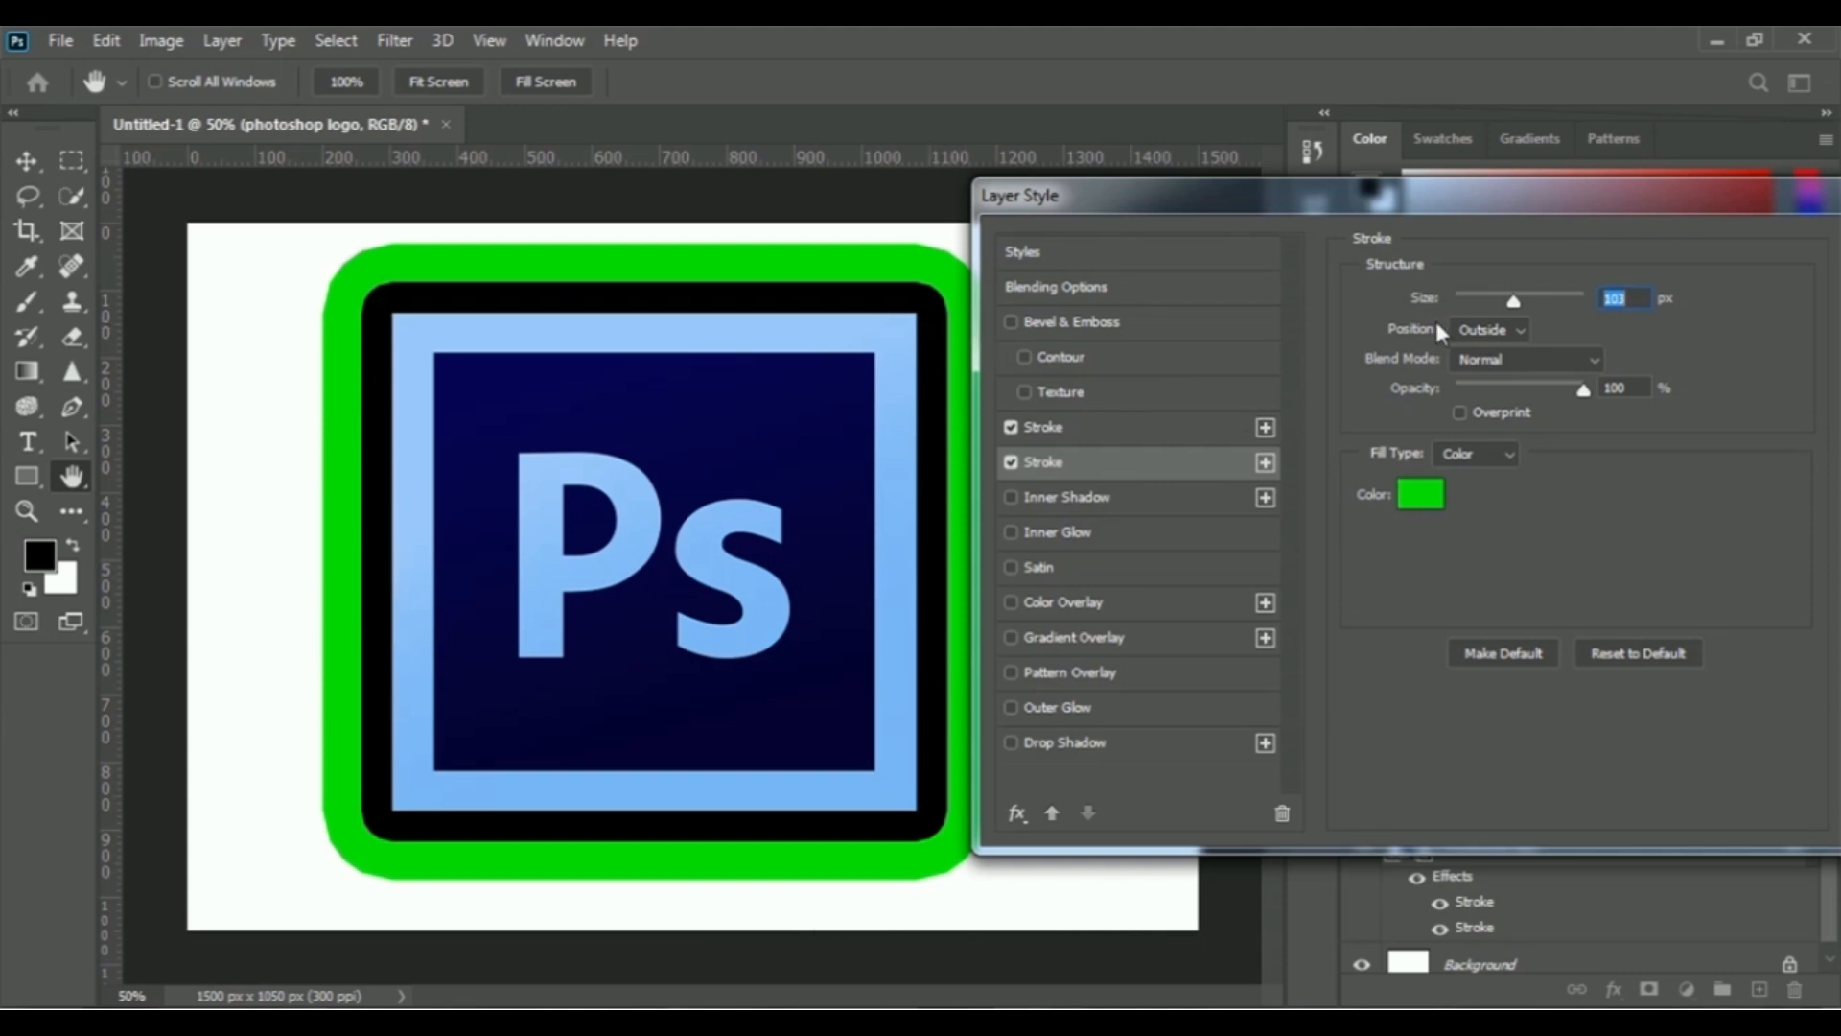
drag(1515, 197, 1162, 248)
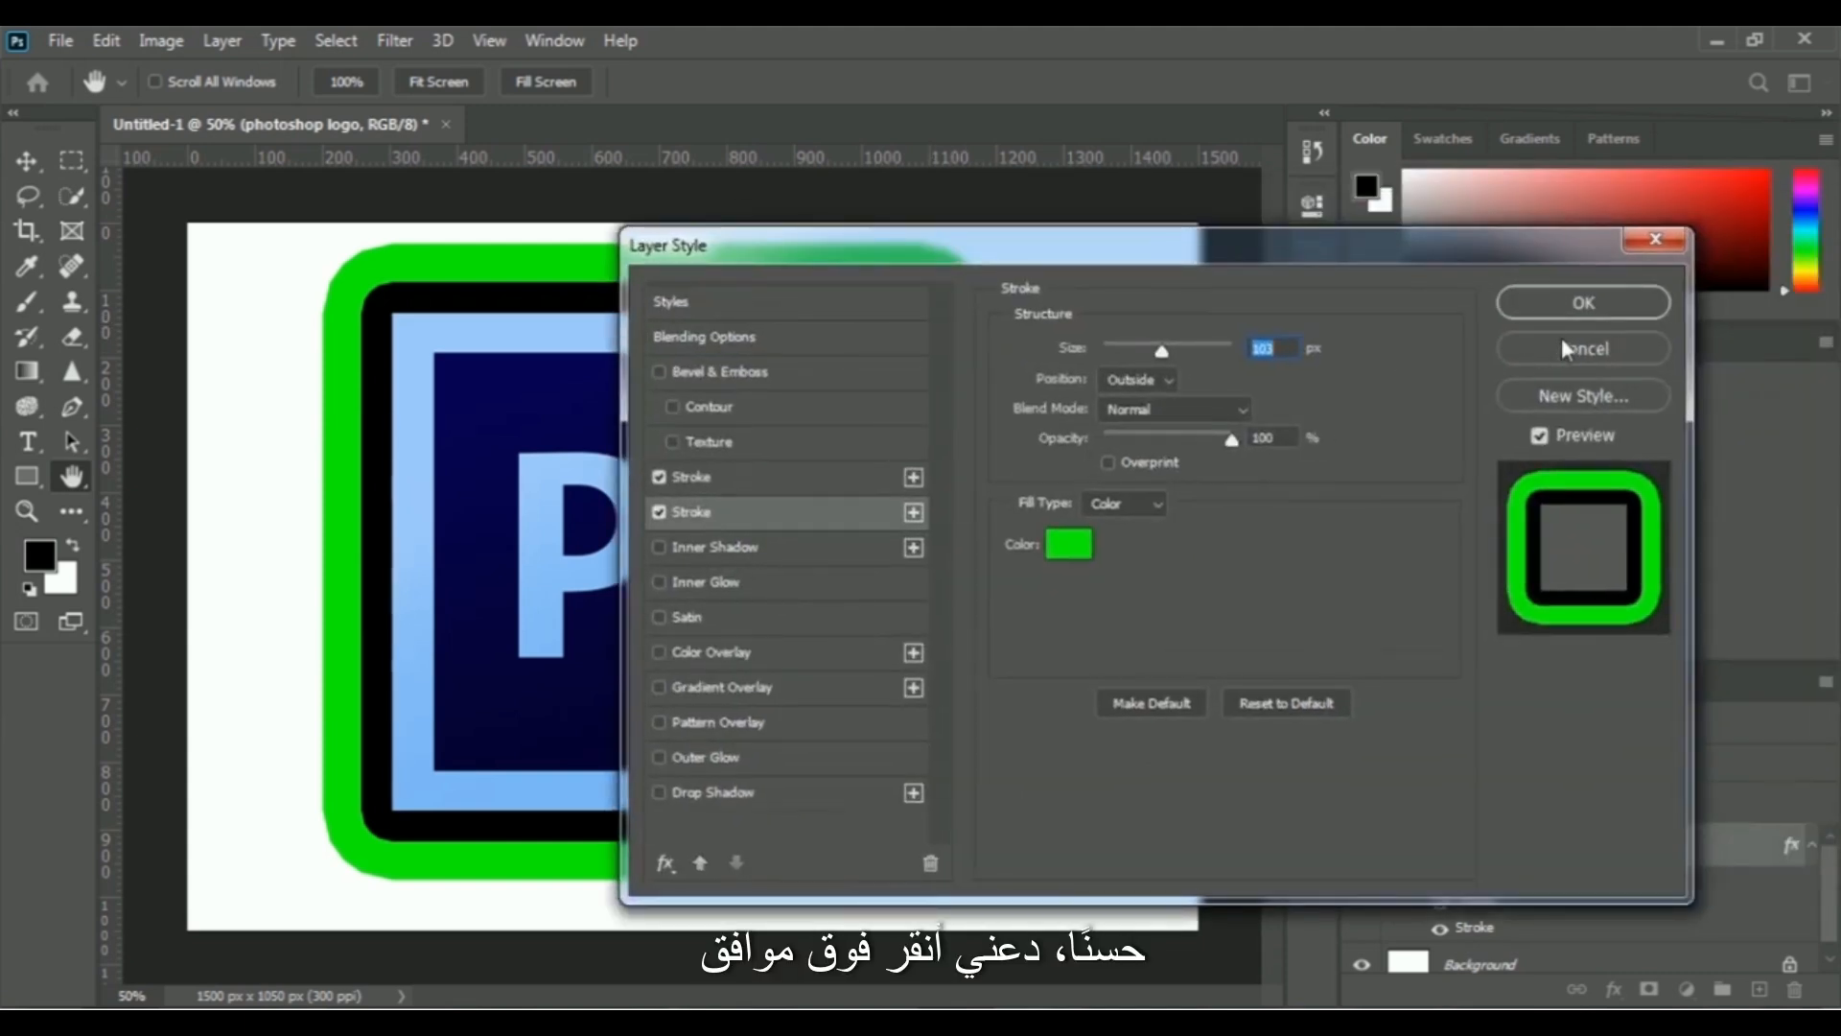
click(1585, 303)
key(t)
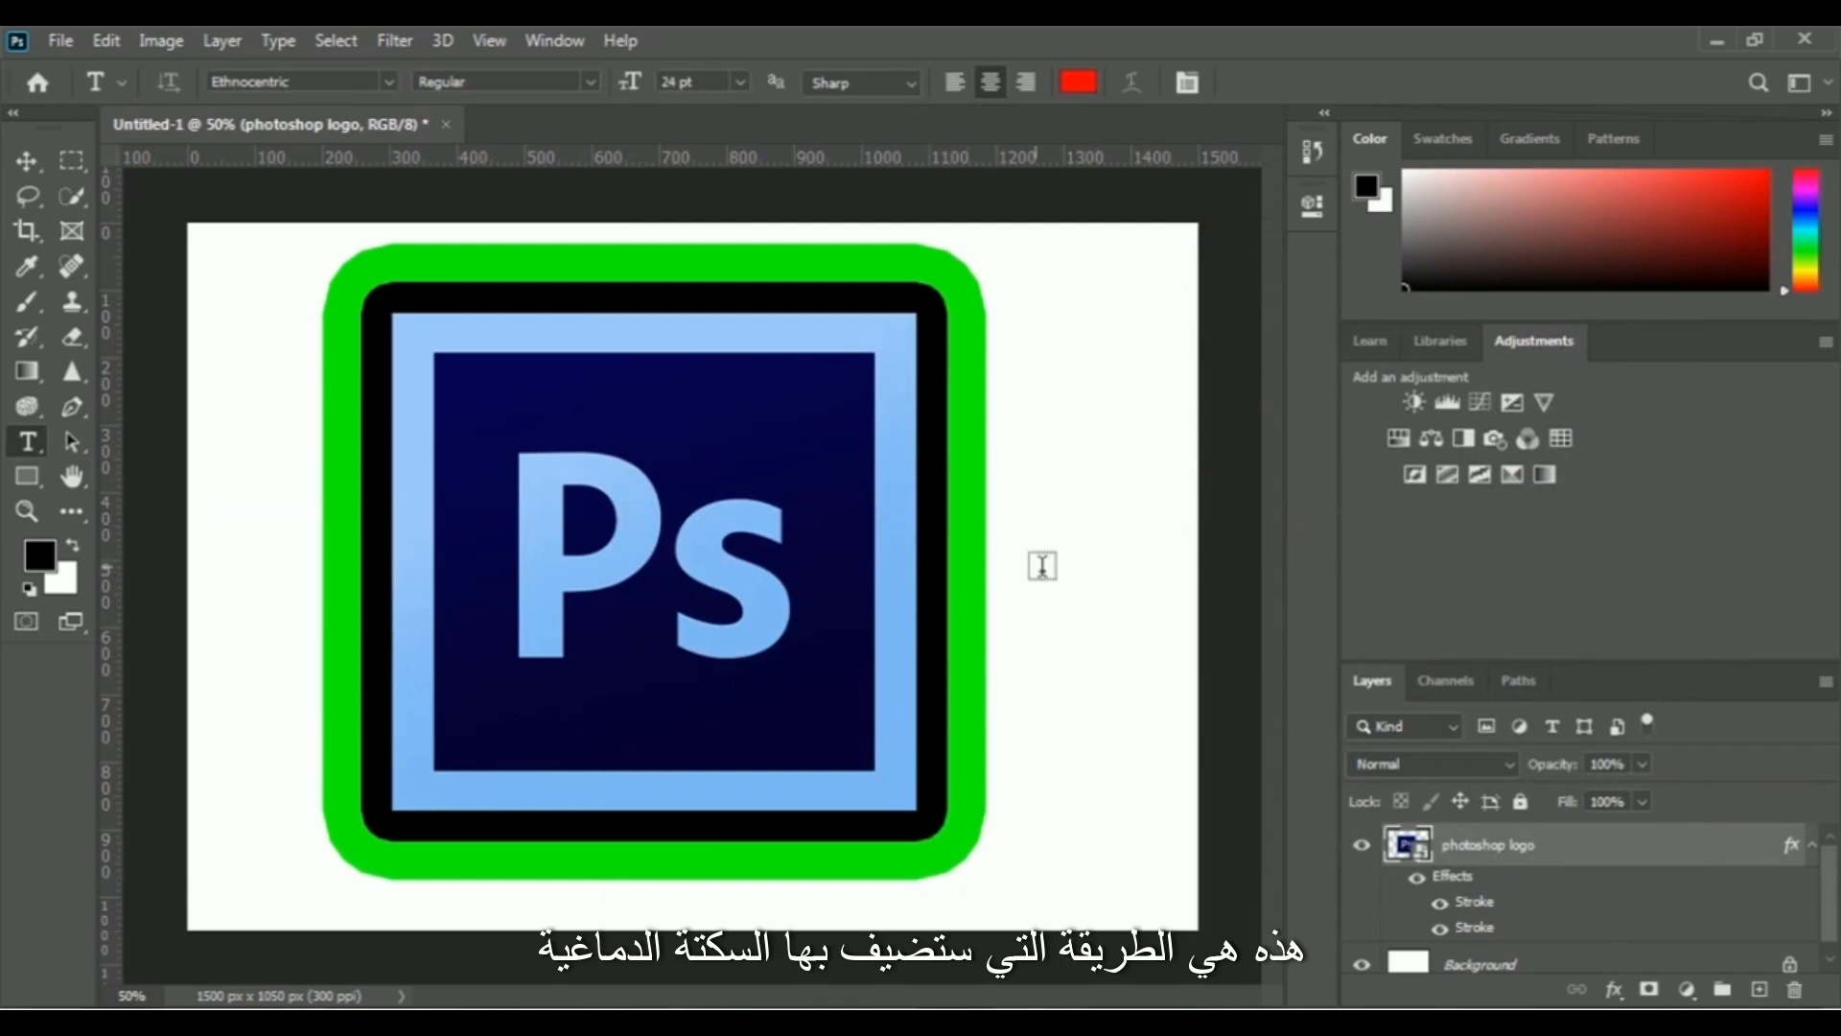